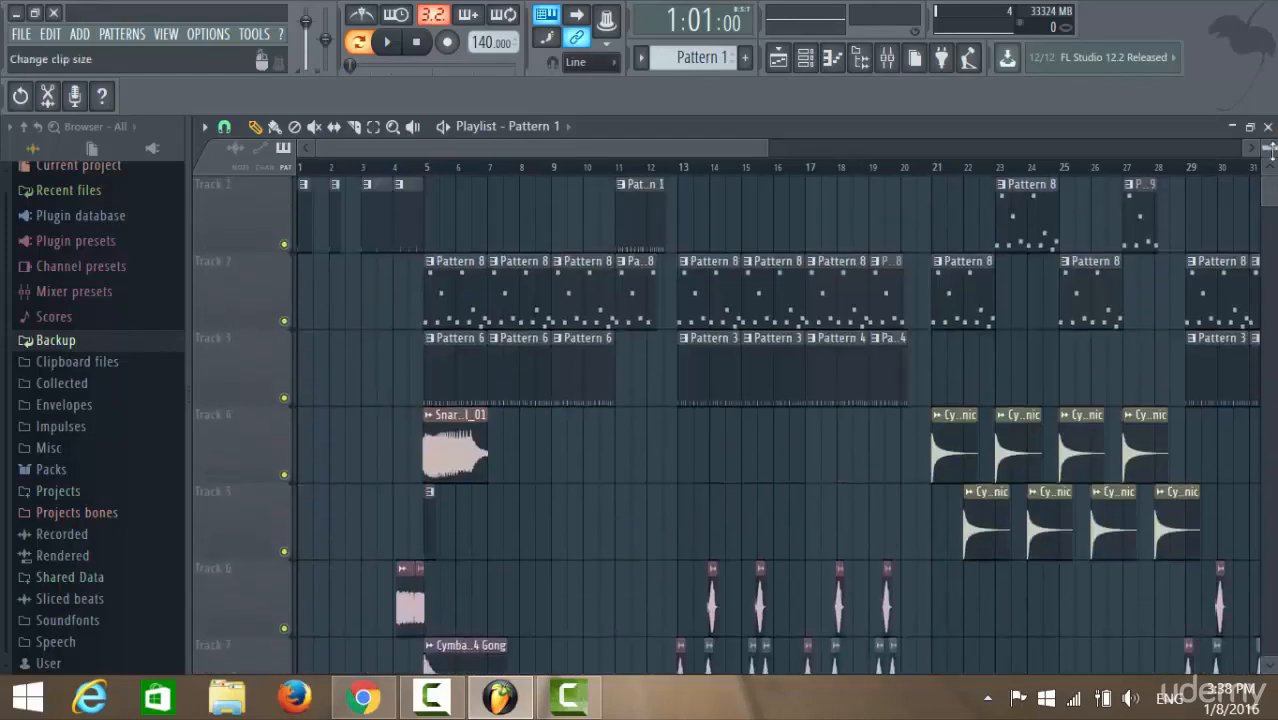
# - Open the Pattern 6 clip from Track 3, show its channel rack and play the whole drum pattern
pyautogui.moveTo(1269, 148); pyautogui.dragTo(1269, 142)
pyautogui.moveTo(1268, 192)
pyautogui.mouseDown()
pyautogui.moveTo(1270, 265)
pyautogui.moveTo(1270, 195)
pyautogui.mouseUp()
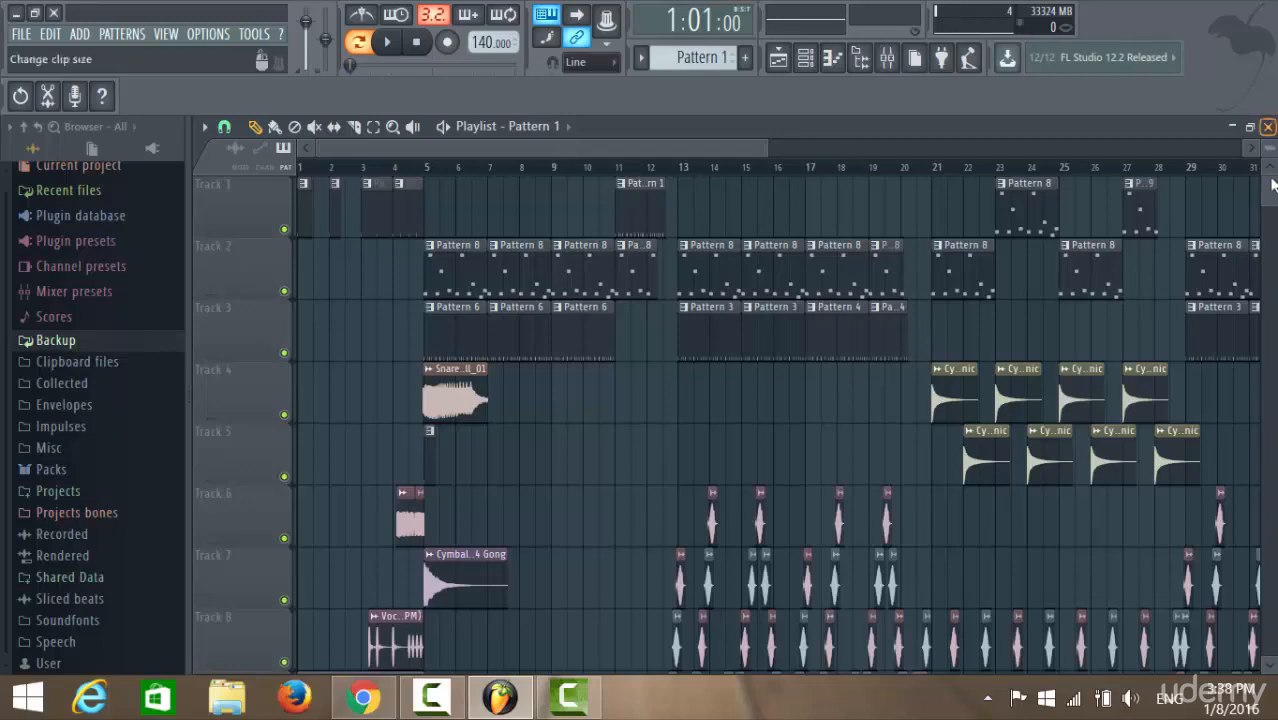
pyautogui.moveTo(1268, 187)
pyautogui.mouseDown()
pyautogui.moveTo(1262, 264)
pyautogui.moveTo(1248, 135)
pyautogui.moveTo(1269, 154)
pyautogui.moveTo(1272, 222)
pyautogui.moveTo(1269, 178)
pyautogui.mouseUp()
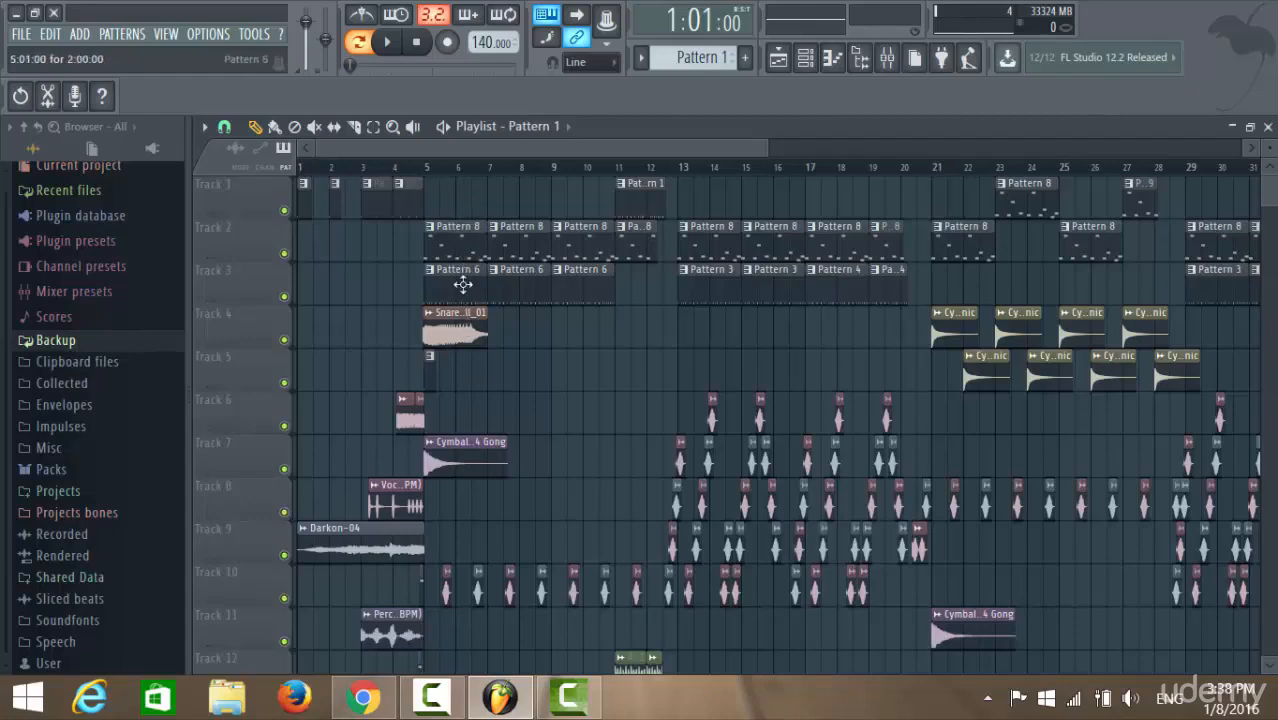
pyautogui.doubleClick(463, 285)
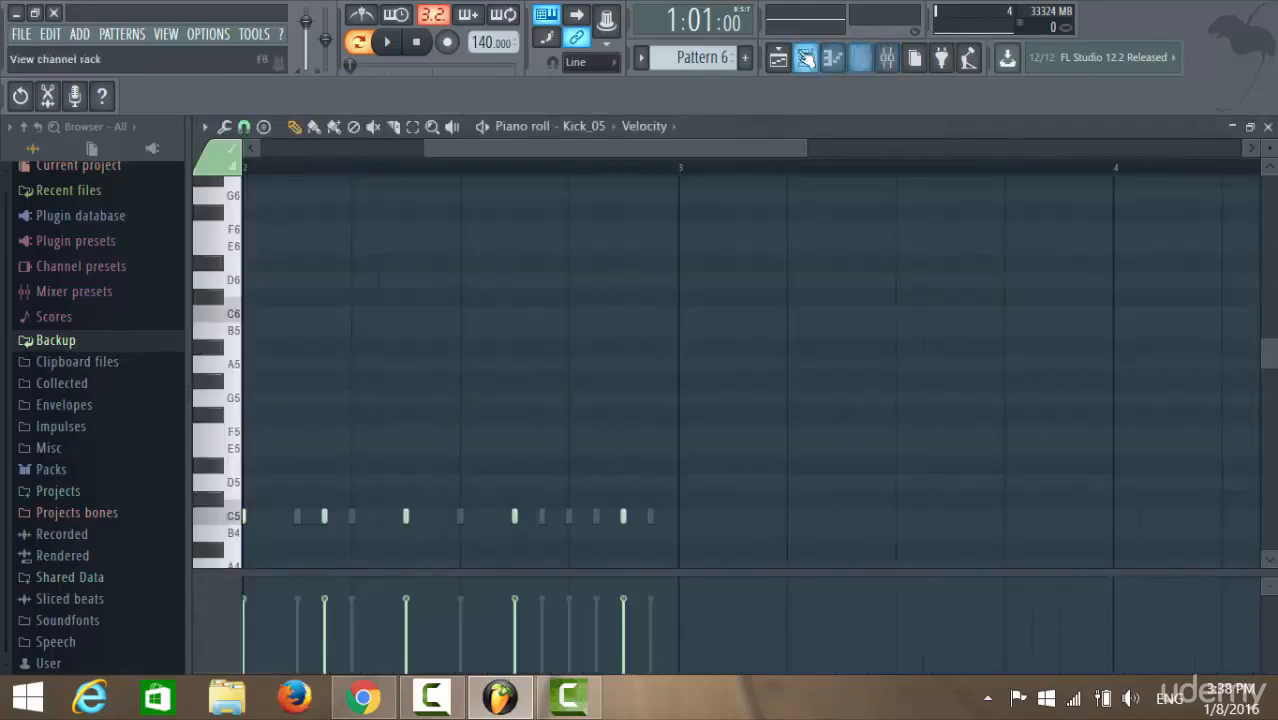
pyautogui.click(806, 59)
pyautogui.moveTo(485, 272); pyautogui.dragTo(530, 167)
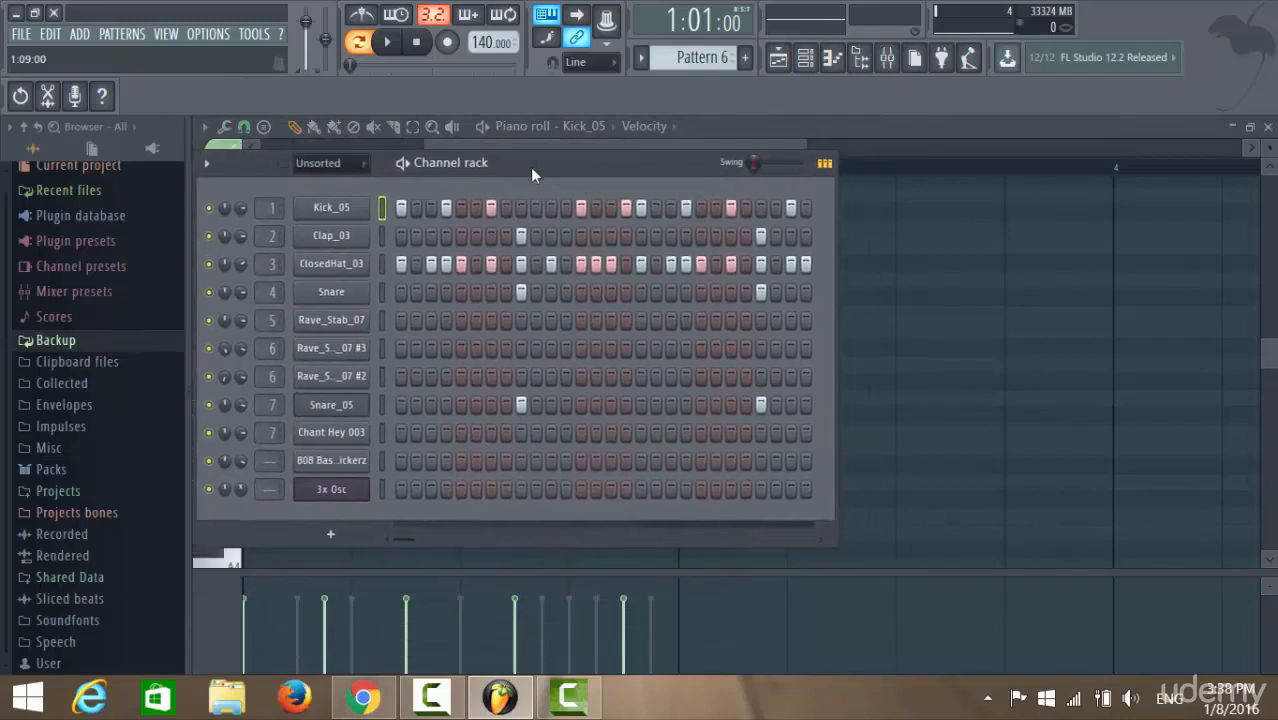
pyautogui.click(390, 43)
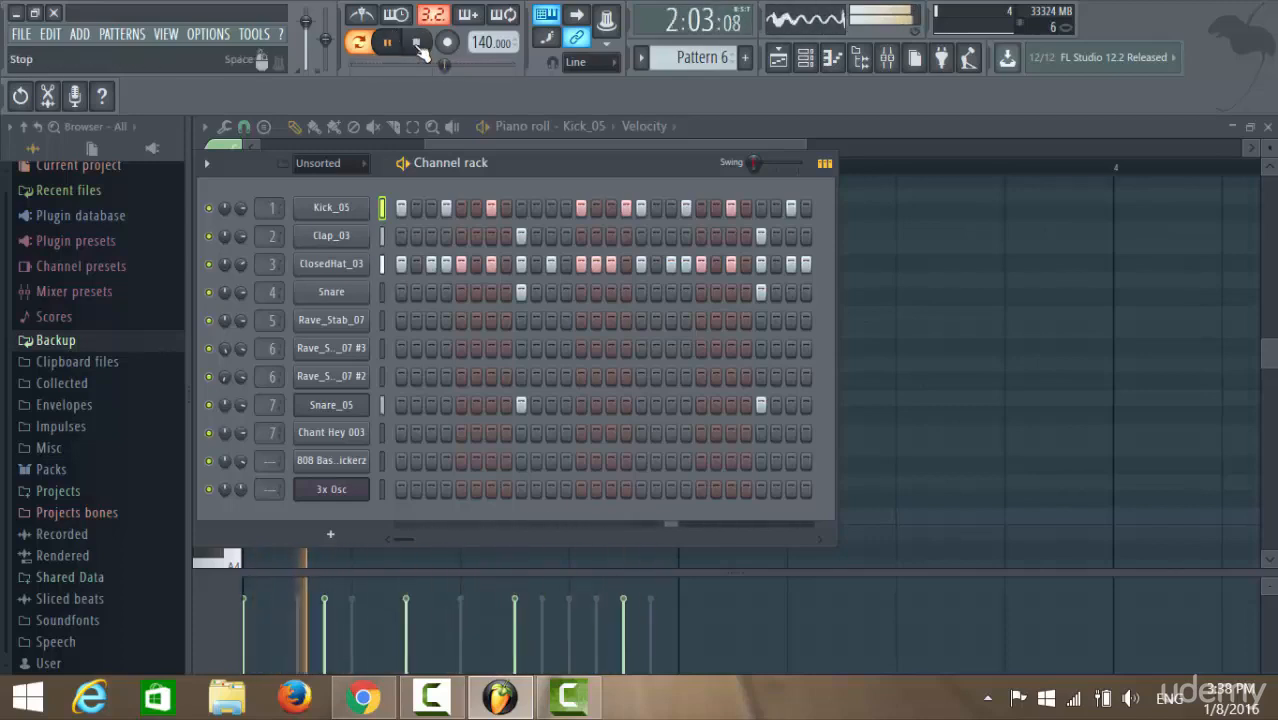
pyautogui.click(417, 43)
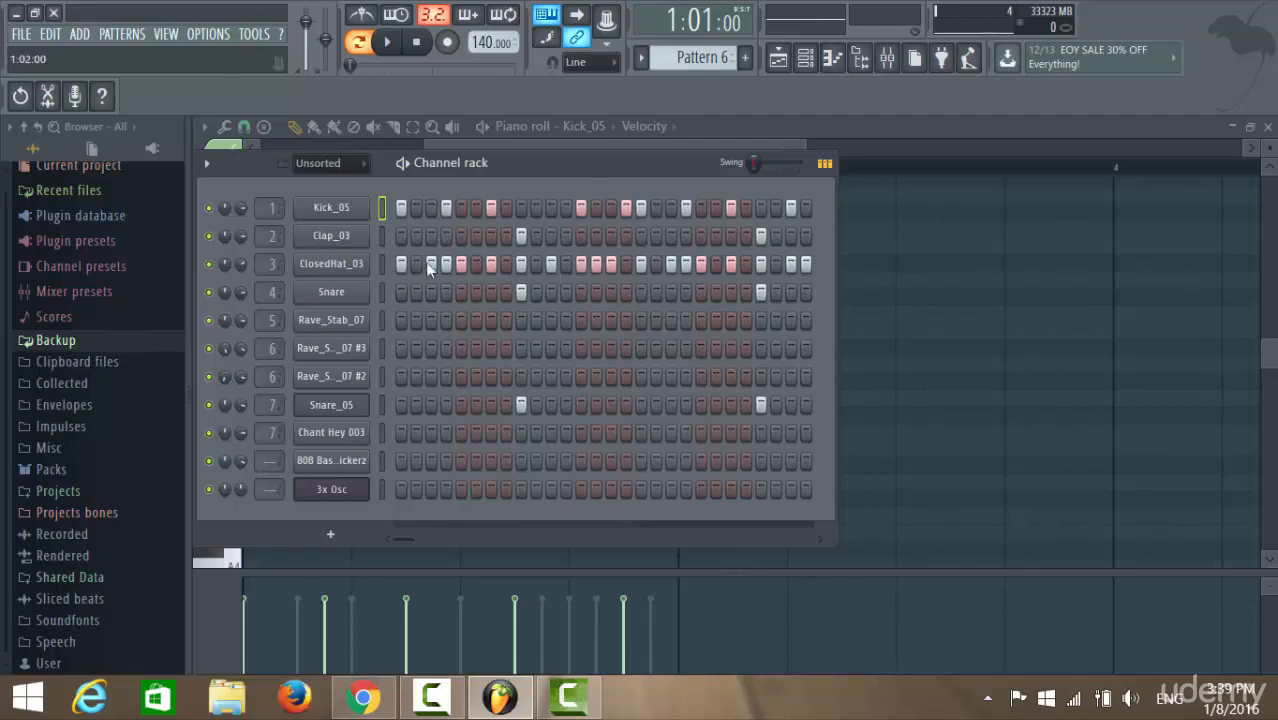
# - Solo the ClosedHat_03 channel, play its part of the pattern and release the solo
pyautogui.rightClick(212, 265)
pyautogui.click(251, 274)
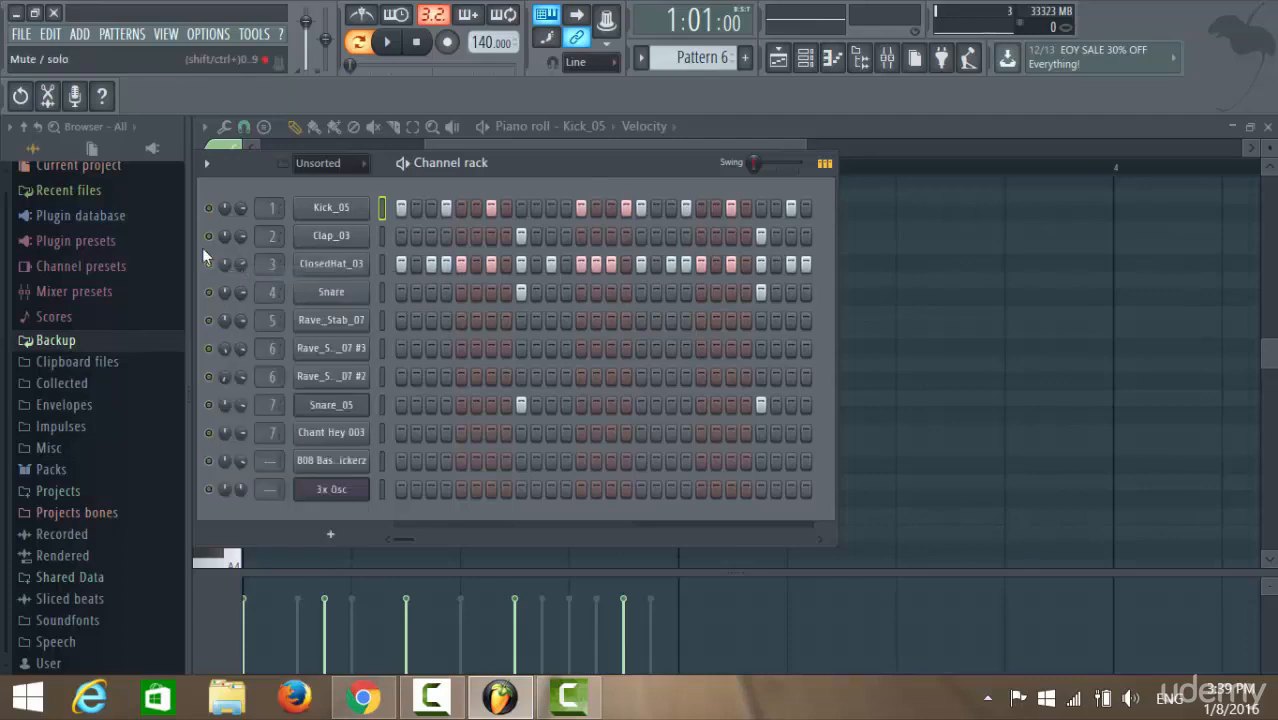
pyautogui.click(386, 44)
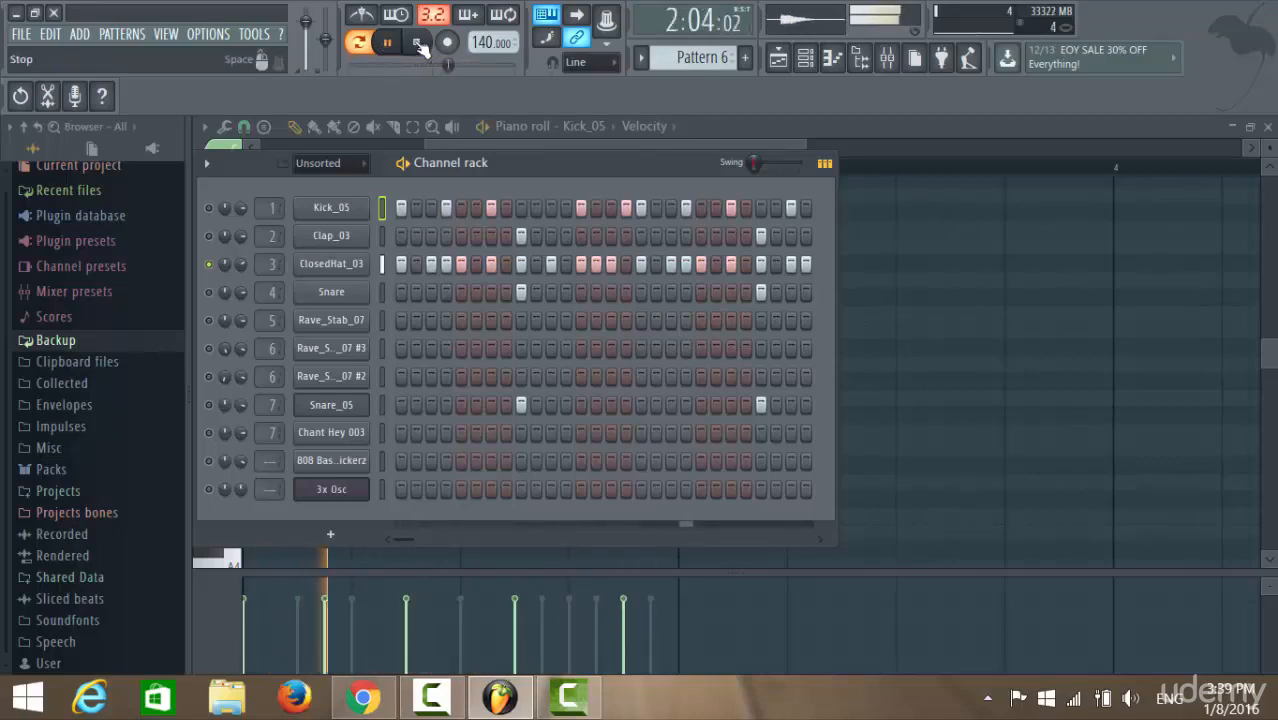
pyautogui.click(418, 43)
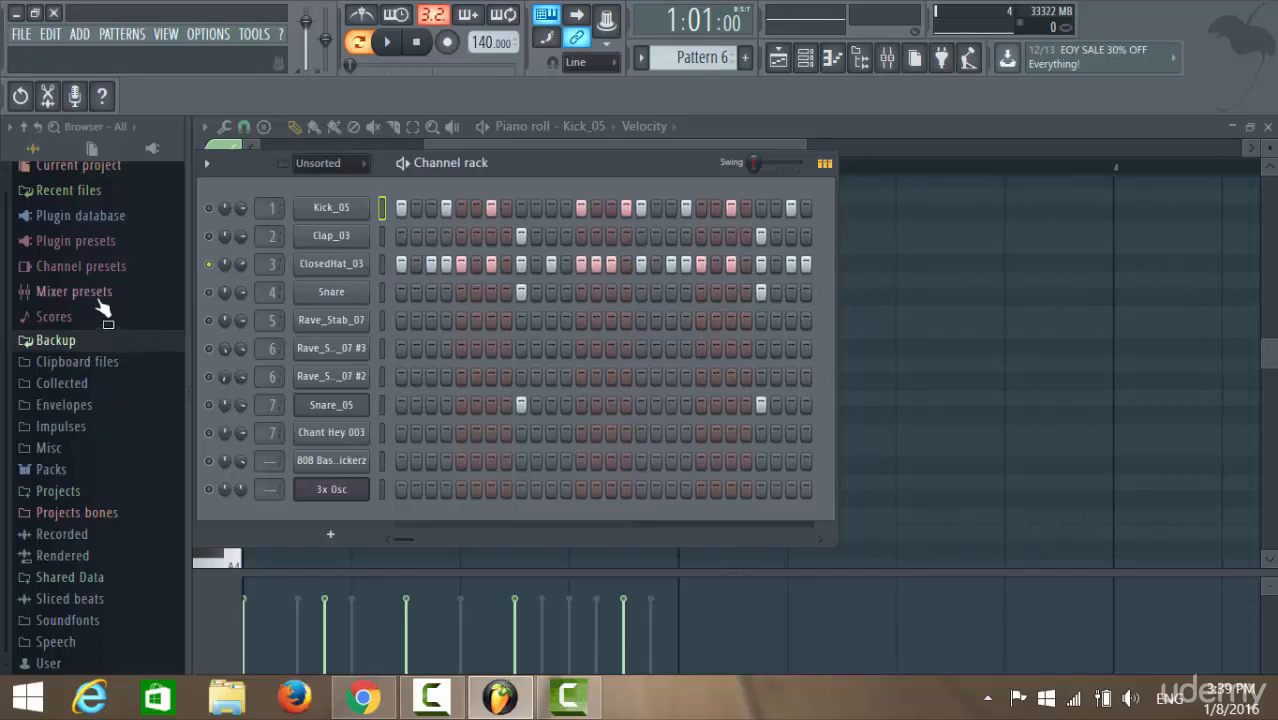
pyautogui.rightClick(210, 265)
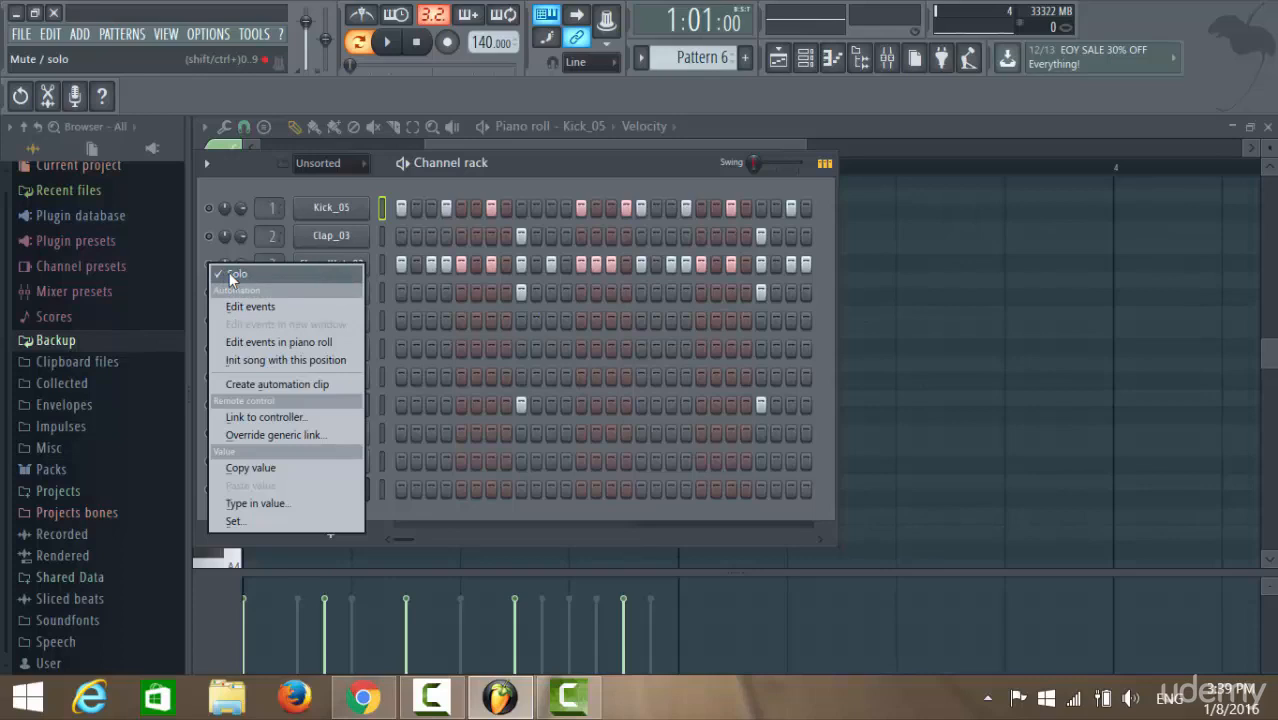
pyautogui.click(232, 275)
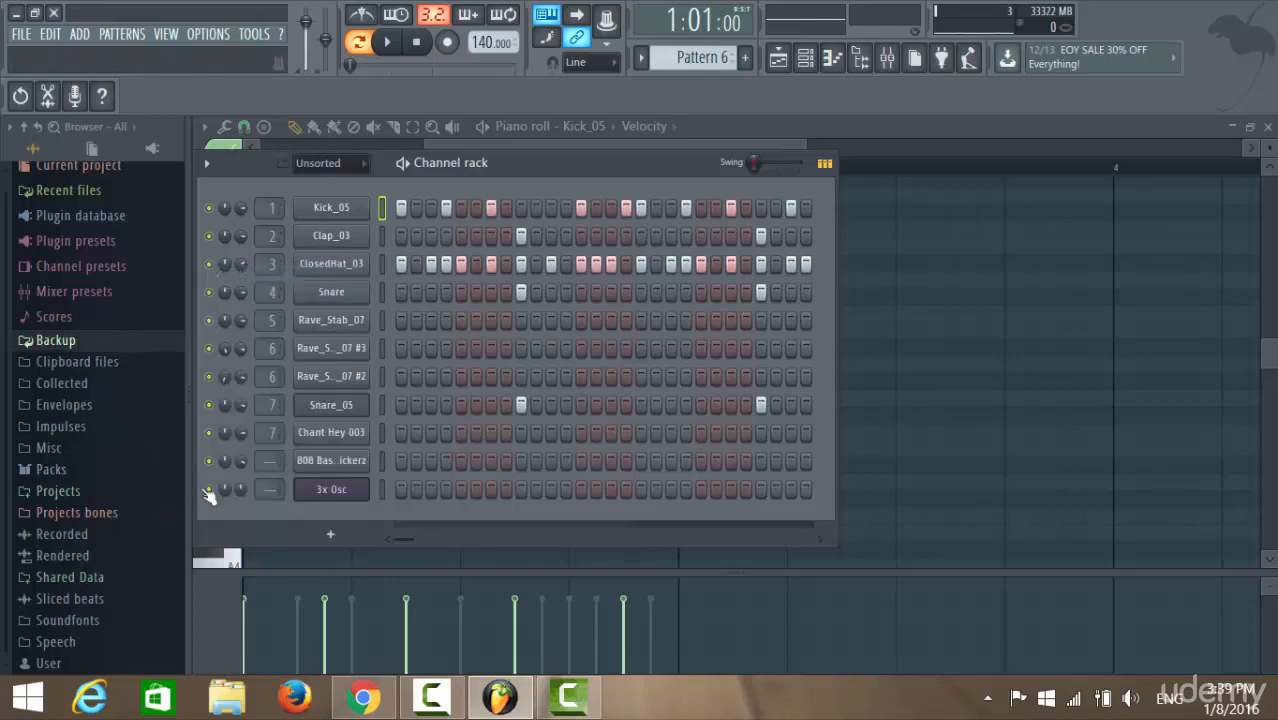
# - Solo the Snare_05 channel, listen to its hits in the pattern and turn the solo off
pyautogui.rightClick(210, 404)
pyautogui.click(253, 427)
pyautogui.click(387, 41)
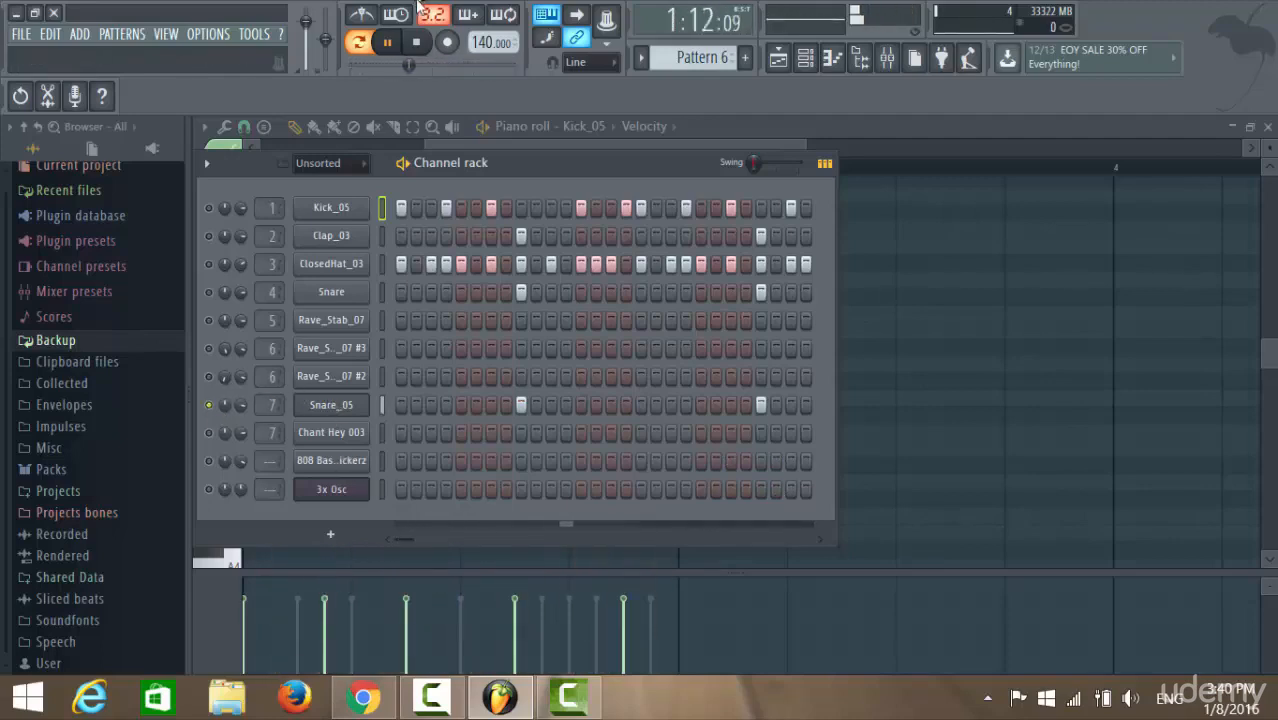
pyautogui.click(426, 46)
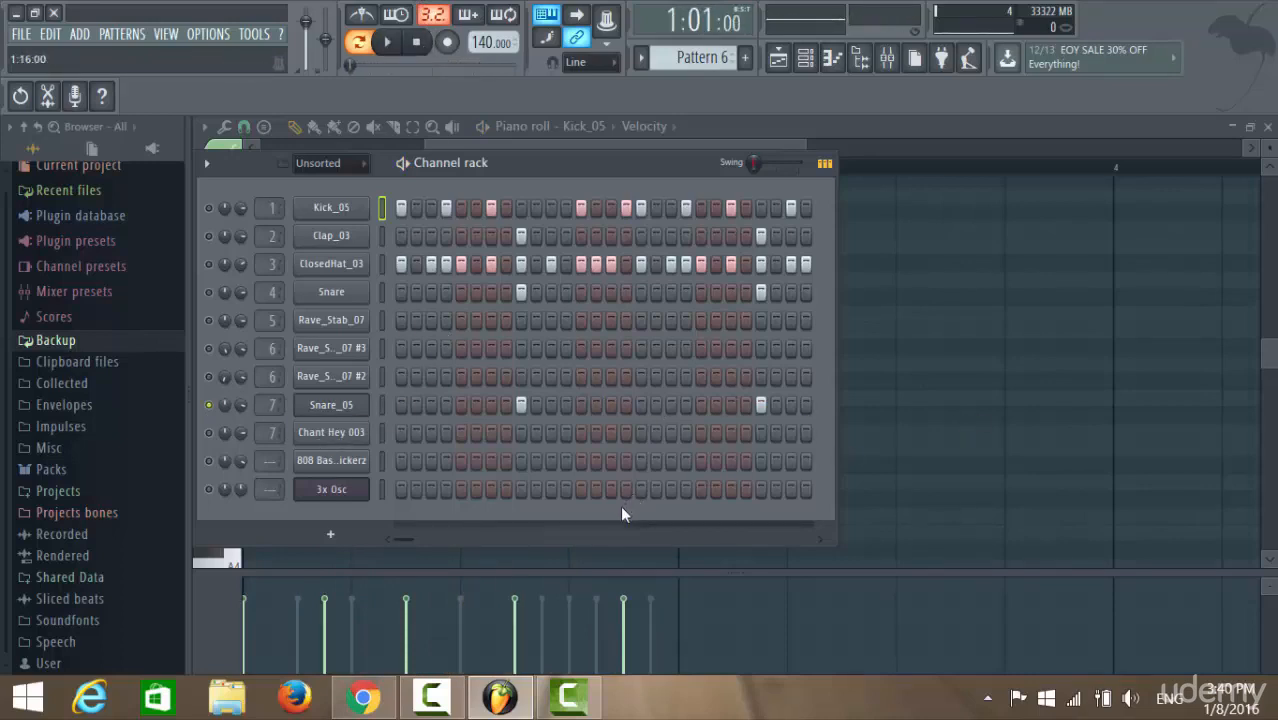
pyautogui.rightClick(211, 405)
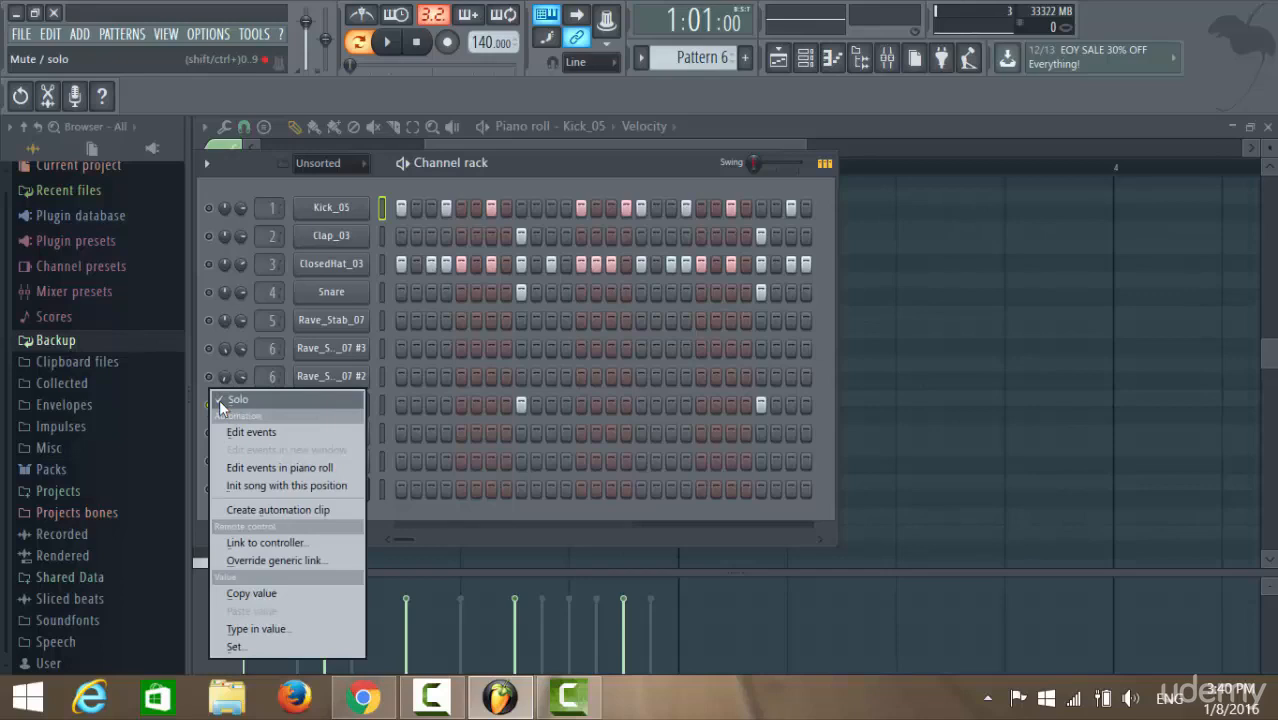
pyautogui.click(220, 401)
# - Move the channel rack lower, look along the Kick_05 piano roll and return to the playlist
pyautogui.moveTo(512, 161); pyautogui.dragTo(525, 288)
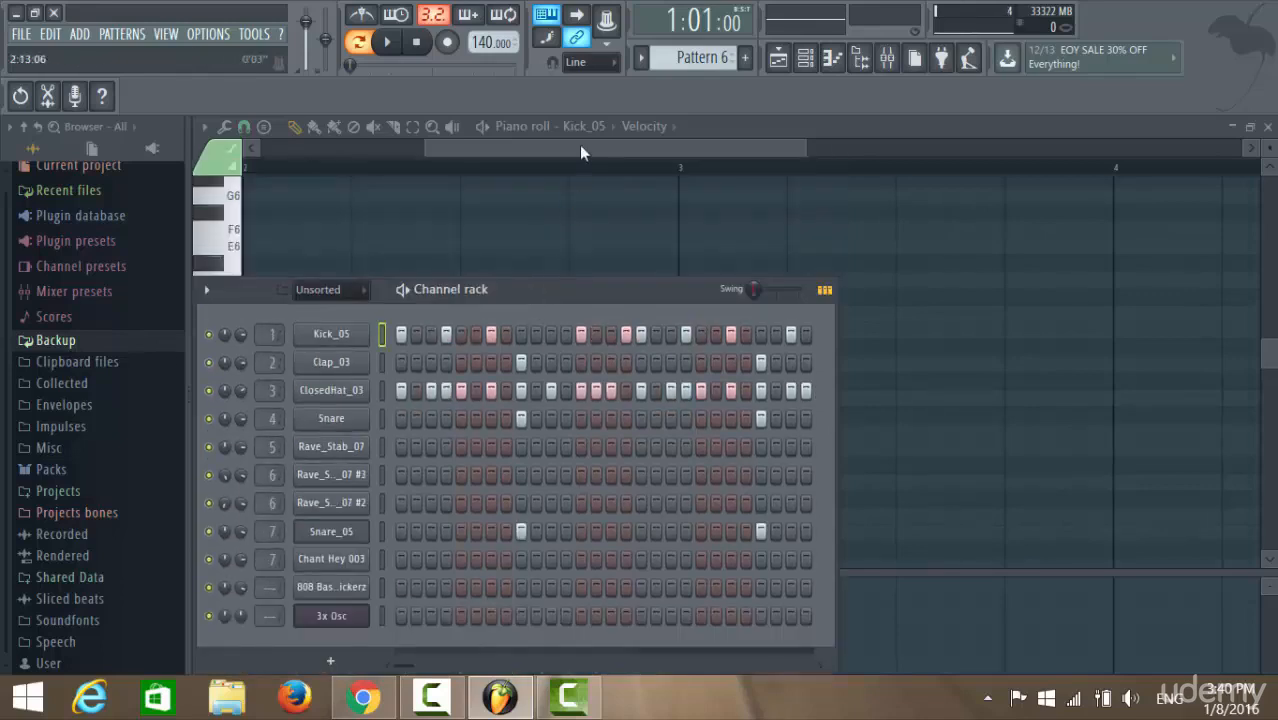
pyautogui.click(580, 149)
pyautogui.moveTo(686, 146); pyautogui.dragTo(744, 163)
pyautogui.moveTo(635, 152); pyautogui.dragTo(456, 114)
pyautogui.click(778, 58)
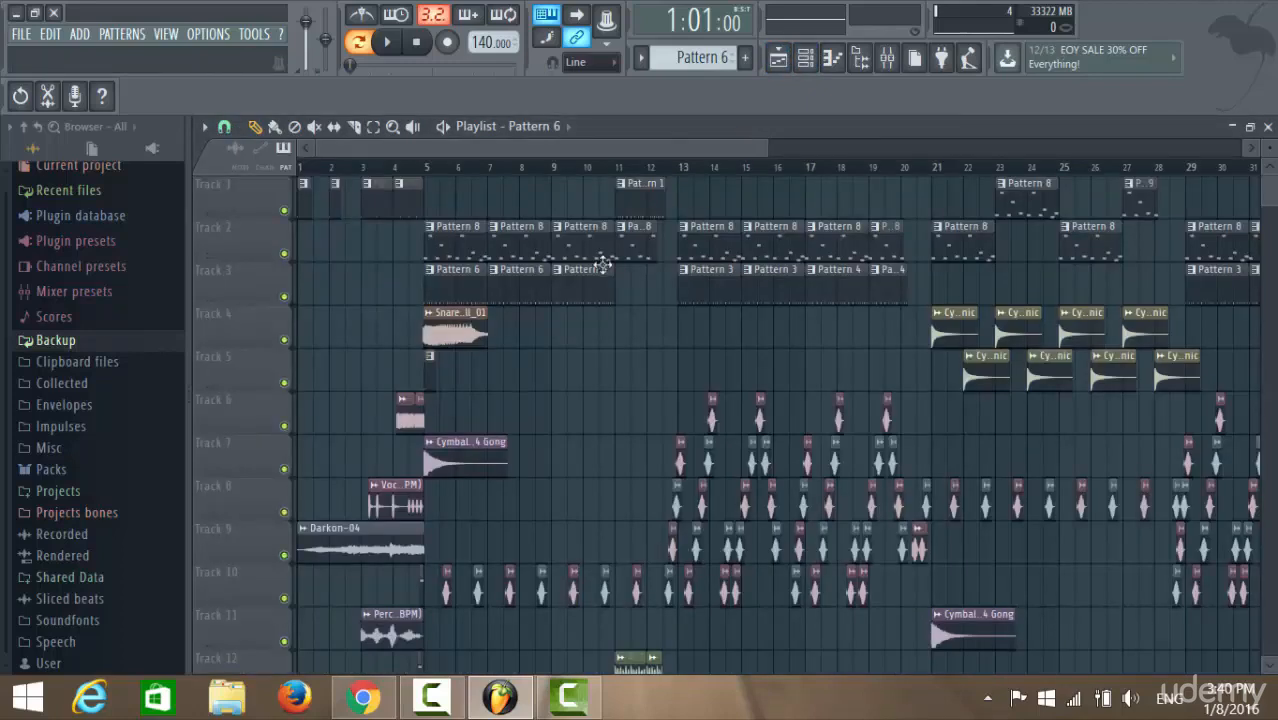
# - Reopen Pattern 6 from the playlist, examine its earlier kick notes in the piano roll and bring back the channel rack
pyautogui.doubleClick(463, 287)
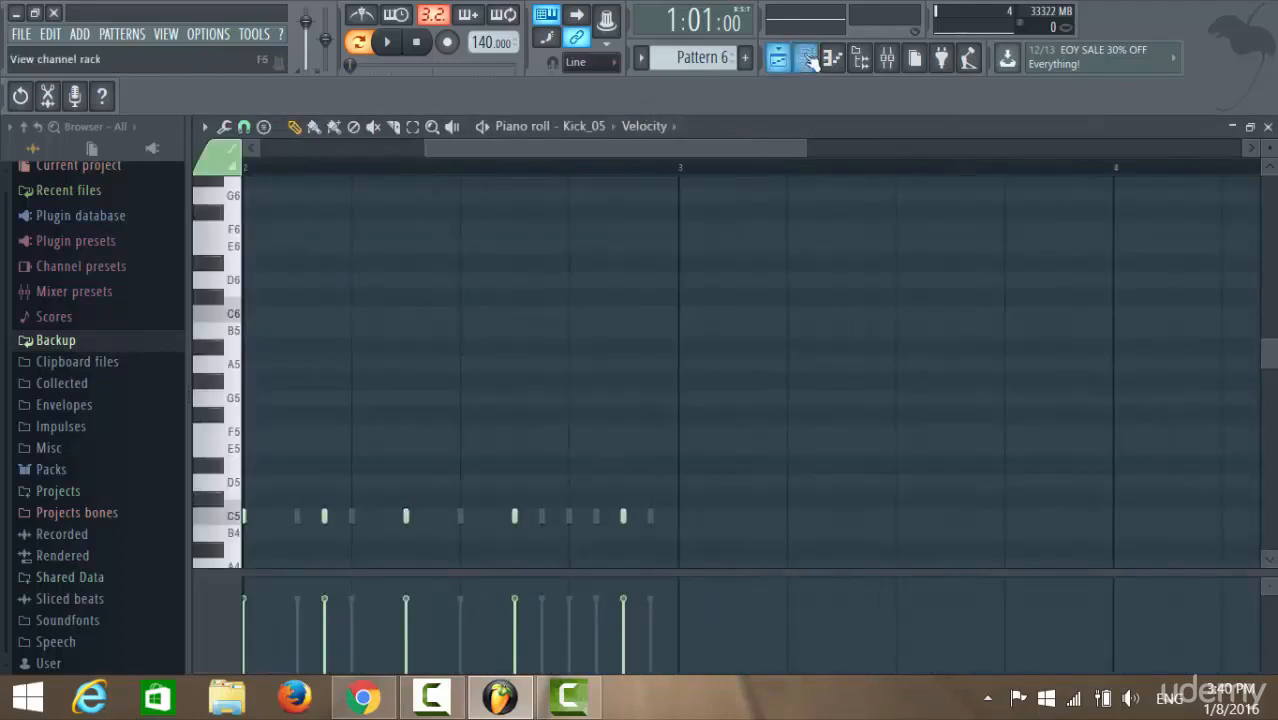
pyautogui.click(805, 58)
pyautogui.moveTo(632, 151); pyautogui.dragTo(530, 150)
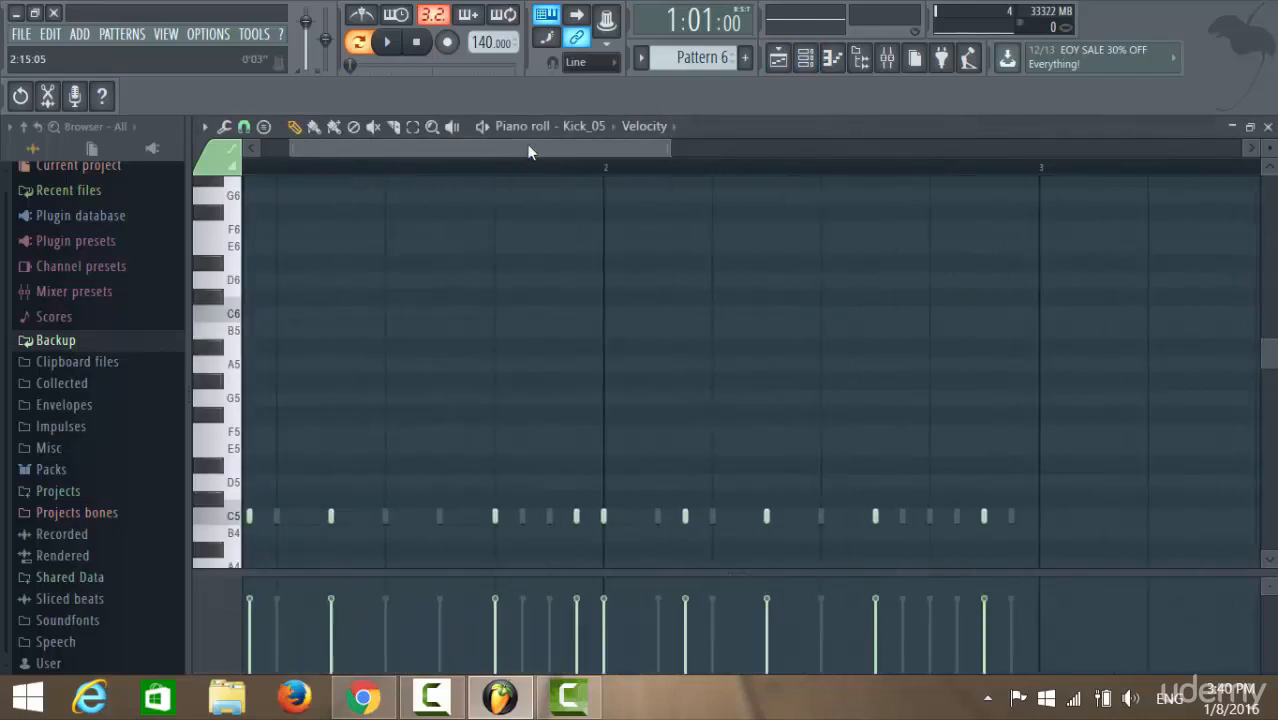
pyautogui.click(805, 58)
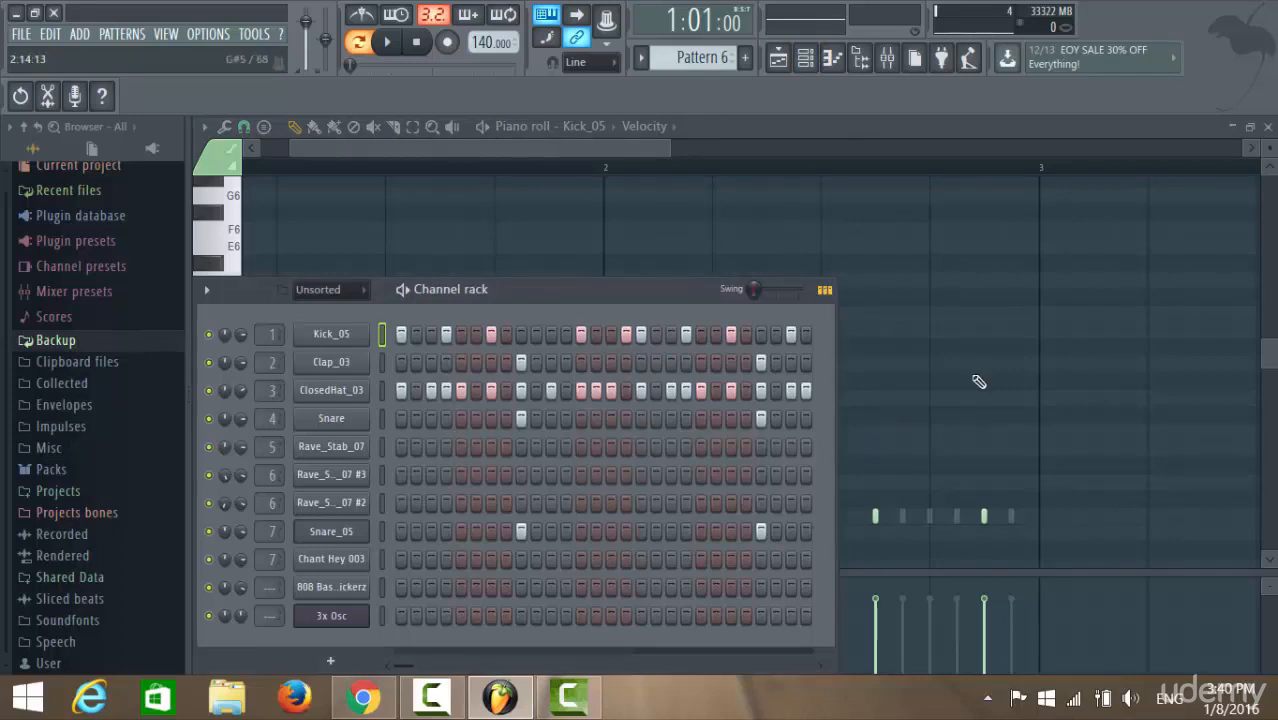
pyautogui.click(641, 335)
# - Clone Pattern 6 into a new pattern and move the channel rack higher
pyautogui.click(128, 36)
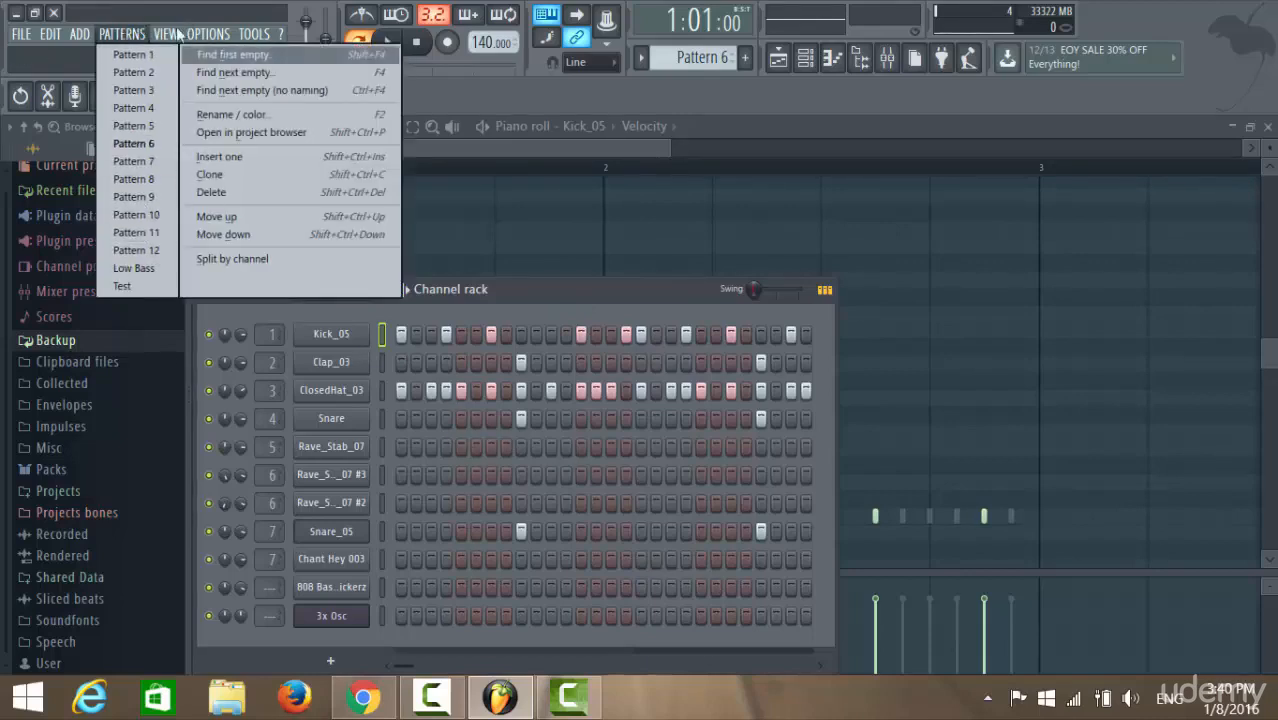
pyautogui.click(125, 38)
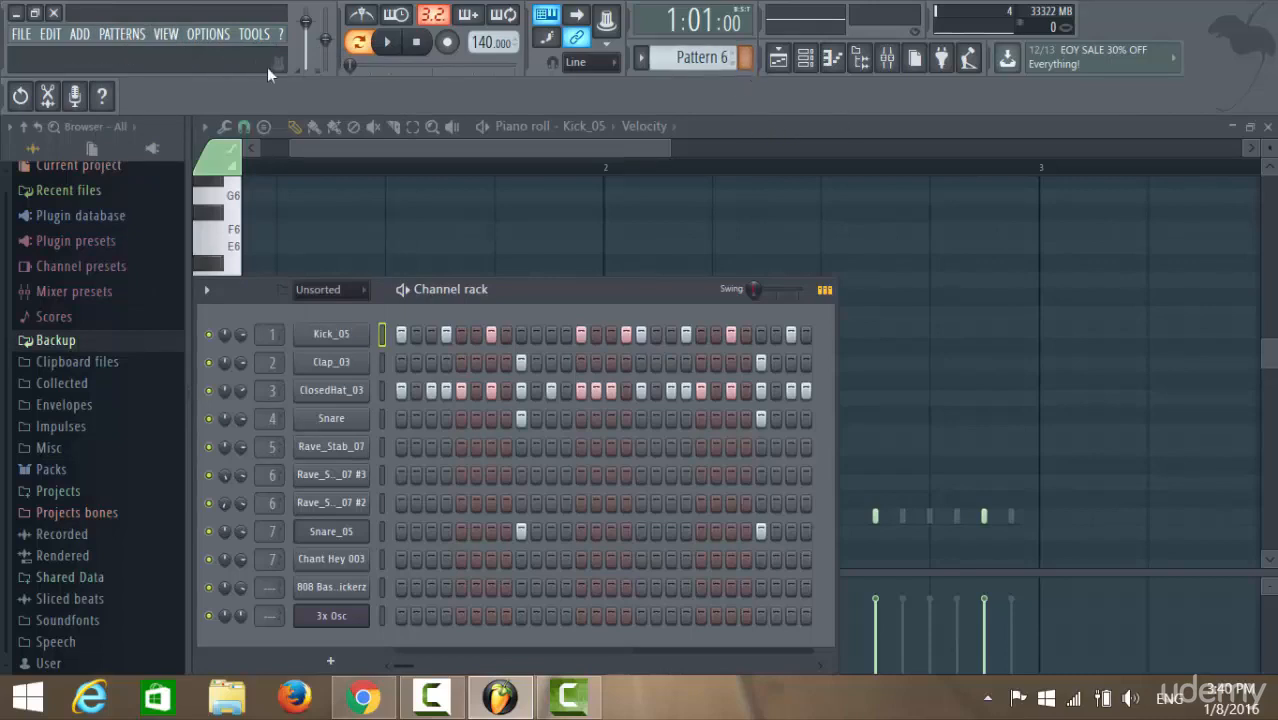
pyautogui.click(117, 37)
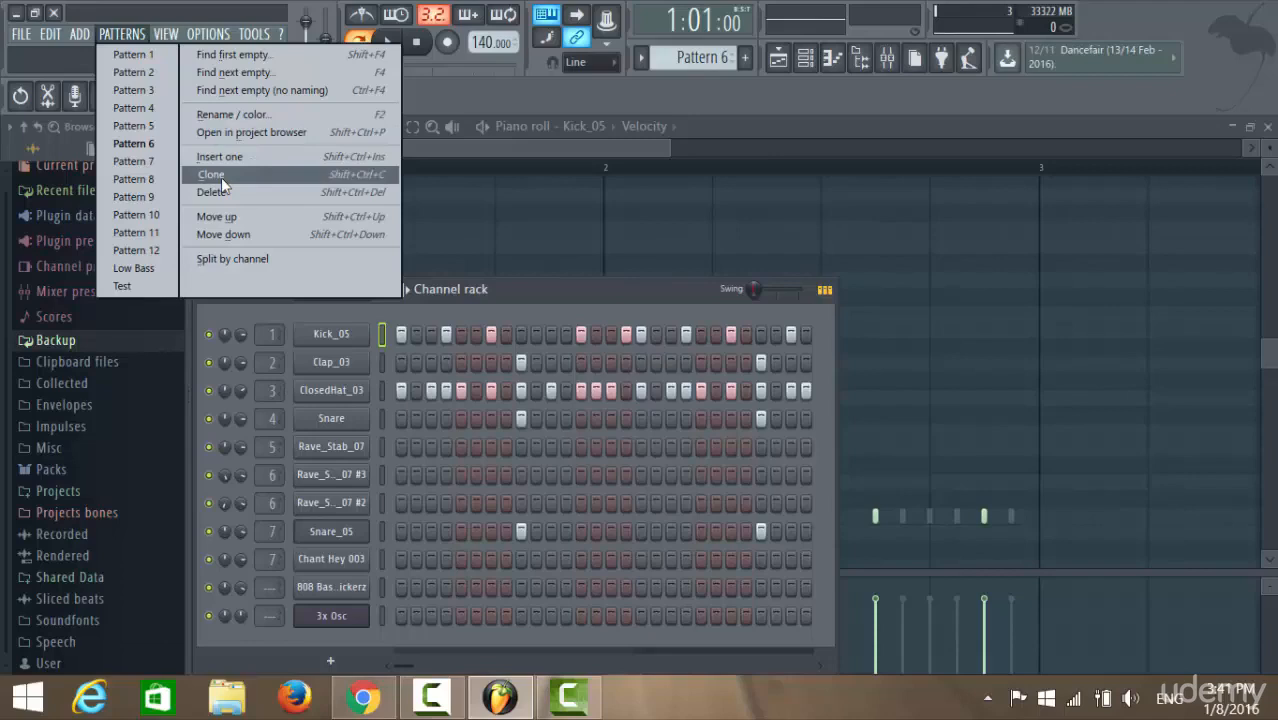
pyautogui.click(221, 177)
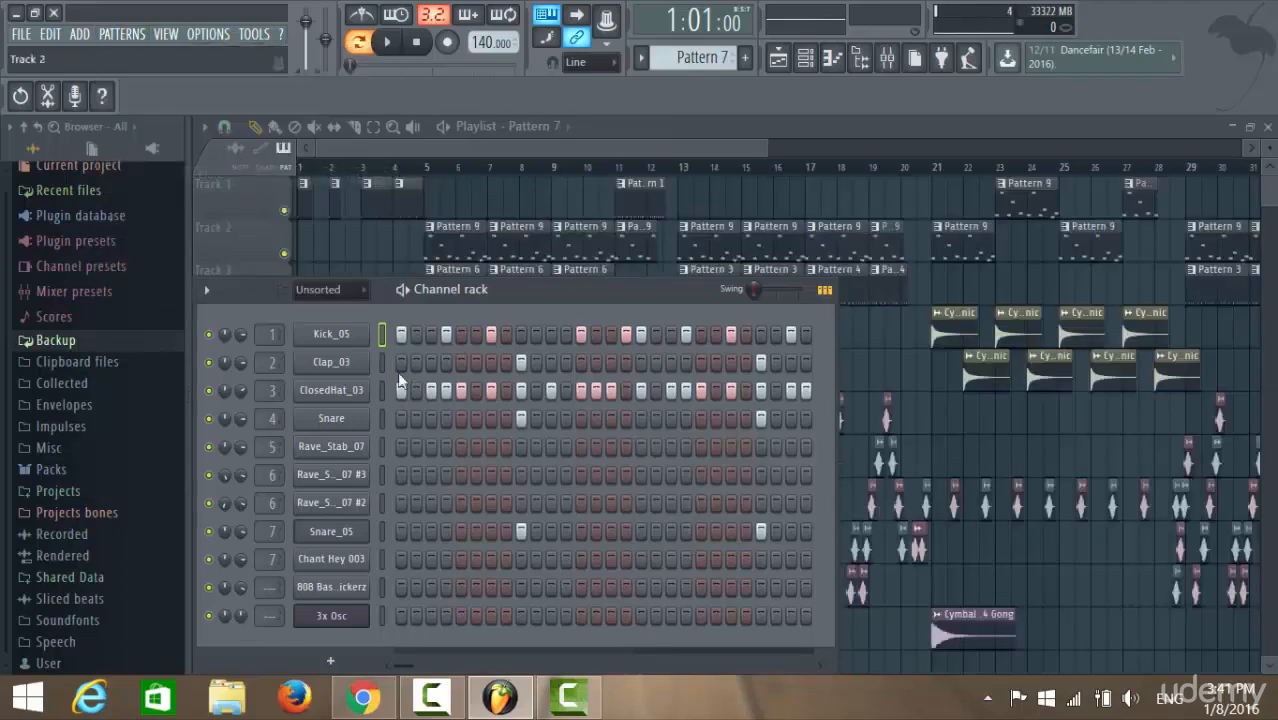
pyautogui.moveTo(599, 297); pyautogui.dragTo(632, 191)
# - Switch to Pattern 6 and back to the cloned Pattern 7 to compare their channel rack steps
pyautogui.click(125, 36)
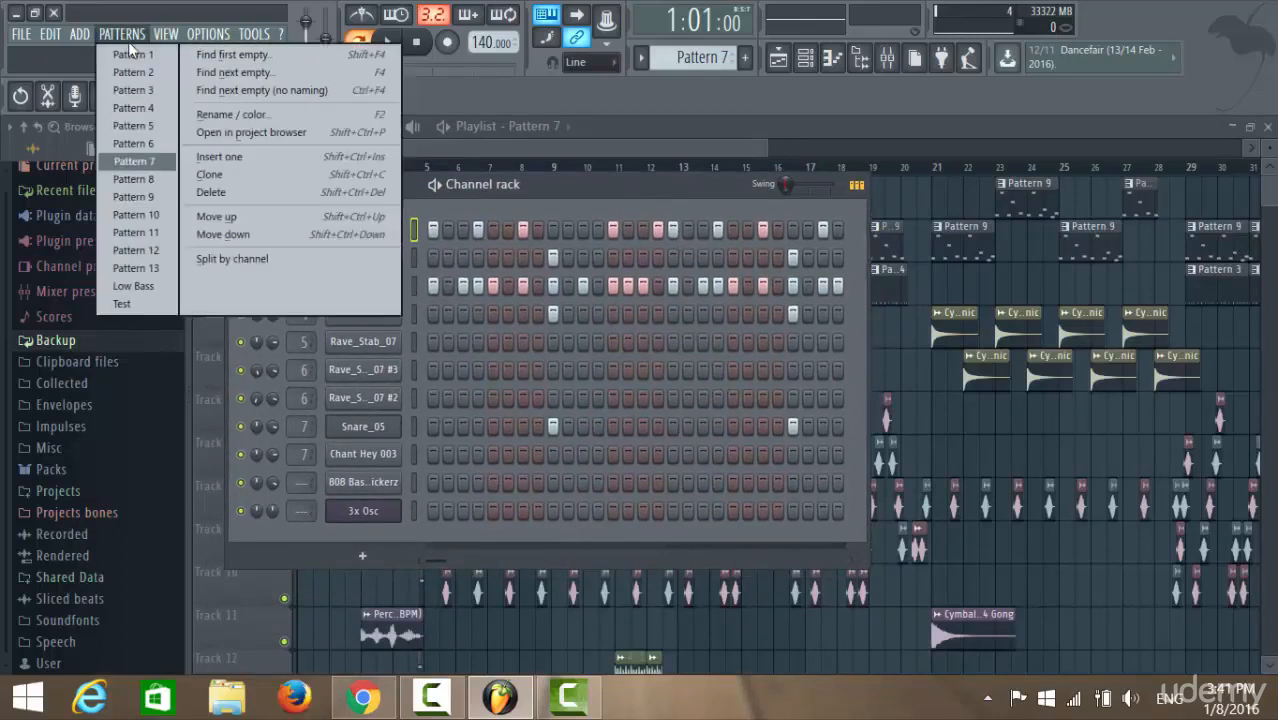
pyautogui.click(133, 143)
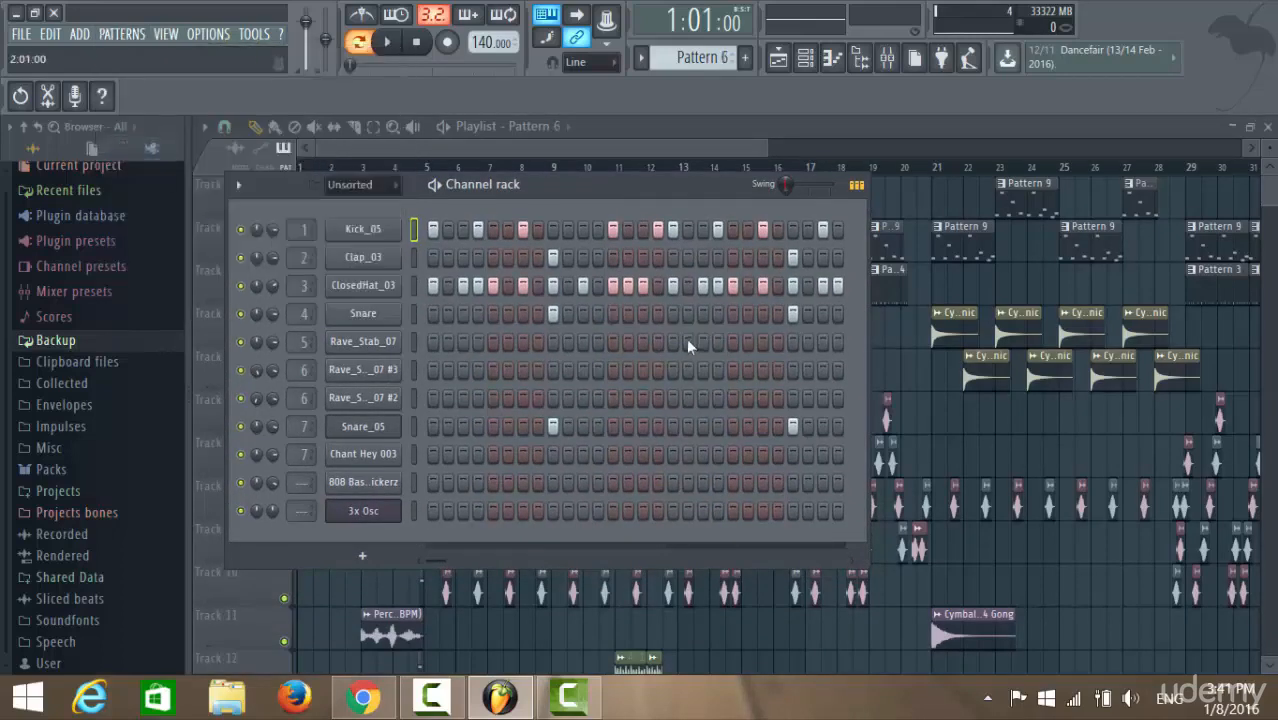
pyautogui.click(130, 35)
pyautogui.click(145, 160)
# - Delete the cloned Pattern 7 and confirm its removal
pyautogui.click(121, 37)
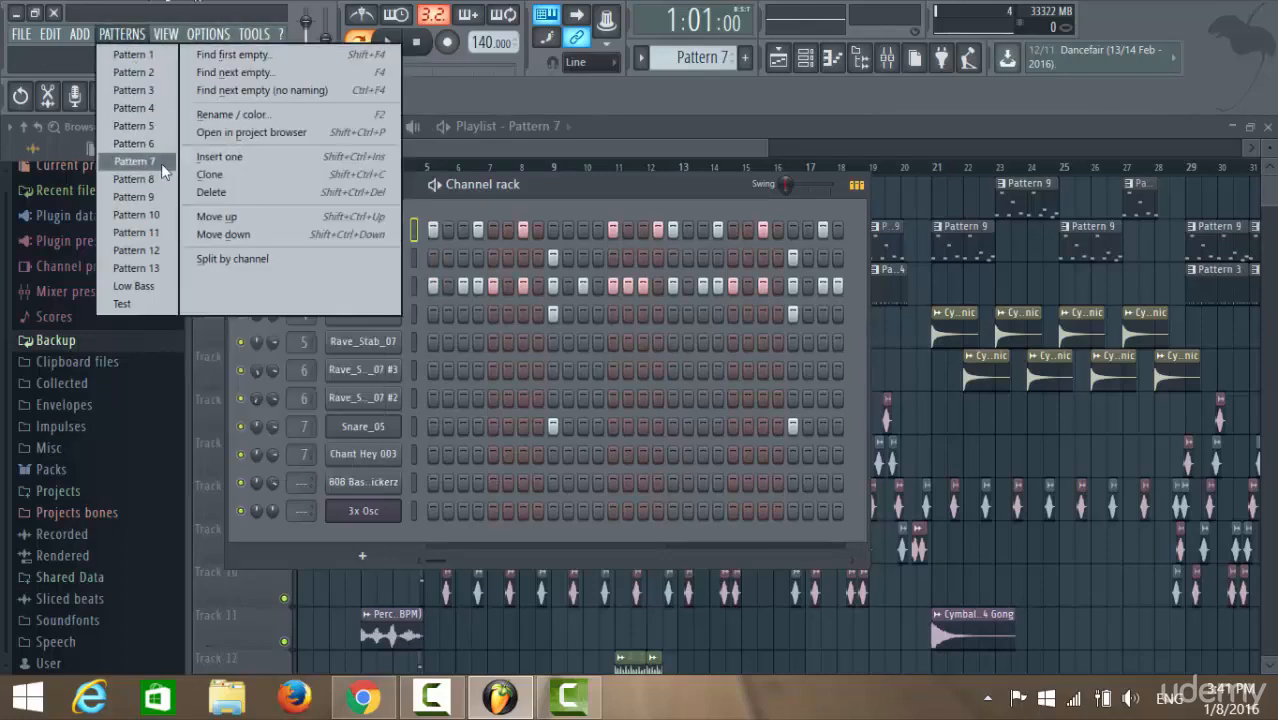
pyautogui.click(239, 191)
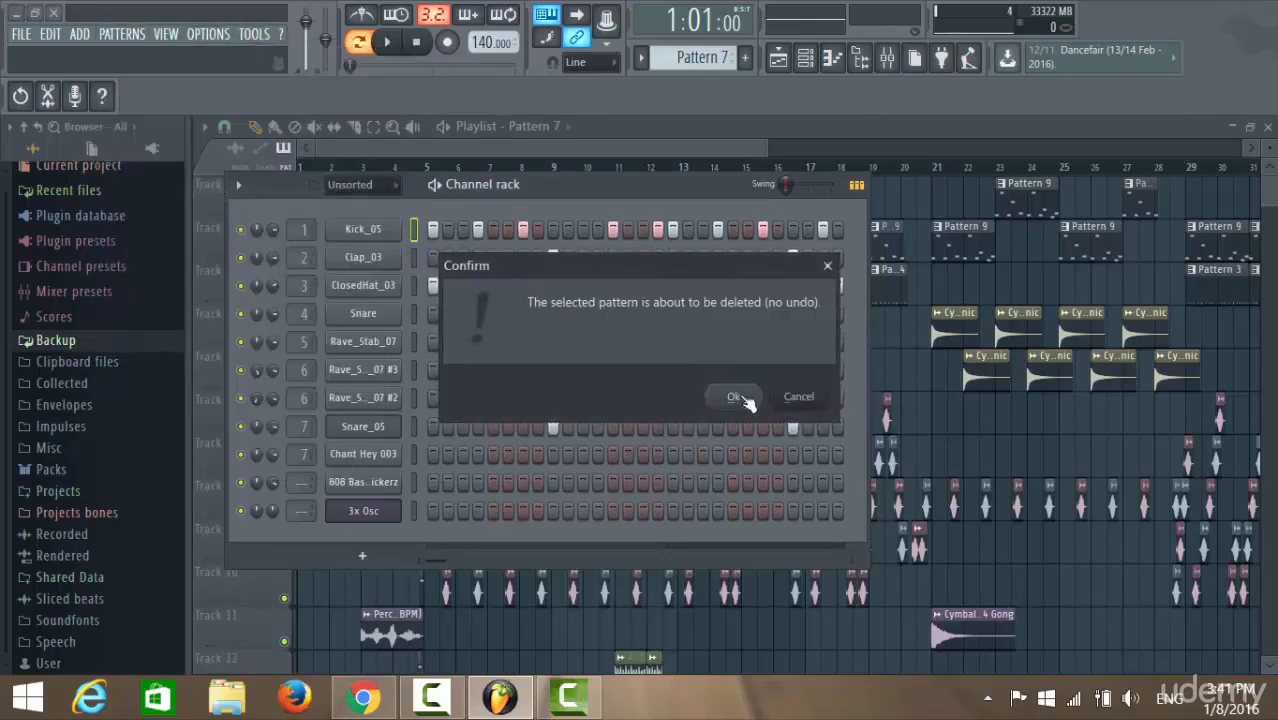
pyautogui.click(735, 395)
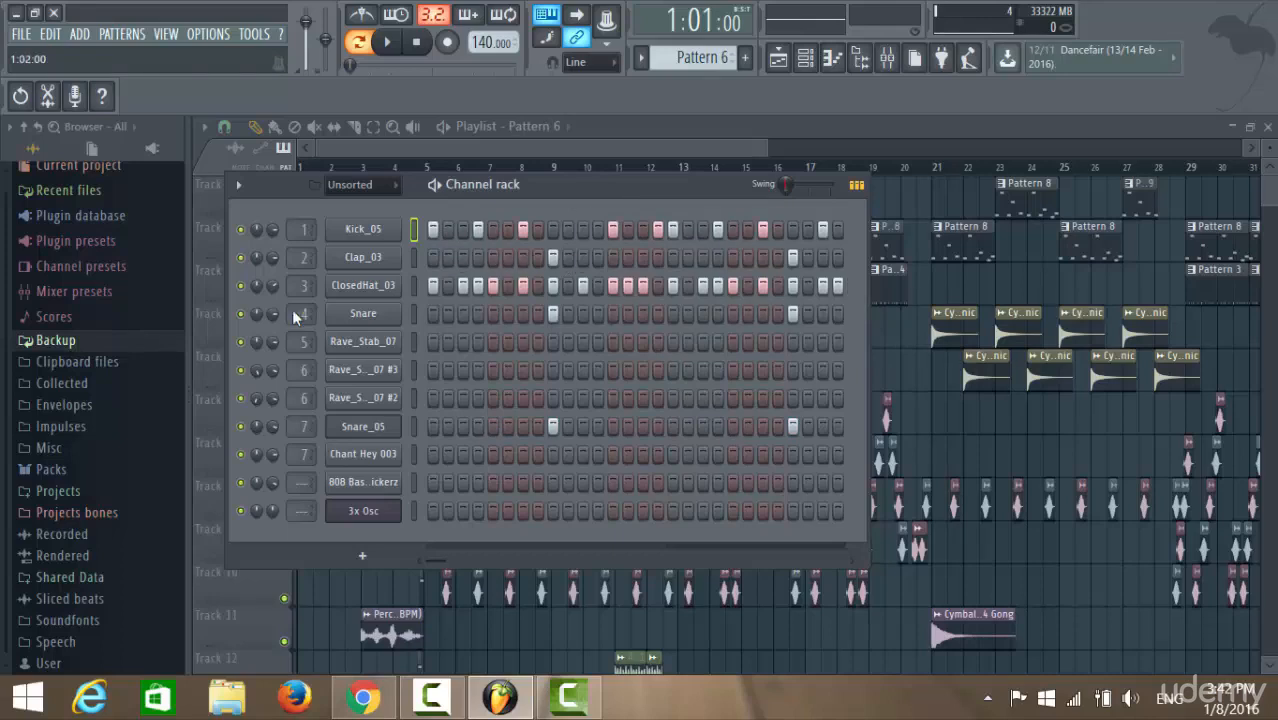
# - Solo the Clap_03 channel, play the clap part on its own and release the solo
pyautogui.rightClick(242, 257)
pyautogui.click(270, 266)
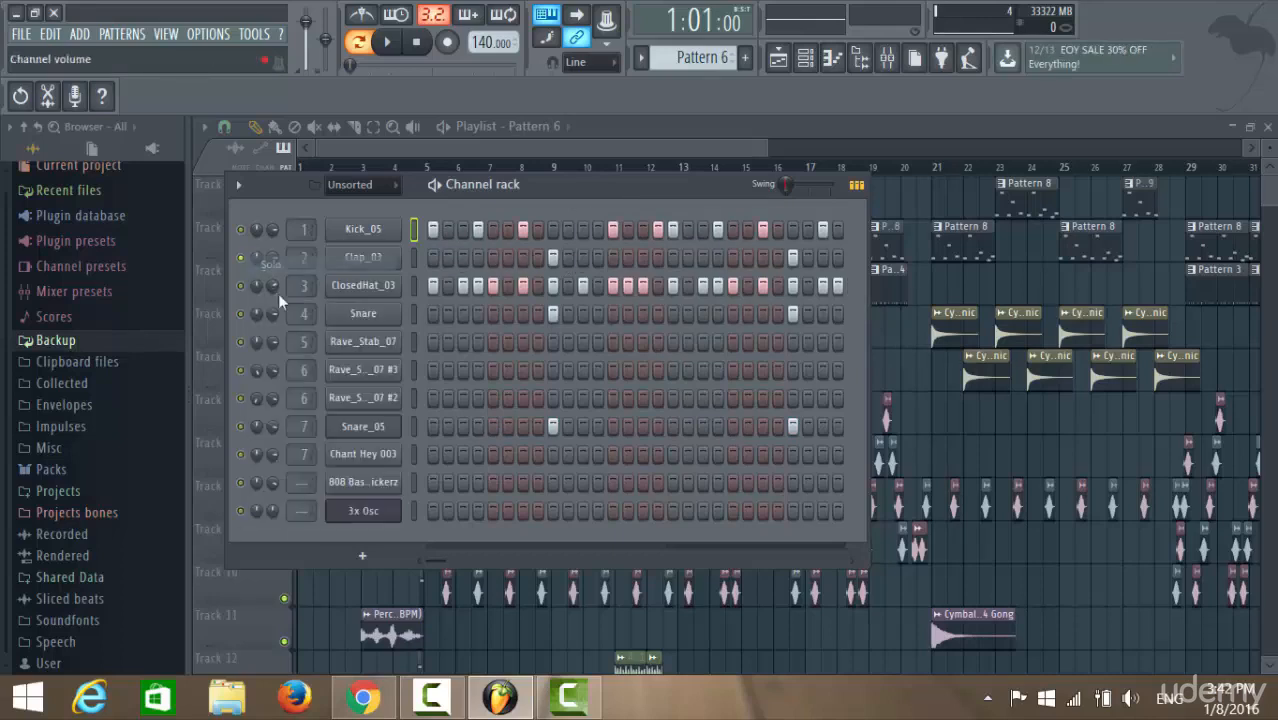
pyautogui.click(388, 43)
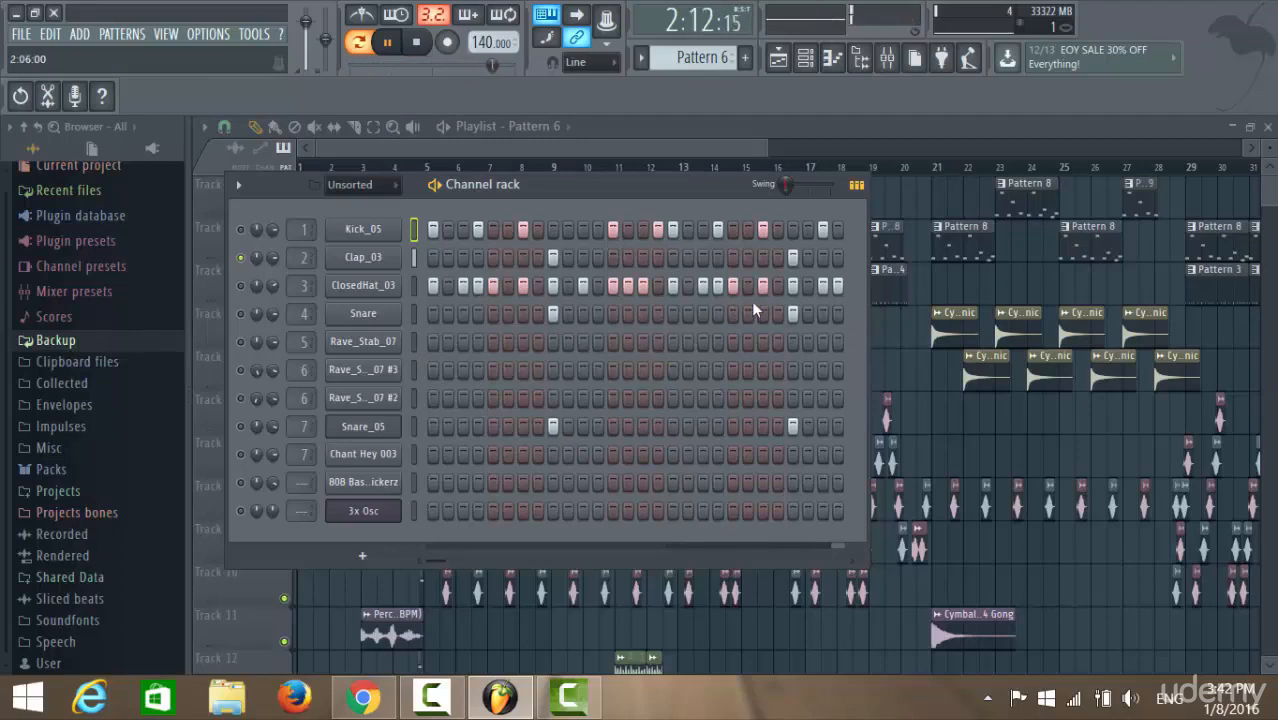
pyautogui.click(416, 41)
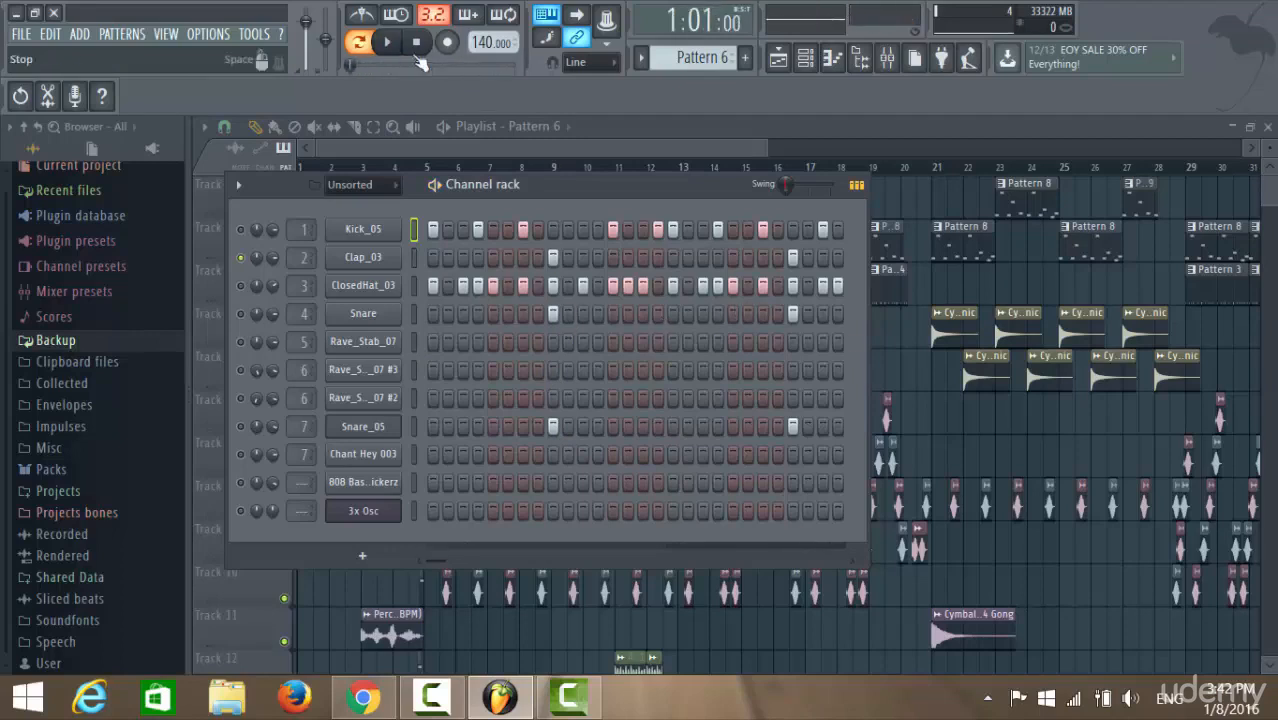
pyautogui.rightClick(245, 262)
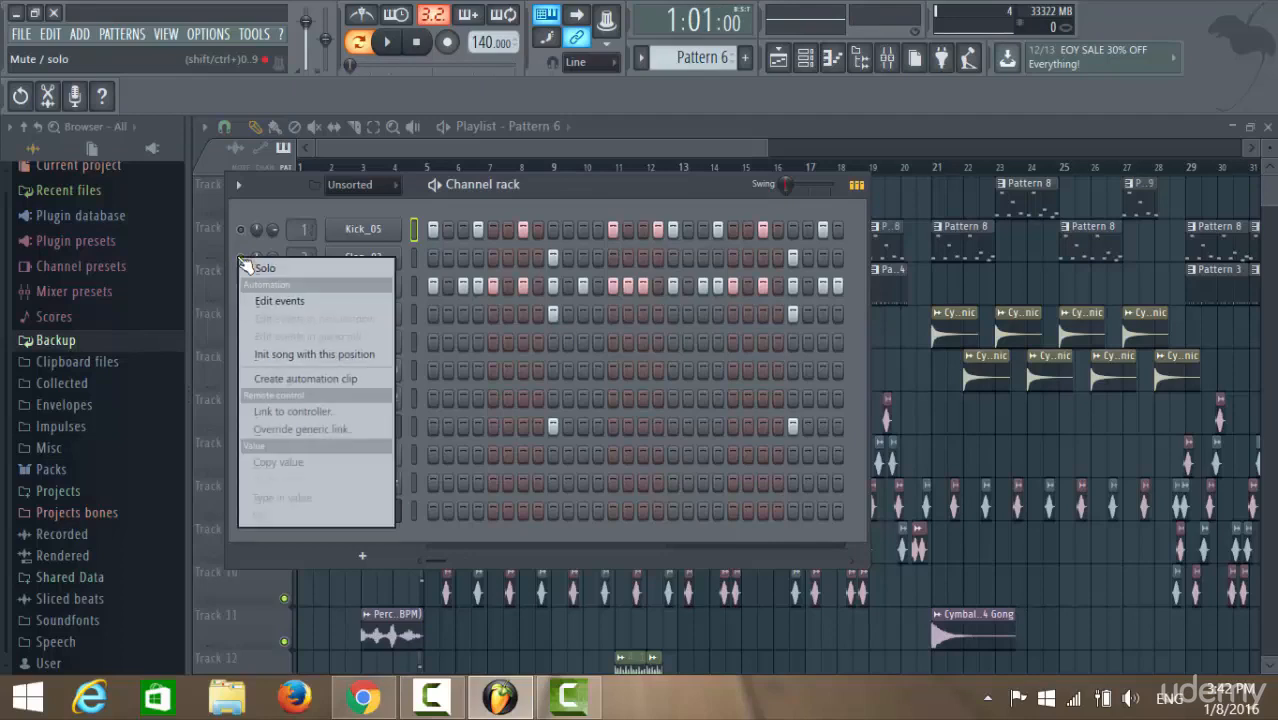
pyautogui.click(268, 265)
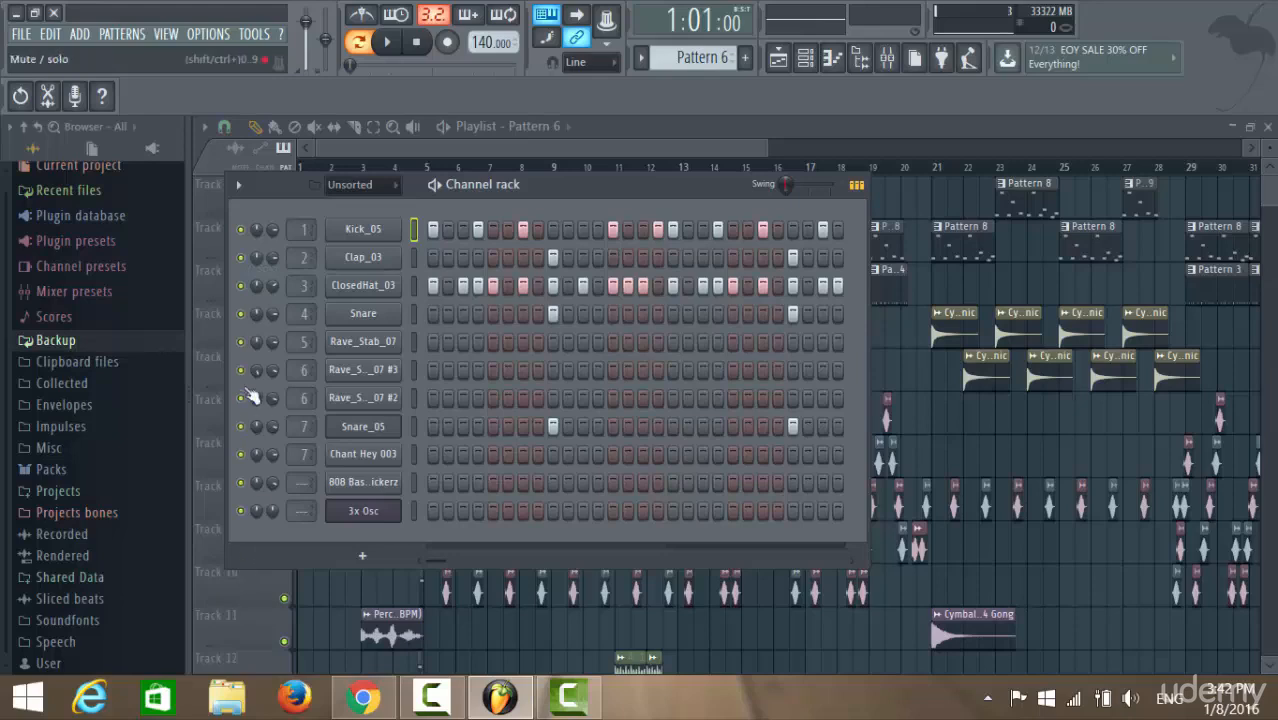
# - Solo the Snare channel, play the snare part on its own and restore all the channels
pyautogui.rightClick(240, 317)
pyautogui.click(273, 323)
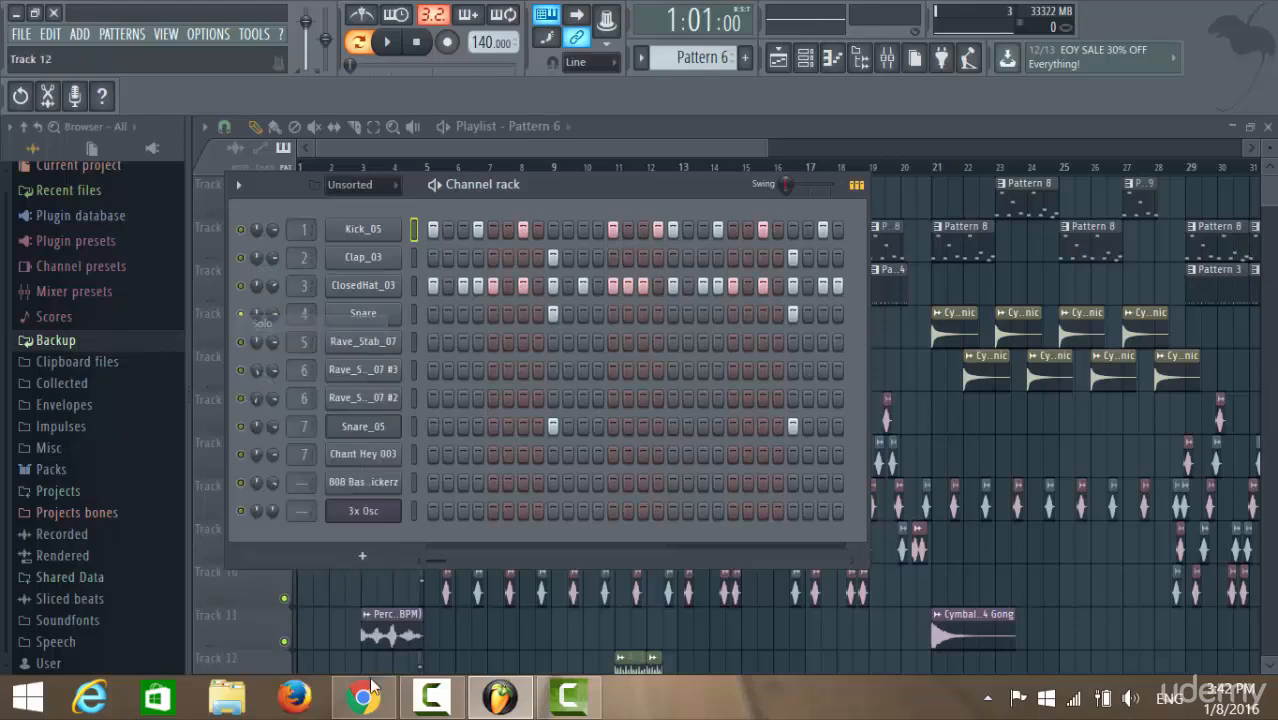
pyautogui.click(387, 41)
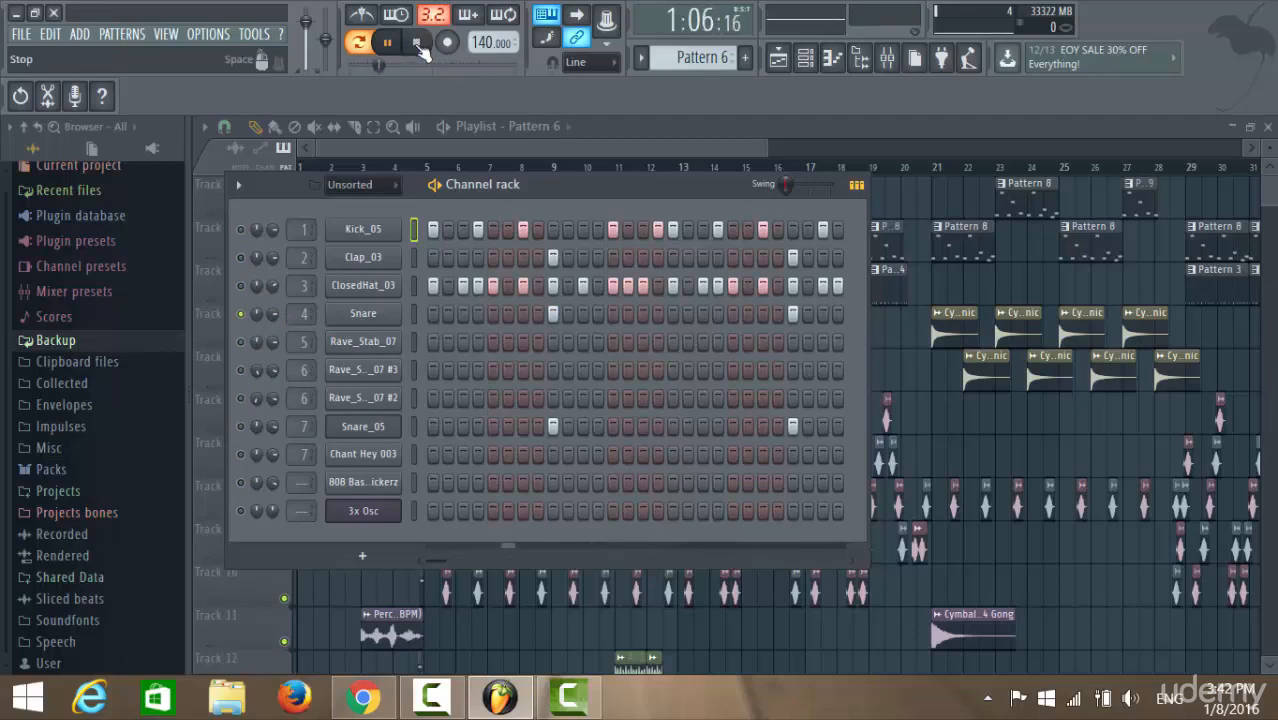
pyautogui.click(418, 42)
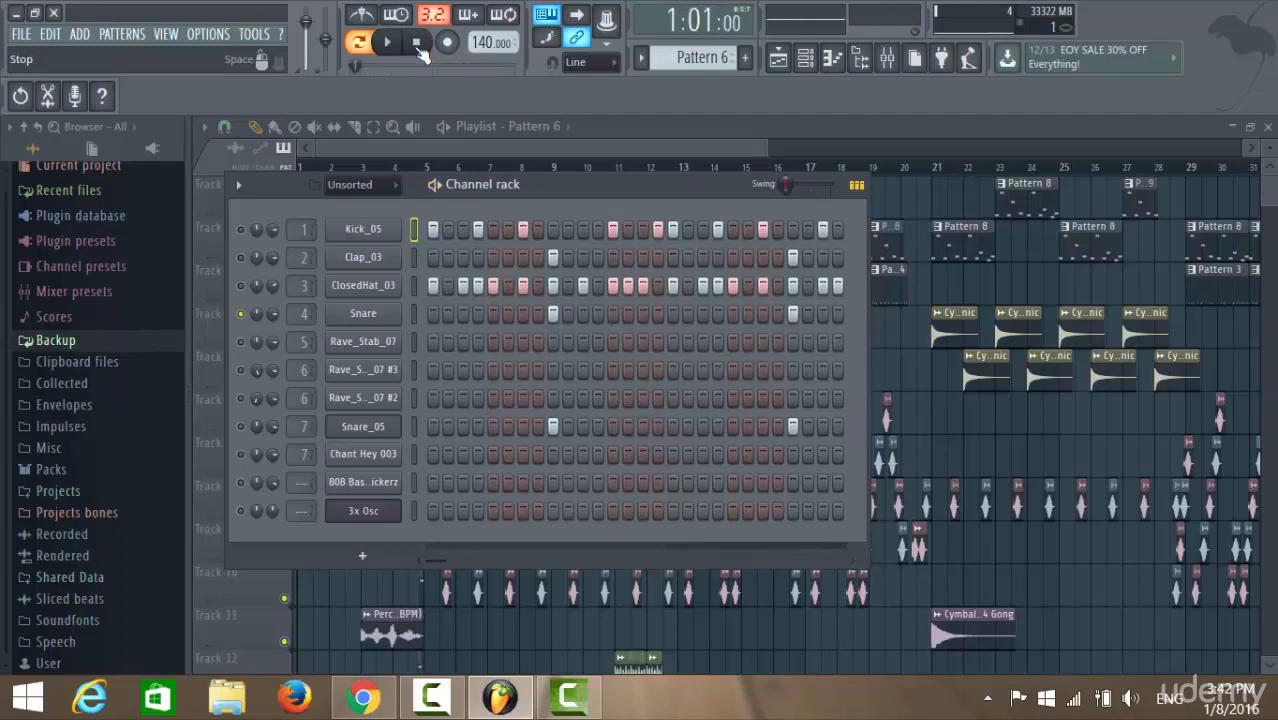
pyautogui.rightClick(245, 316)
pyautogui.click(258, 351)
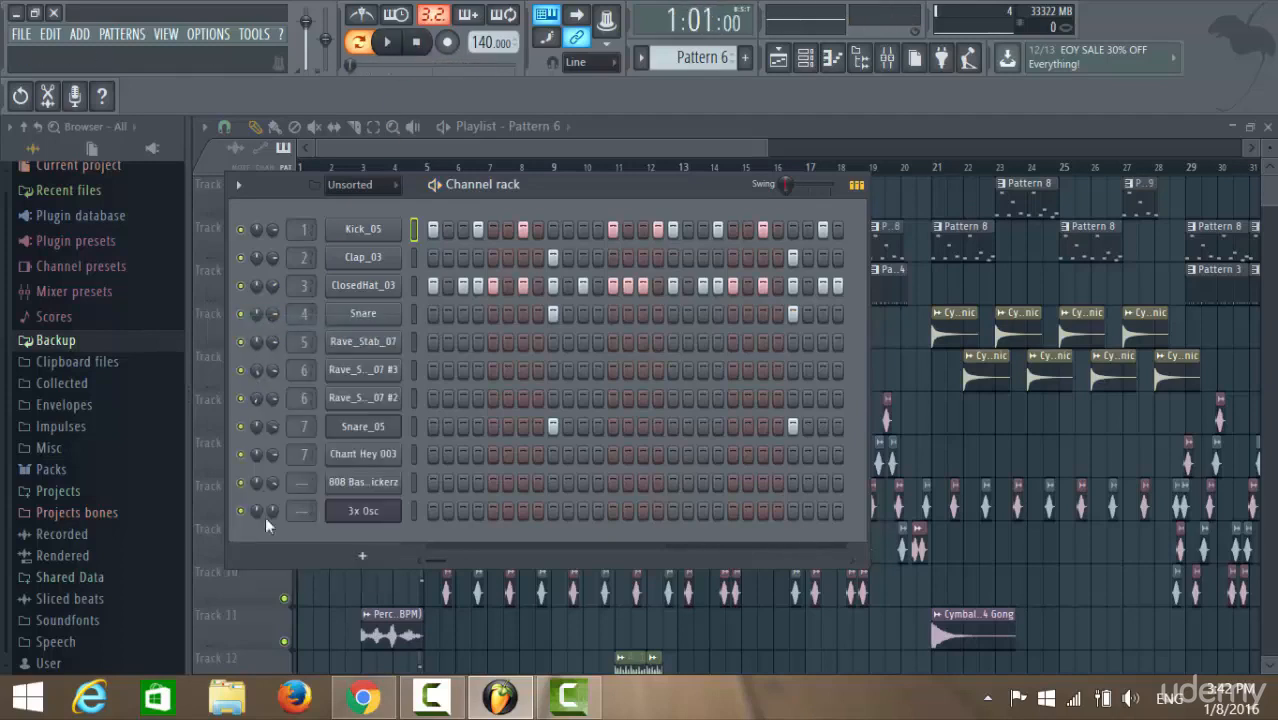
# - Play the full Pattern 6 beat with all channels on, and return to the playlist
pyautogui.click(389, 43)
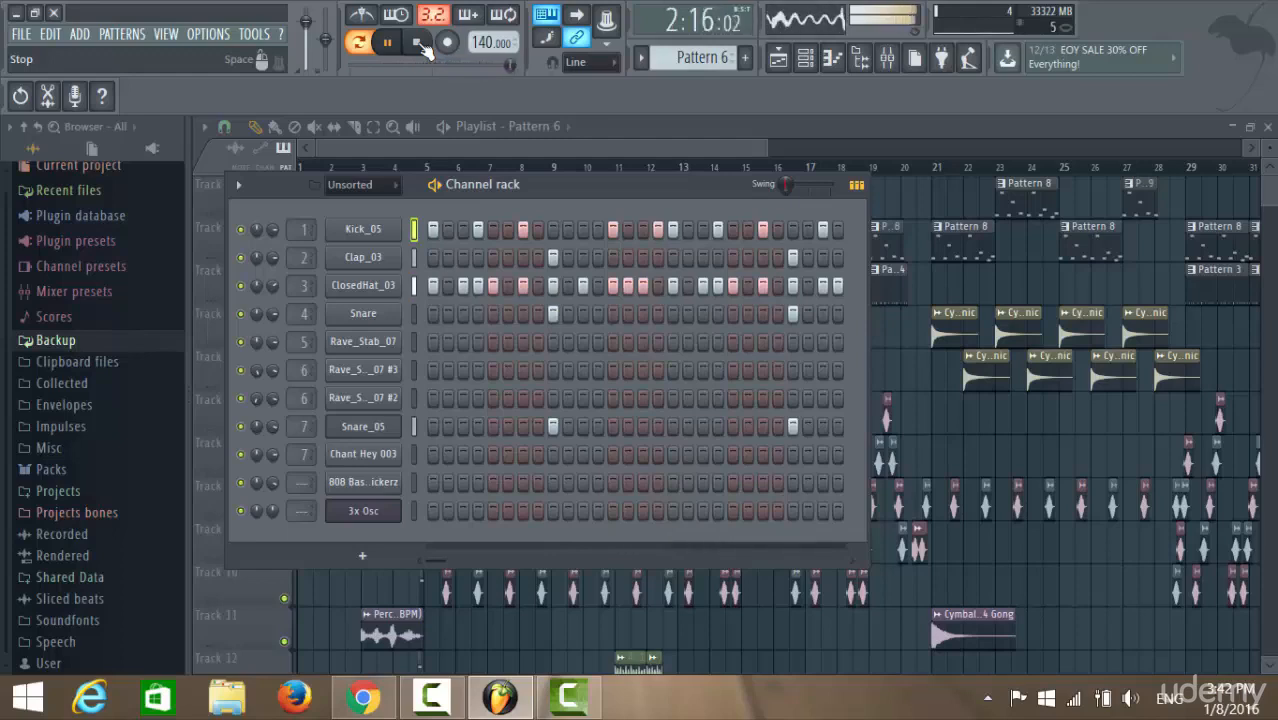
pyautogui.click(419, 43)
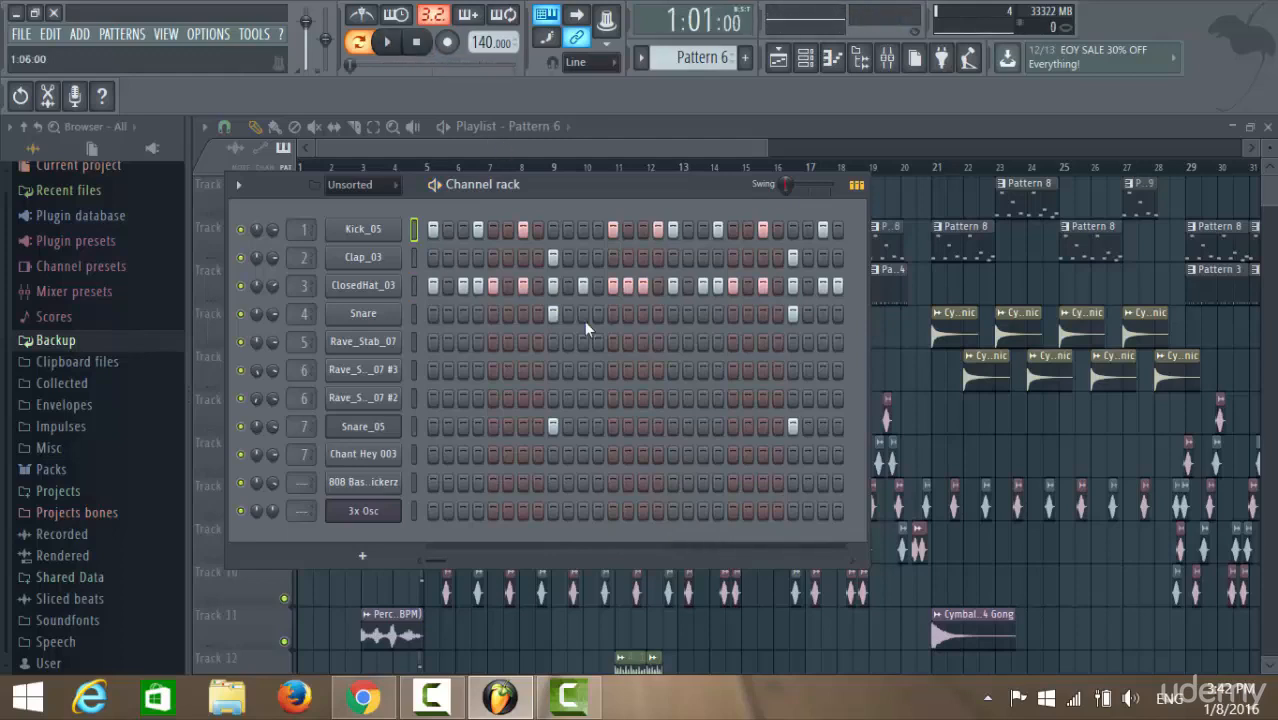
pyautogui.click(561, 146)
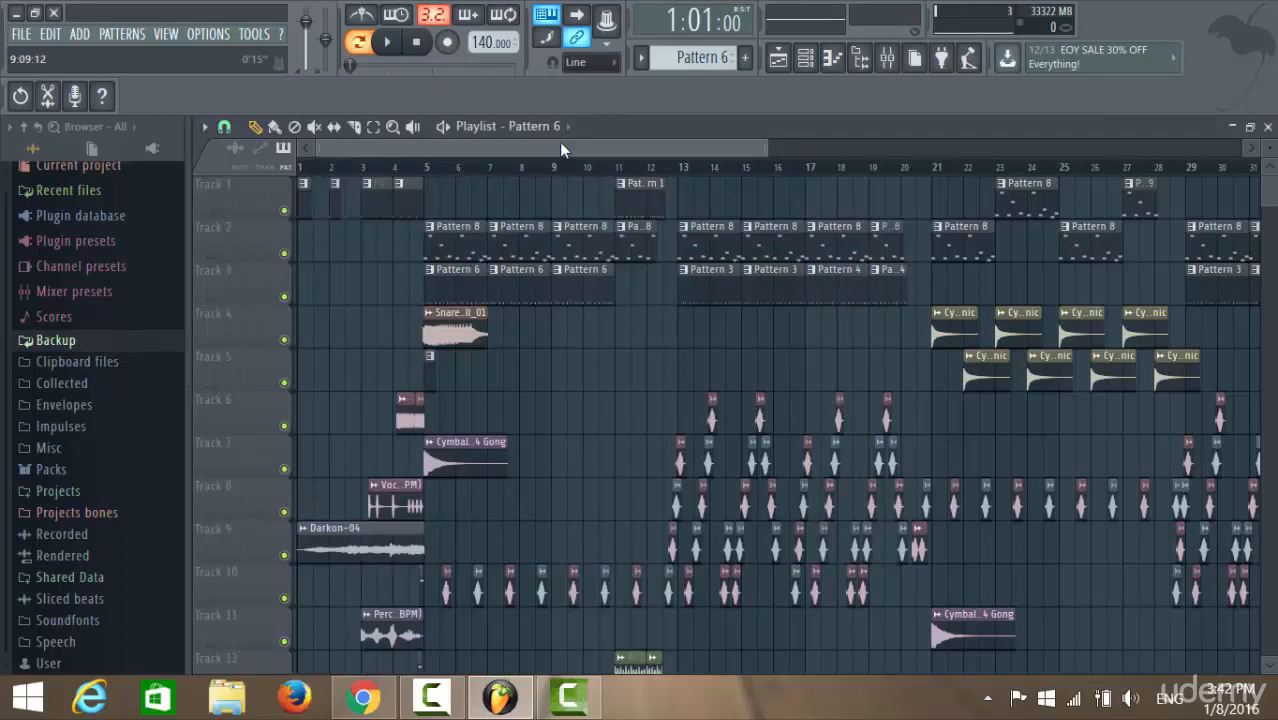
# - Place a copy of Track 10's WhipWhoop_03(140BPM) clip on Track 18 at about bar 9 and extend its start back to midway through bar 7
pyautogui.scroll(-2, 639, 377)
pyautogui.scroll(-5, 516, 299)
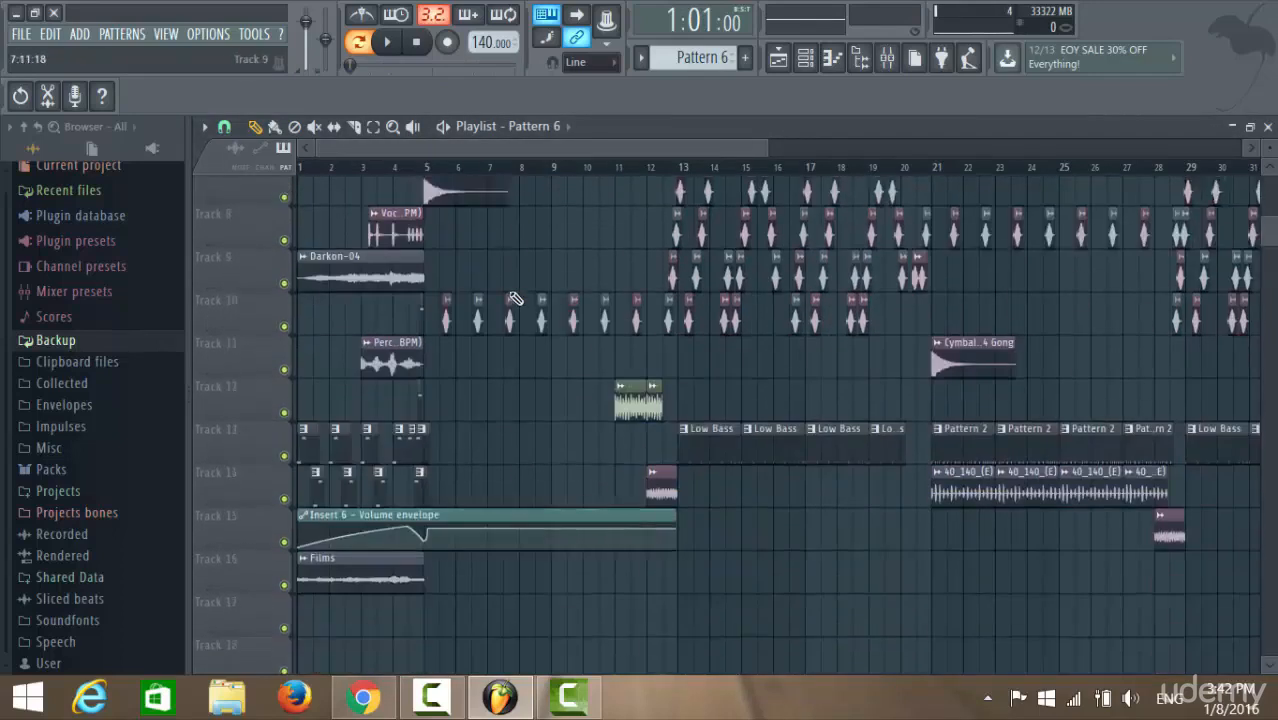
pyautogui.scroll(2, 514, 316)
pyautogui.click(510, 375)
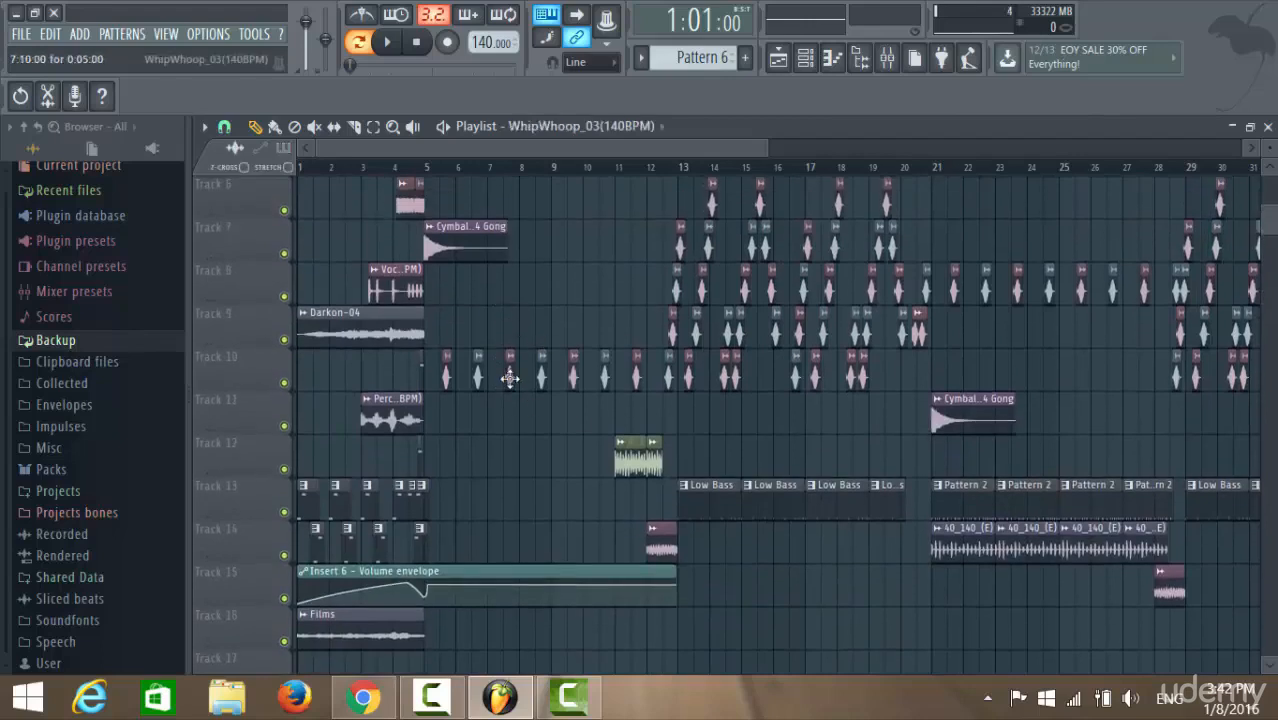
pyautogui.scroll(-7, 540, 400)
pyautogui.click(559, 416)
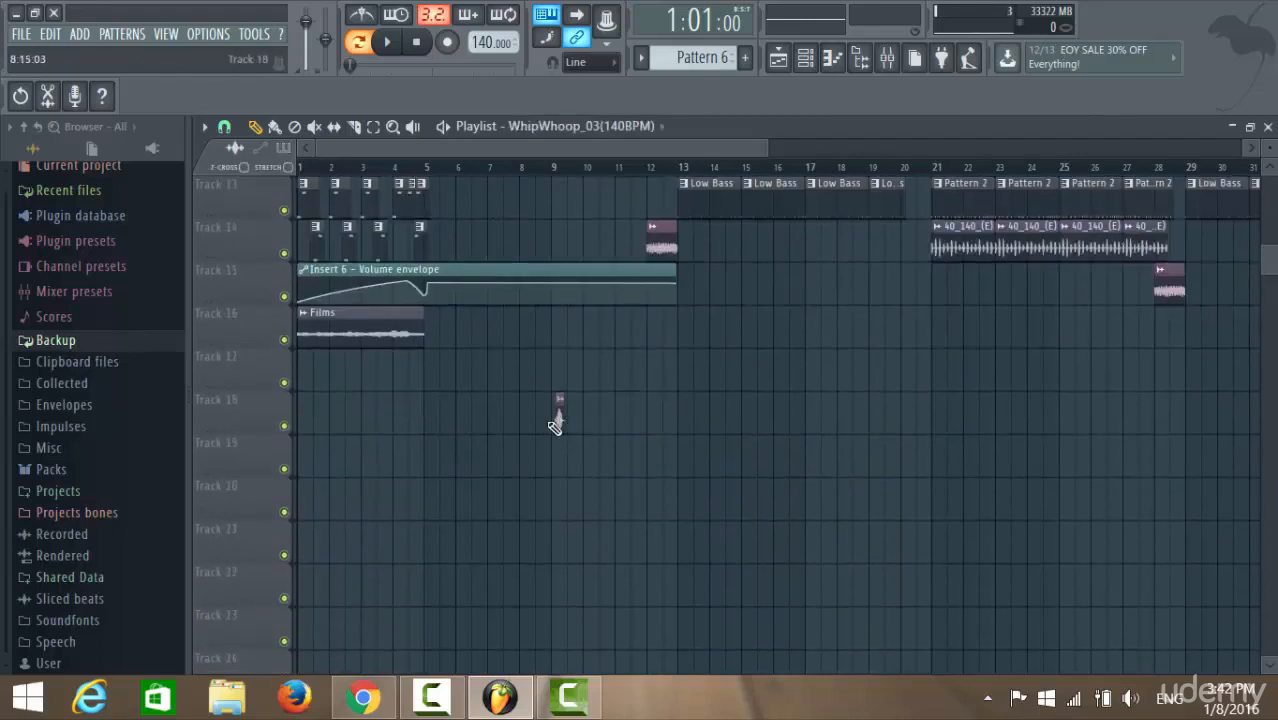
pyautogui.moveTo(555, 422); pyautogui.dragTo(466, 421)
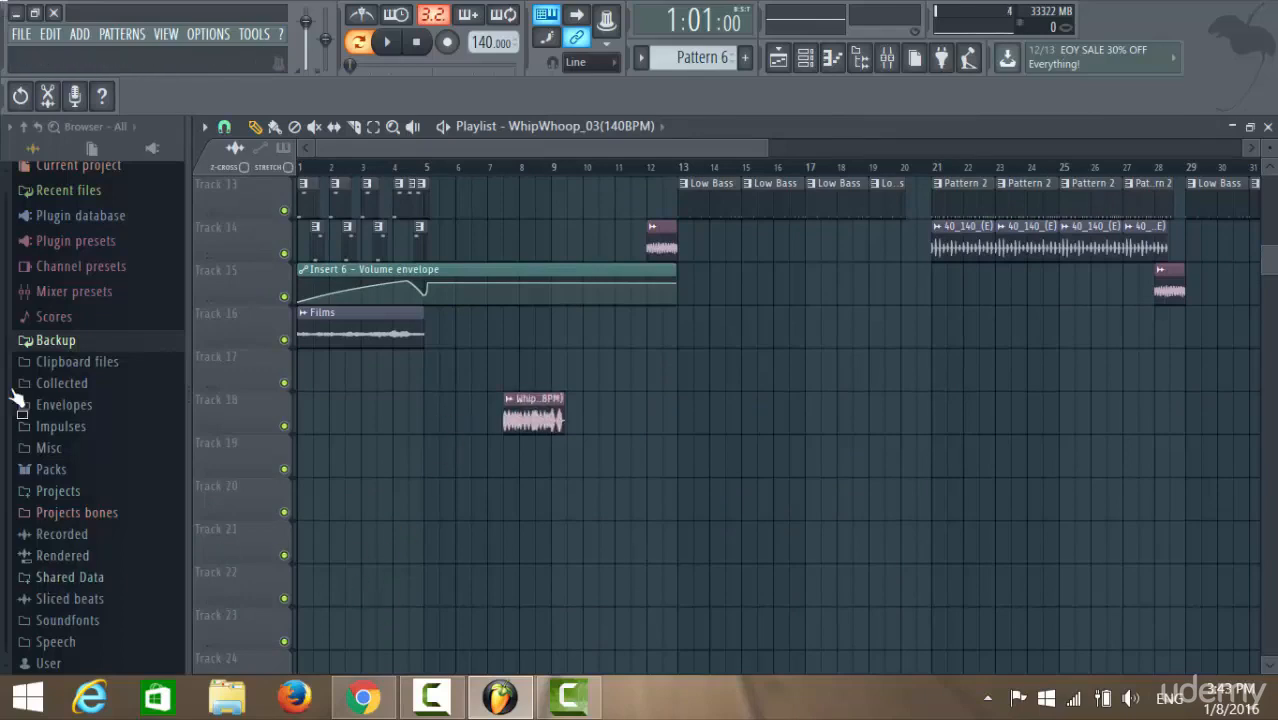
# - Expand the Packs folder in the browser and look through its sample packs and the nearby playlist tracks
pyautogui.click(55, 469)
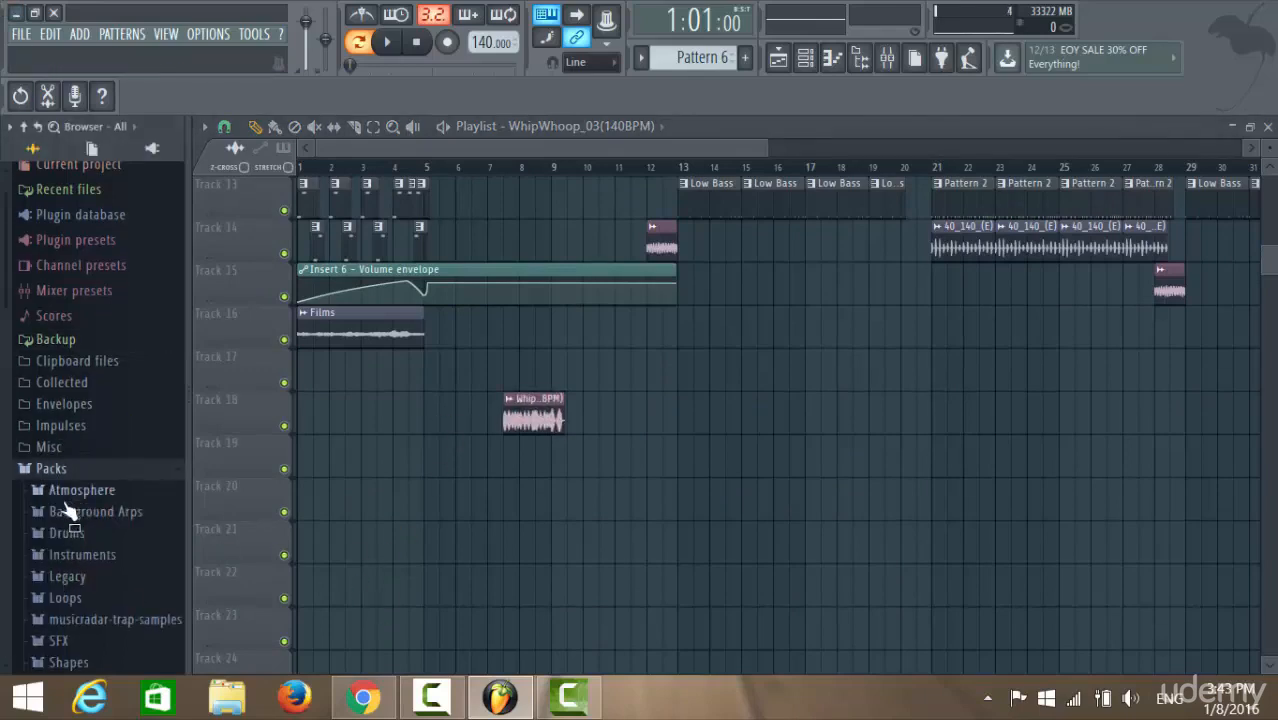
pyautogui.scroll(-5, 130, 480)
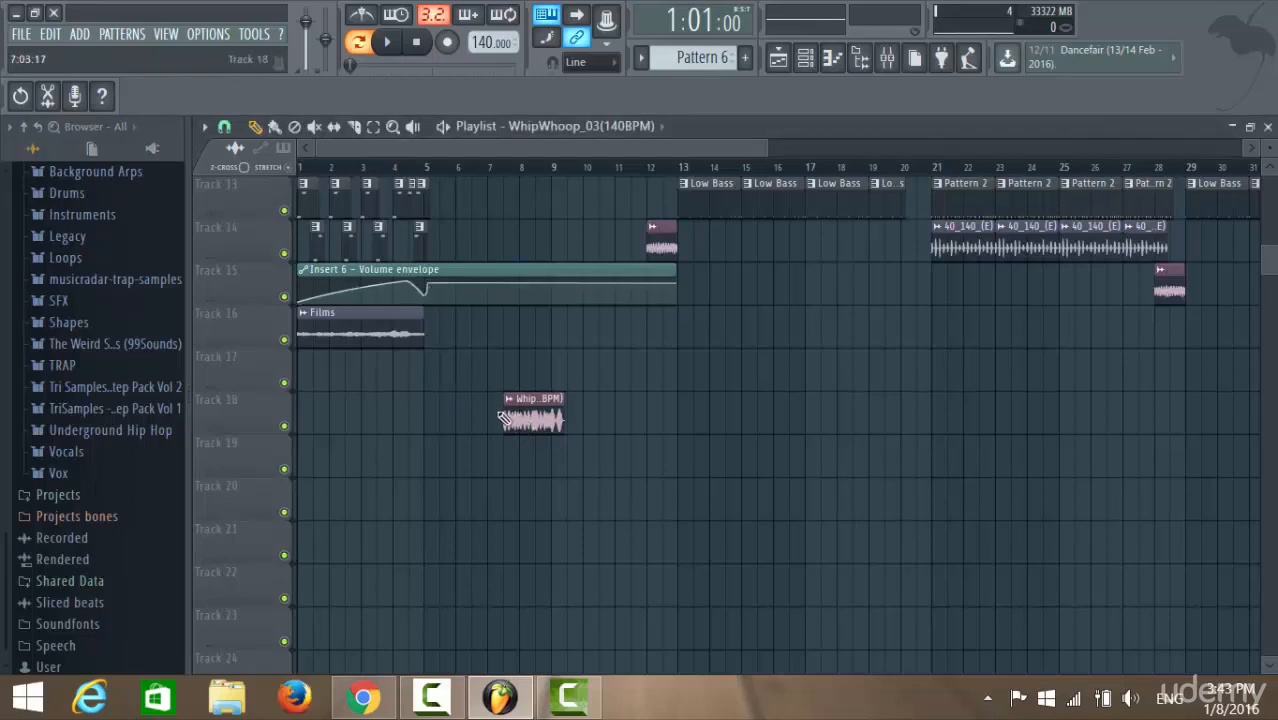
pyautogui.scroll(4, 650, 294)
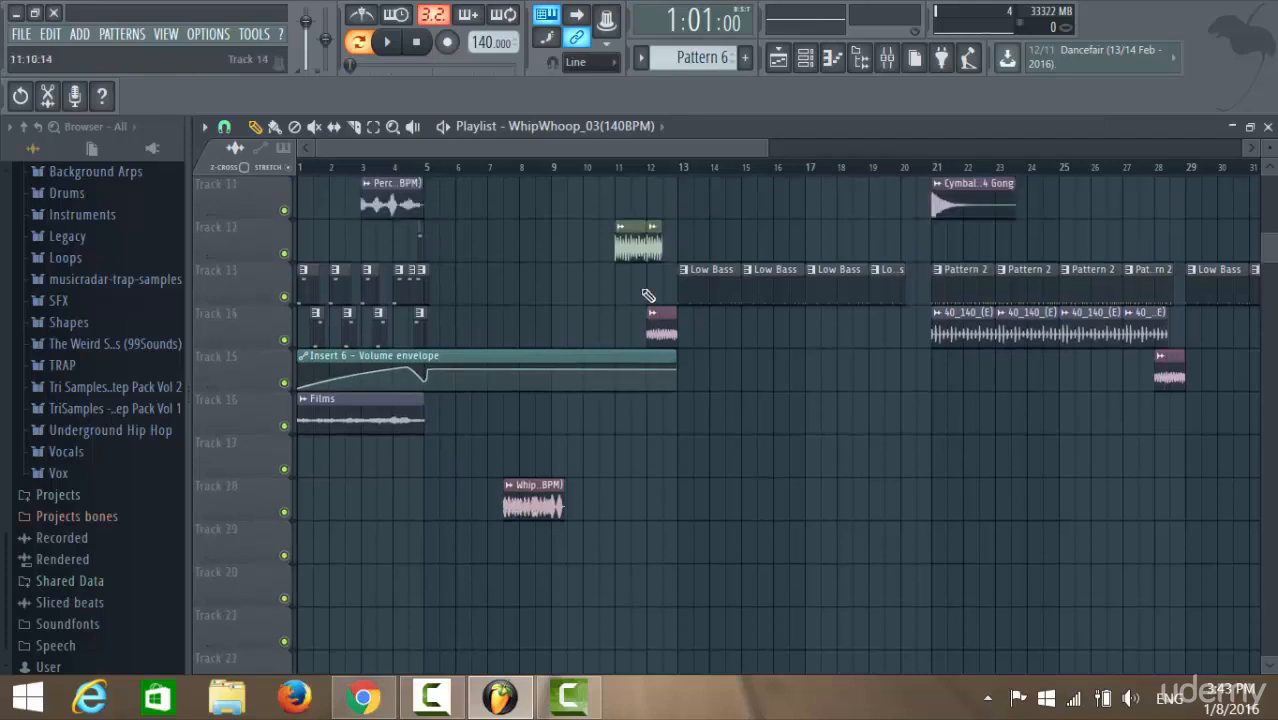
pyautogui.scroll(-4, 734, 545)
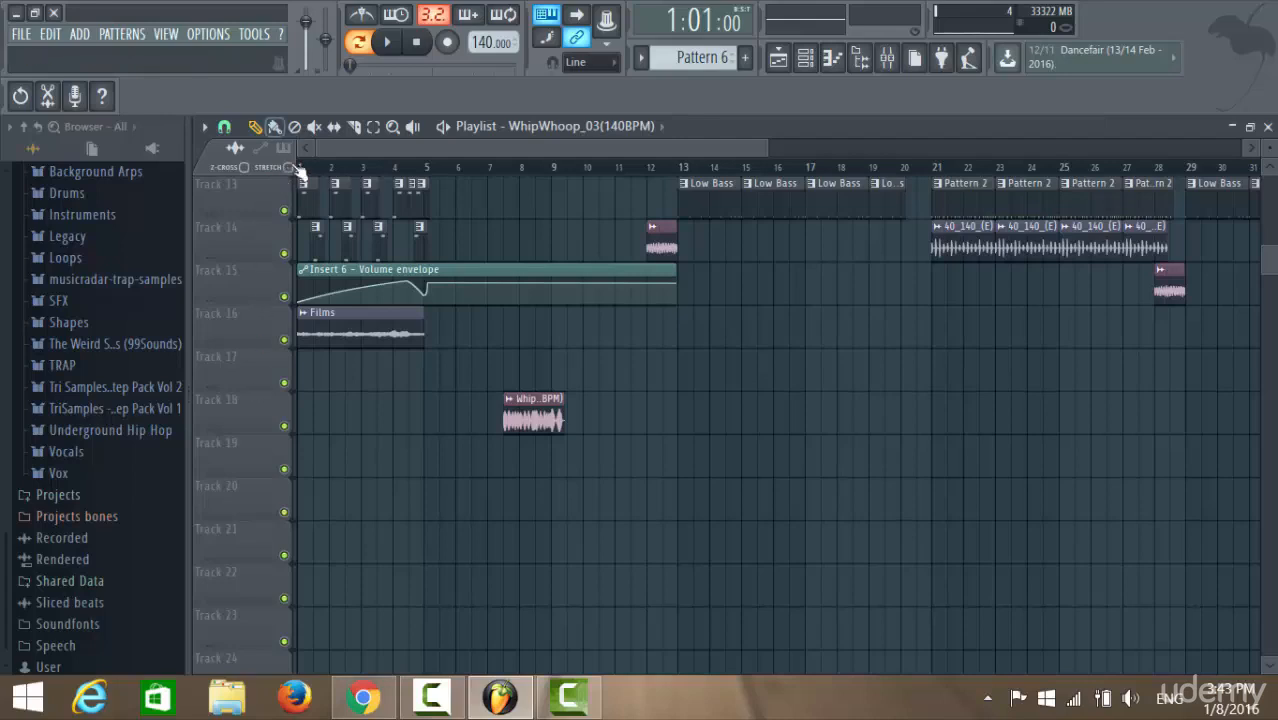
# - Trim the start of the Track 18 WhipWhoop_03 clip back to about bar 9 and open the playlist's snap options
pyautogui.moveTo(506, 410); pyautogui.dragTo(553, 450)
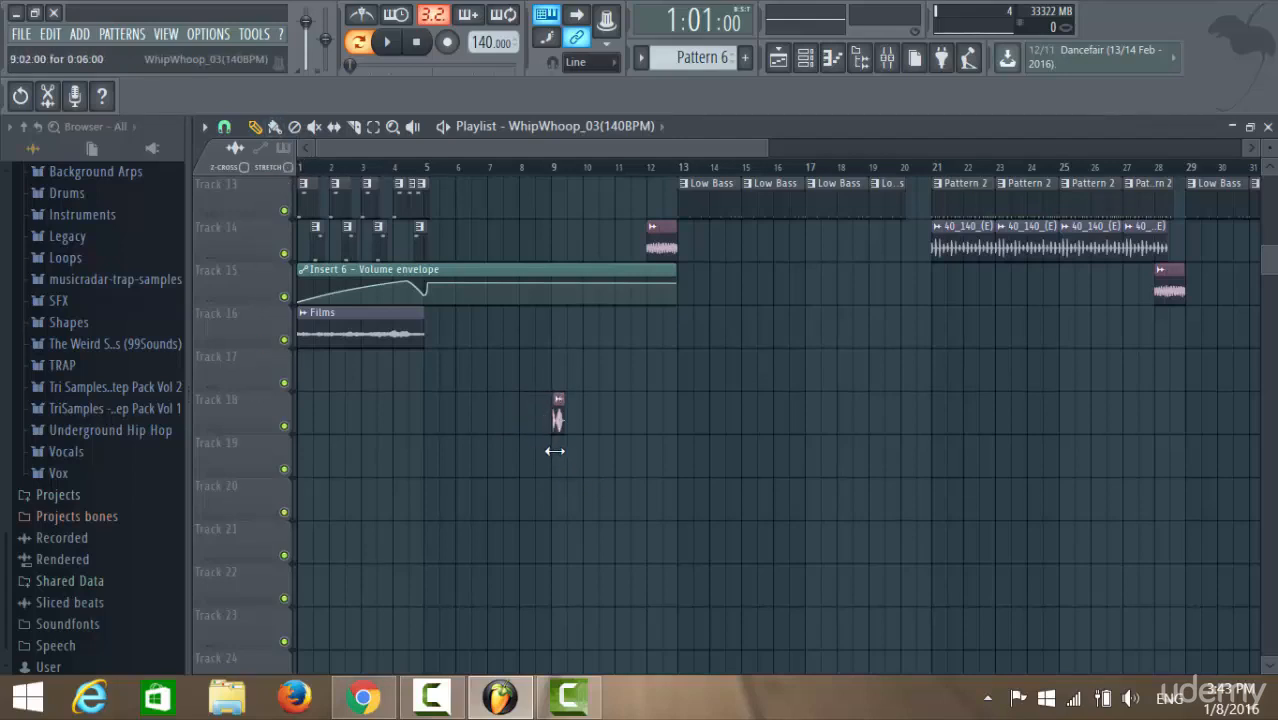
pyautogui.click(225, 128)
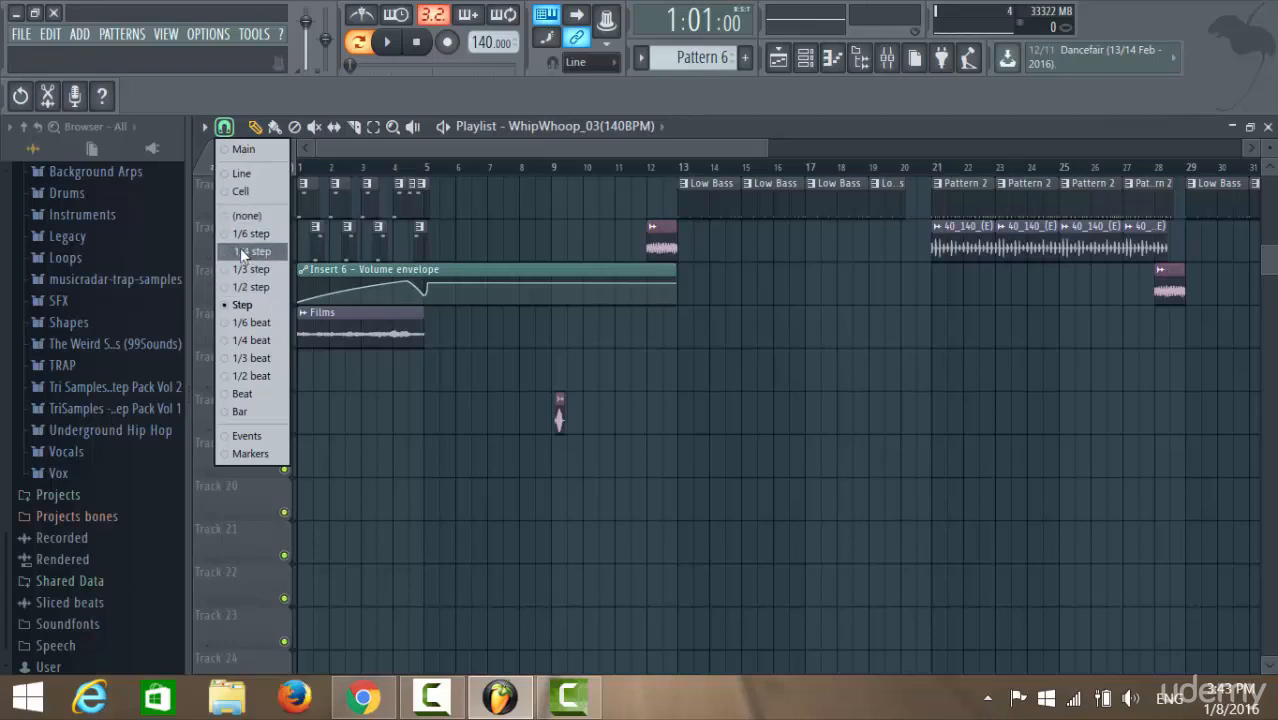
pyautogui.click(249, 215)
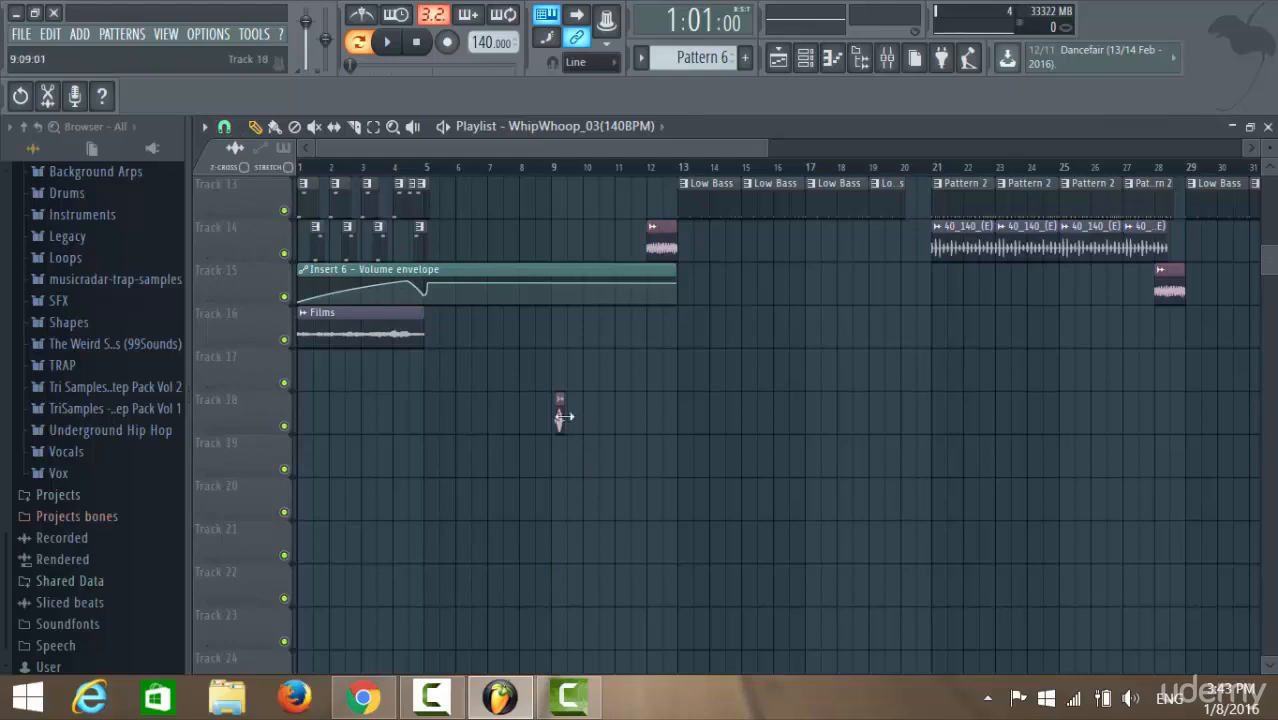
# - Examine how the pattern, percussion and cymbal clips are arranged across the playlist tracks, from the opening bars to the closing section
pyautogui.scroll(4, 565, 417)
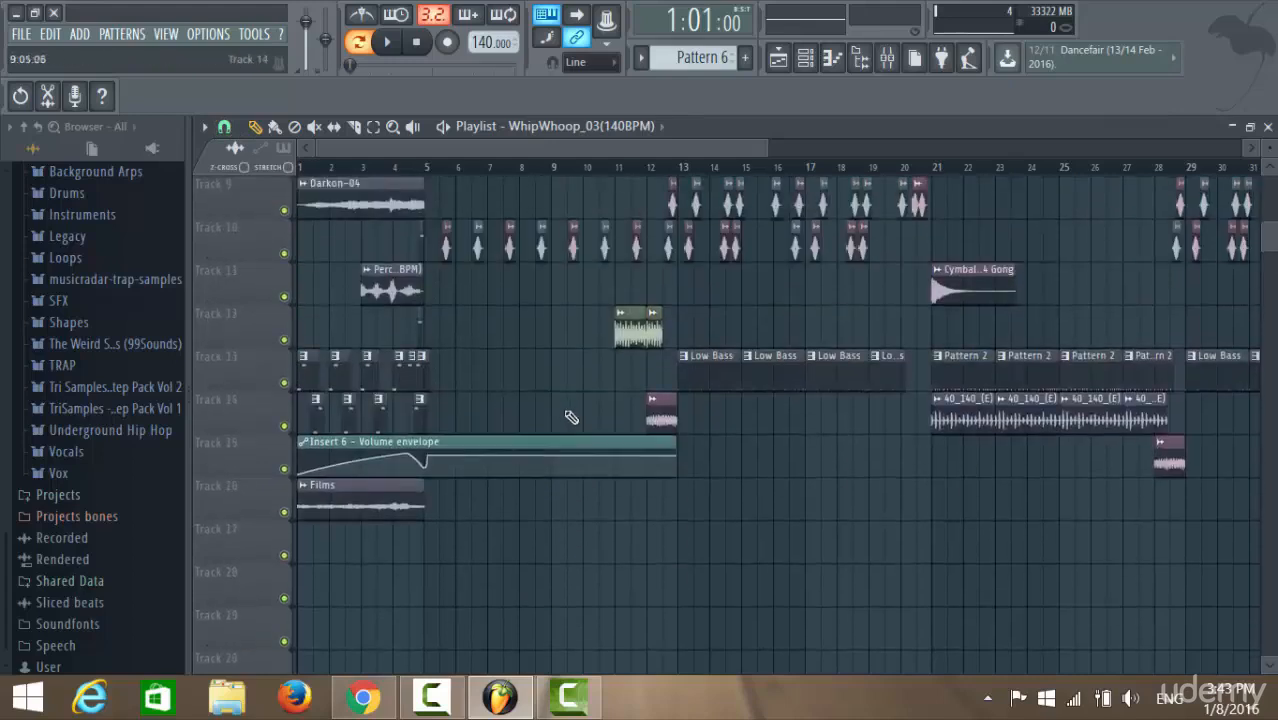
pyautogui.scroll(8, 565, 417)
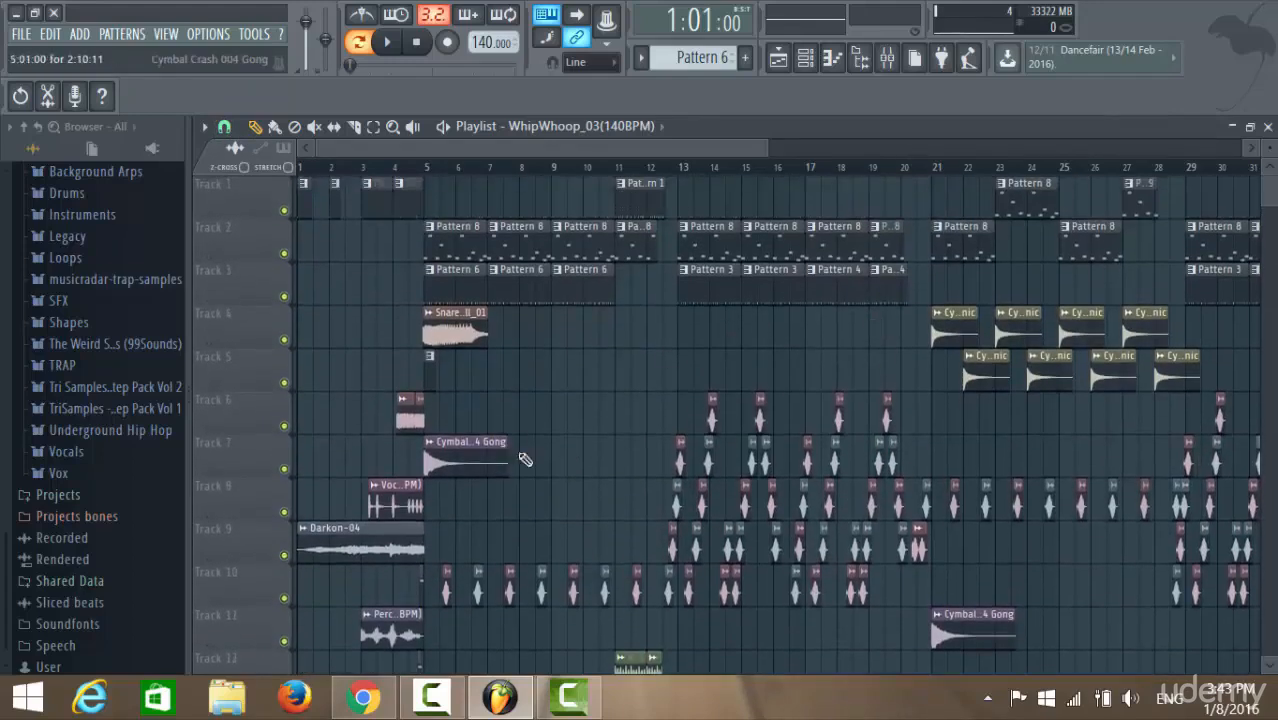
pyautogui.scroll(-6, 633, 348)
pyautogui.scroll(6, 633, 348)
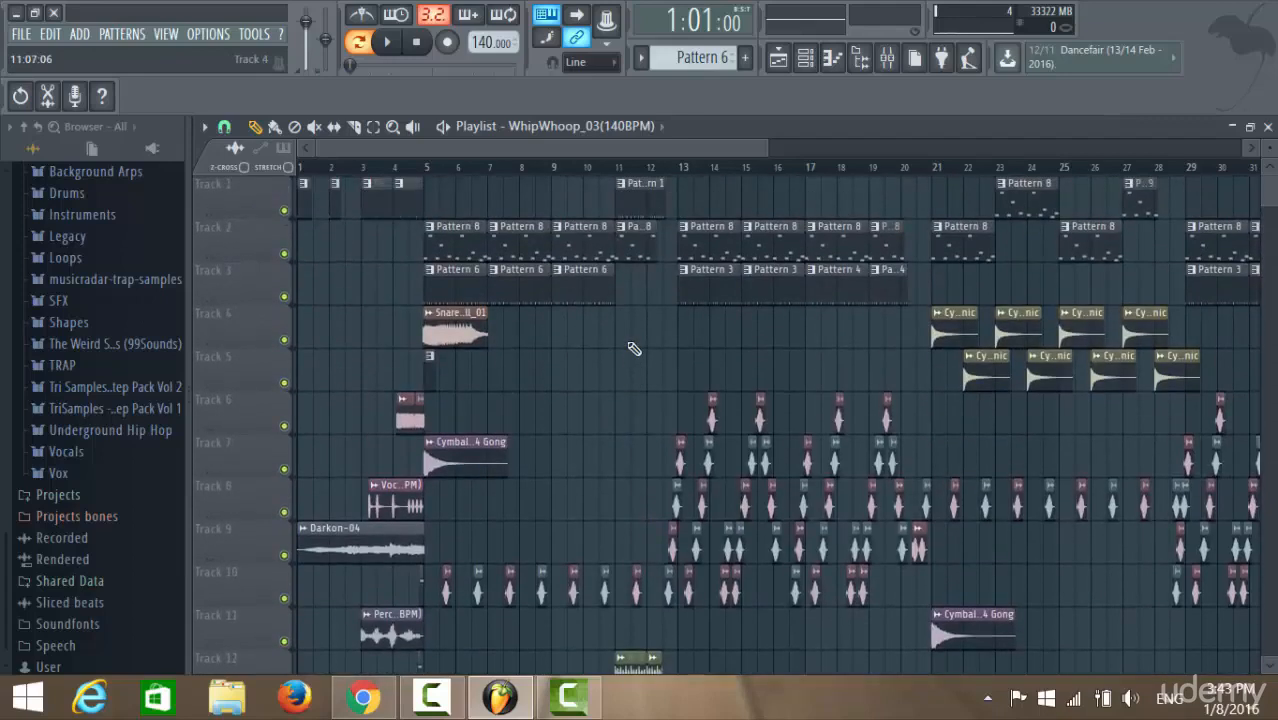
pyautogui.scroll(-7, 698, 271)
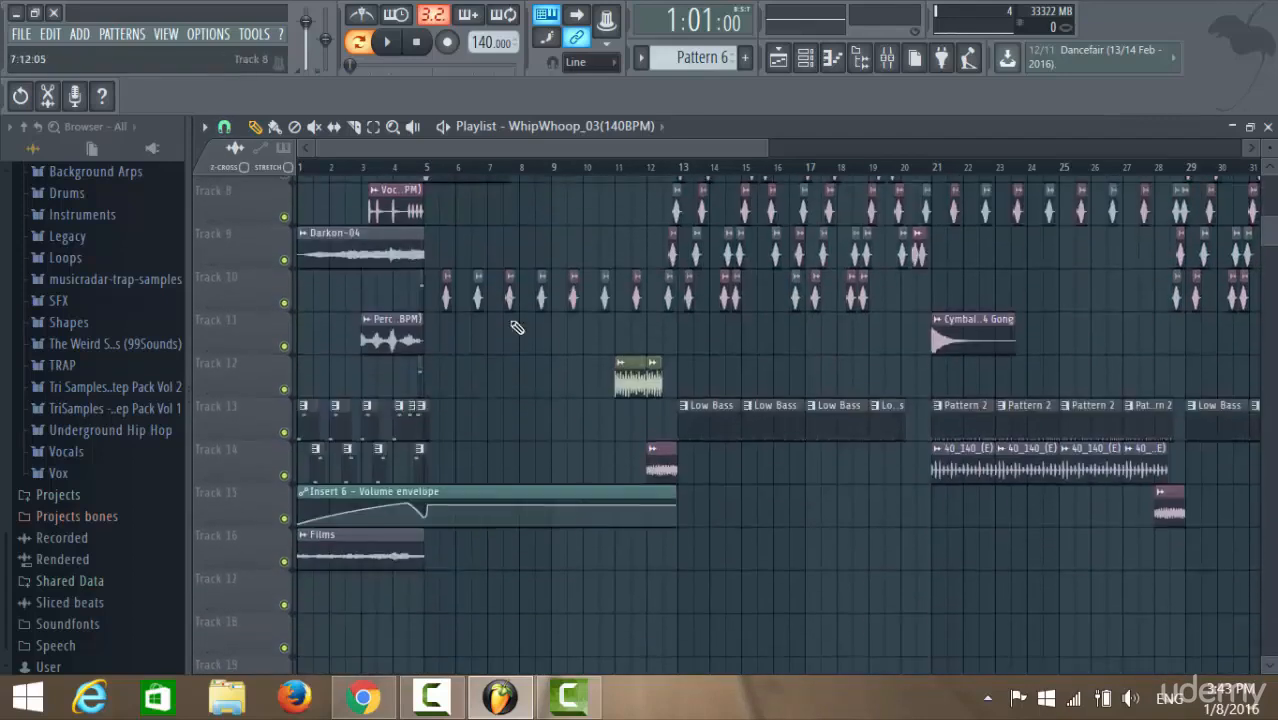
pyautogui.scroll(2, 750, 262)
pyautogui.scroll(3, 750, 262)
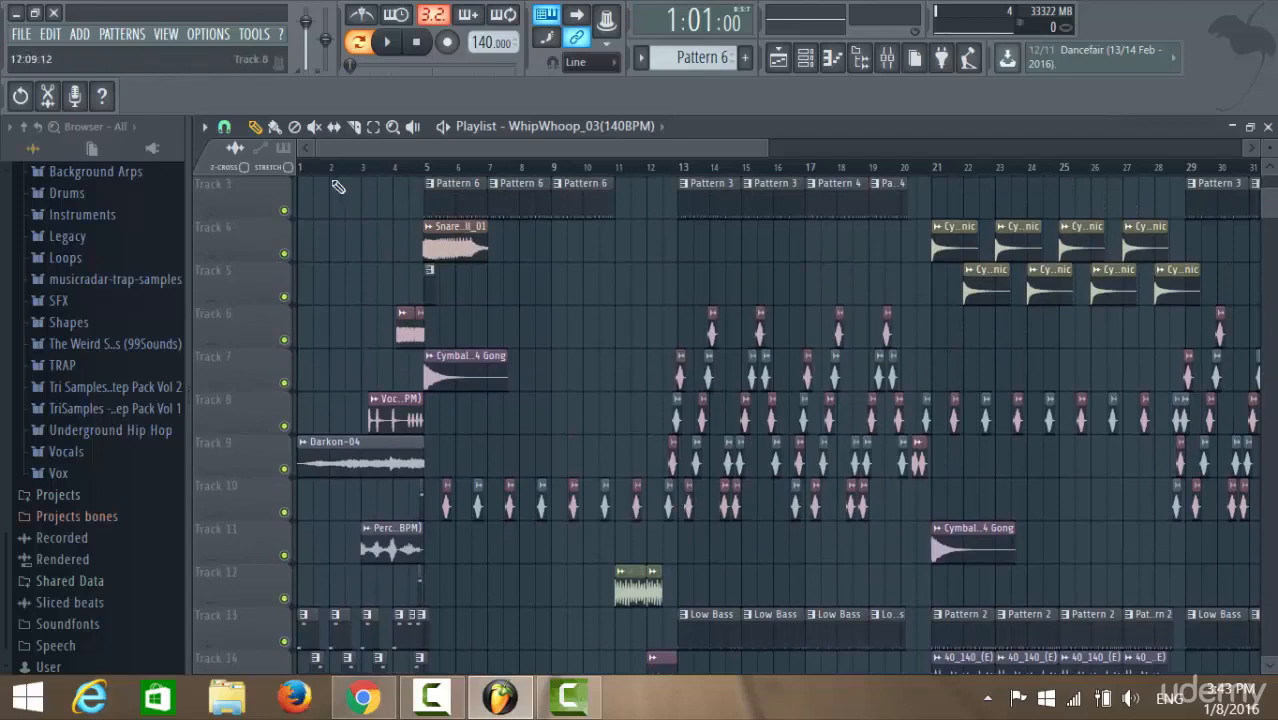
pyautogui.moveTo(463, 149); pyautogui.dragTo(753, 148)
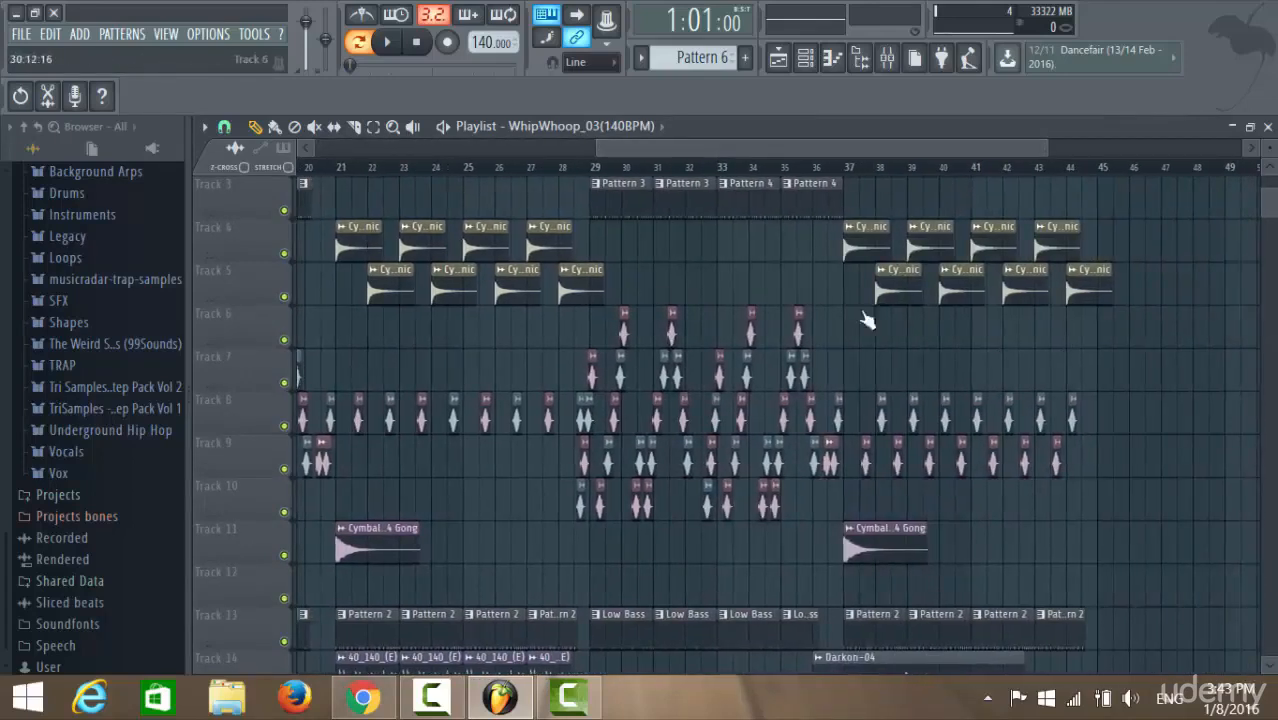
pyautogui.scroll(-5, 868, 320)
pyautogui.scroll(7, 773, 531)
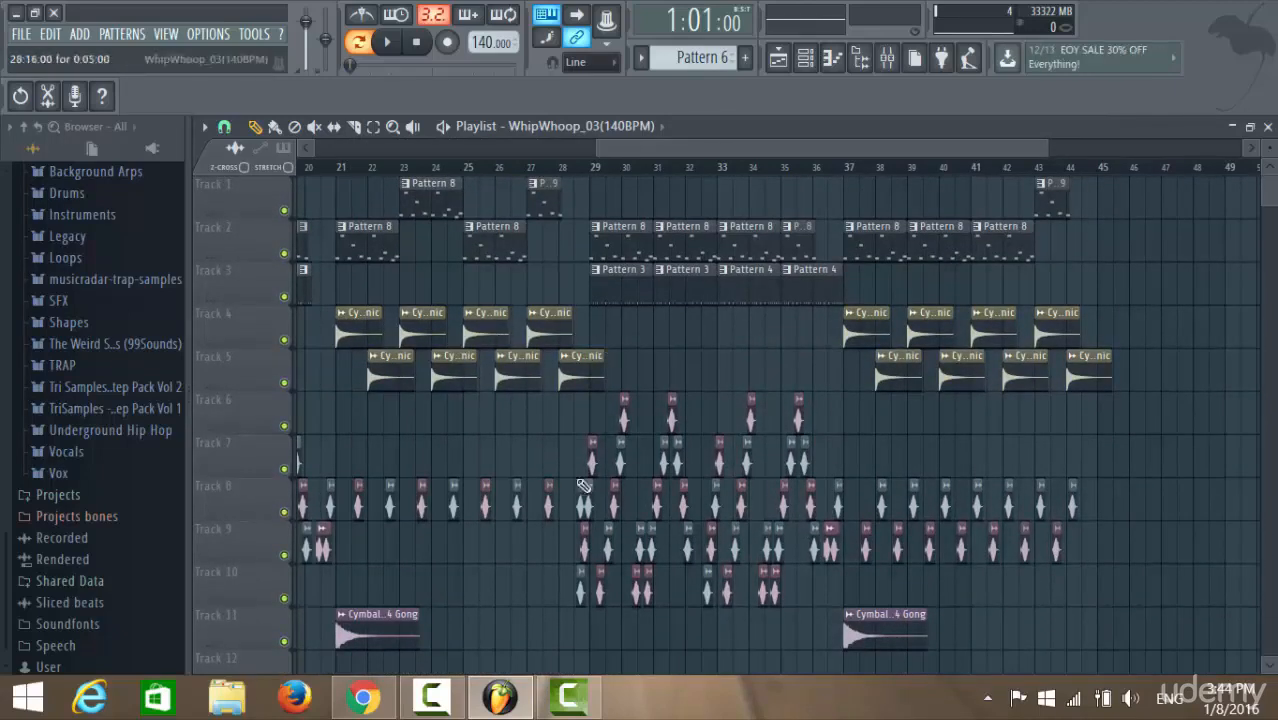
pyautogui.hscroll(-6, 498, 337)
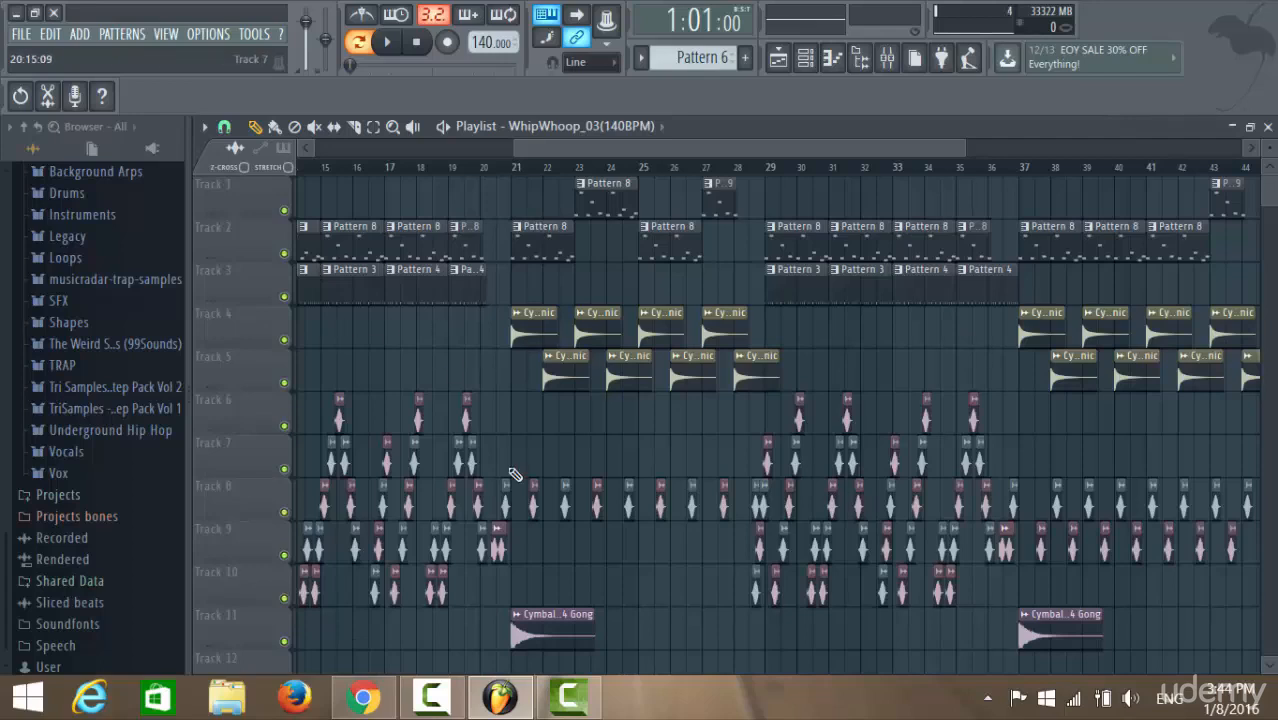
# - Lengthen the bar 21 Cymbal Crash 002 Electronic clip slightly, and shorten all cymbal clips on Tracks 4 and 5 together to about half a bar
pyautogui.click(541, 337)
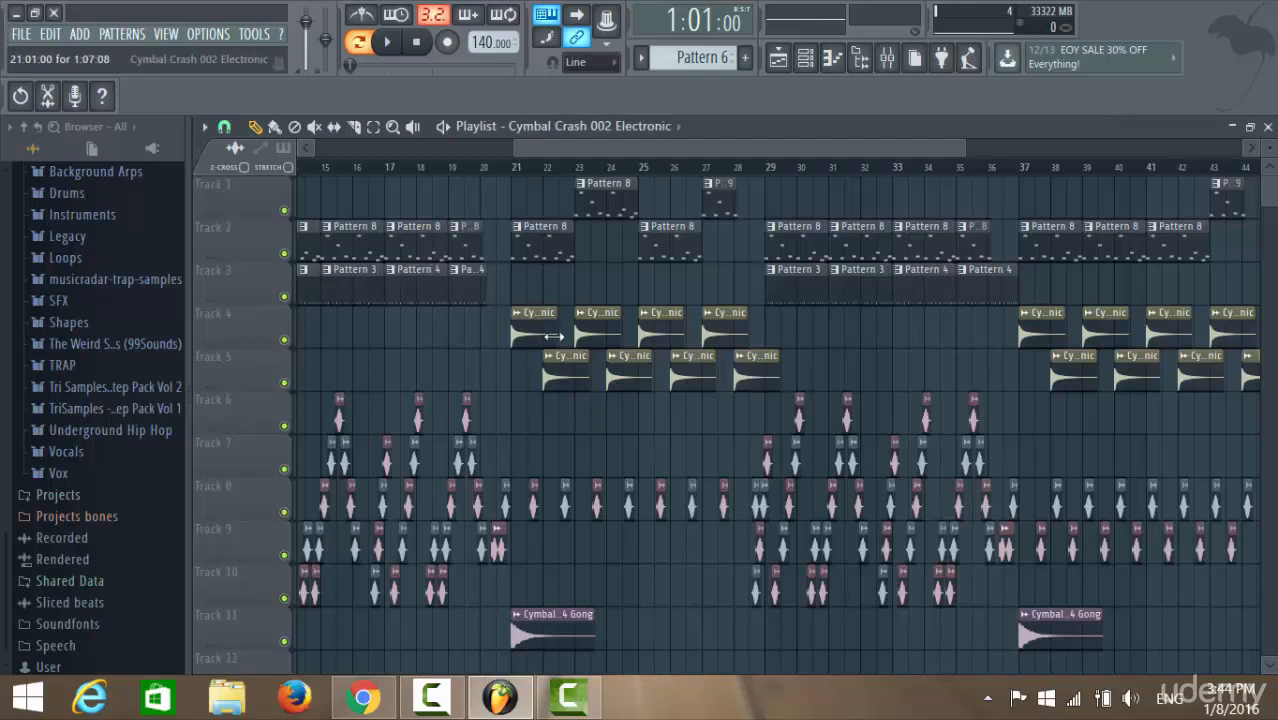
pyautogui.moveTo(550, 340); pyautogui.dragTo(550, 390)
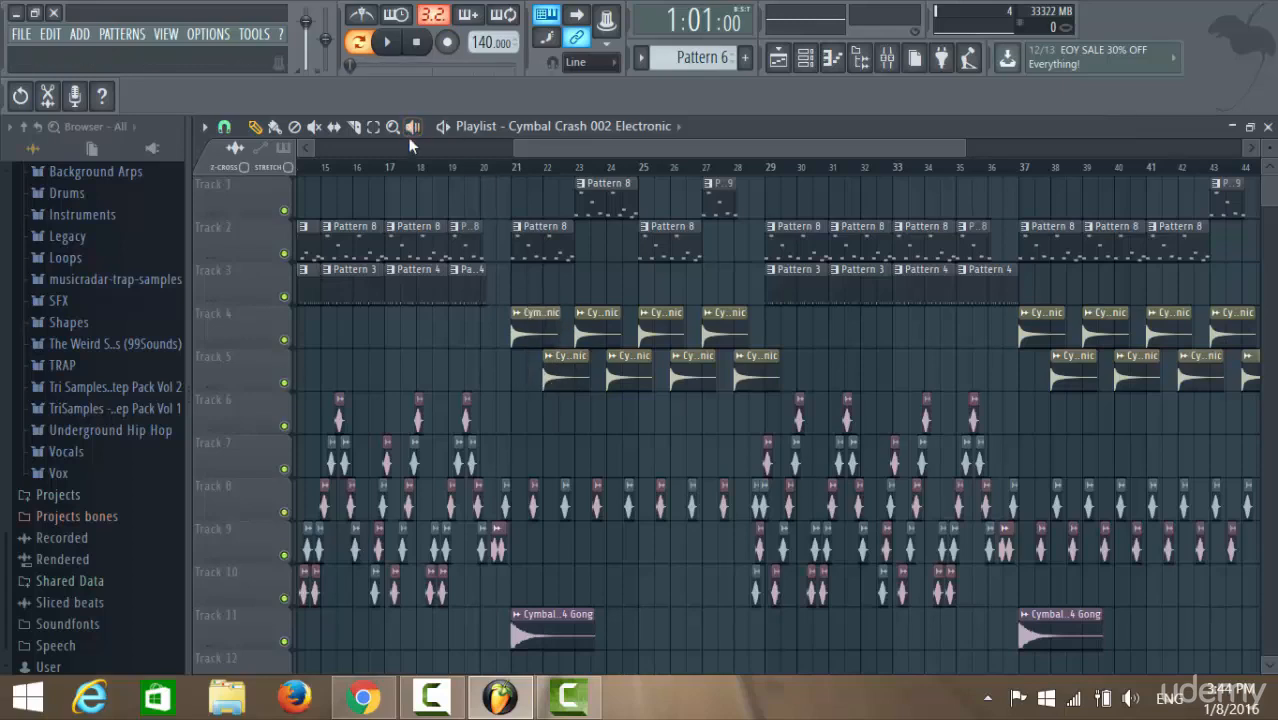
pyautogui.click(373, 126)
pyautogui.moveTo(480, 325)
pyautogui.mouseDown()
pyautogui.moveTo(653, 388)
pyautogui.moveTo(1262, 390)
pyautogui.moveTo(1197, 390)
pyautogui.mouseUp()
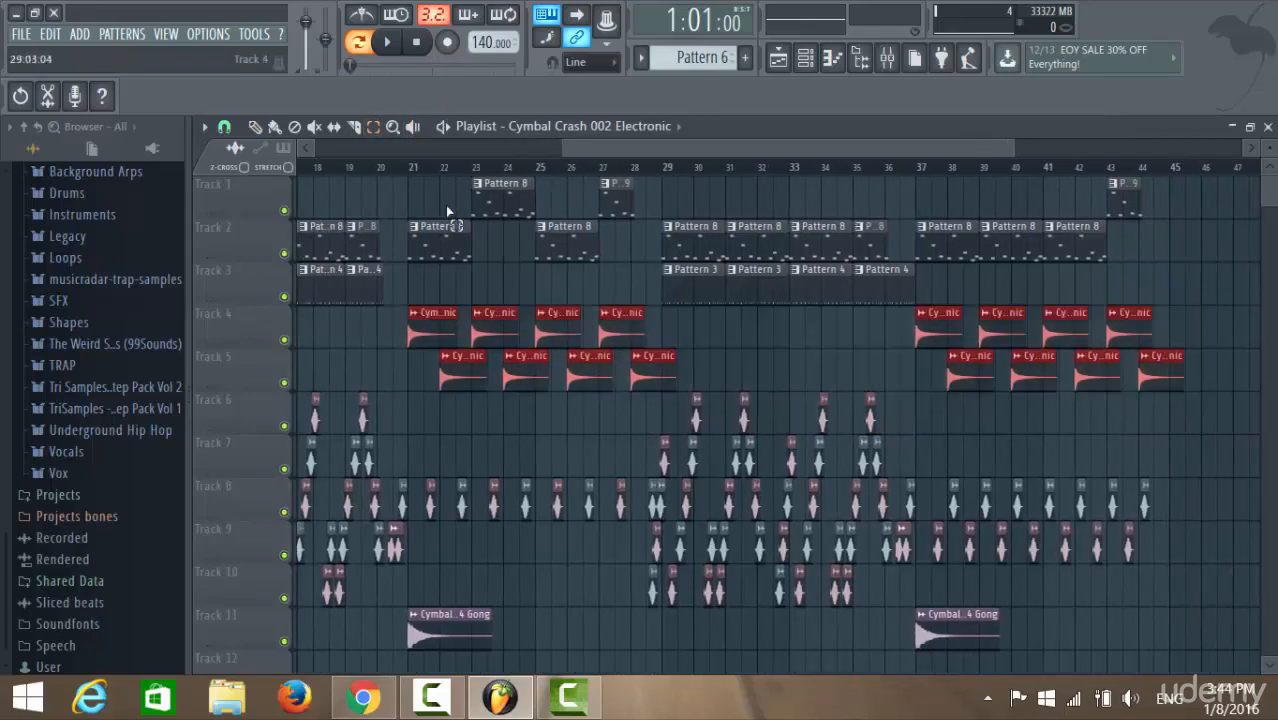
pyautogui.click(258, 130)
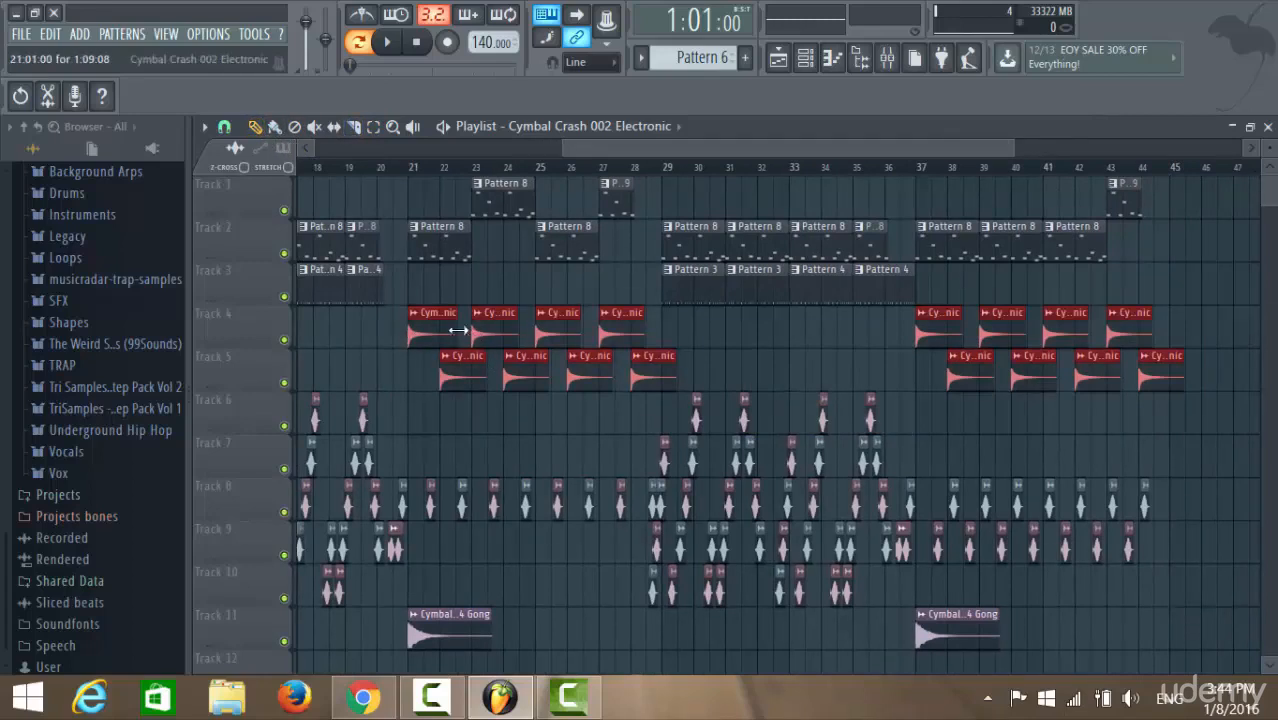
pyautogui.moveTo(462, 333); pyautogui.dragTo(428, 369)
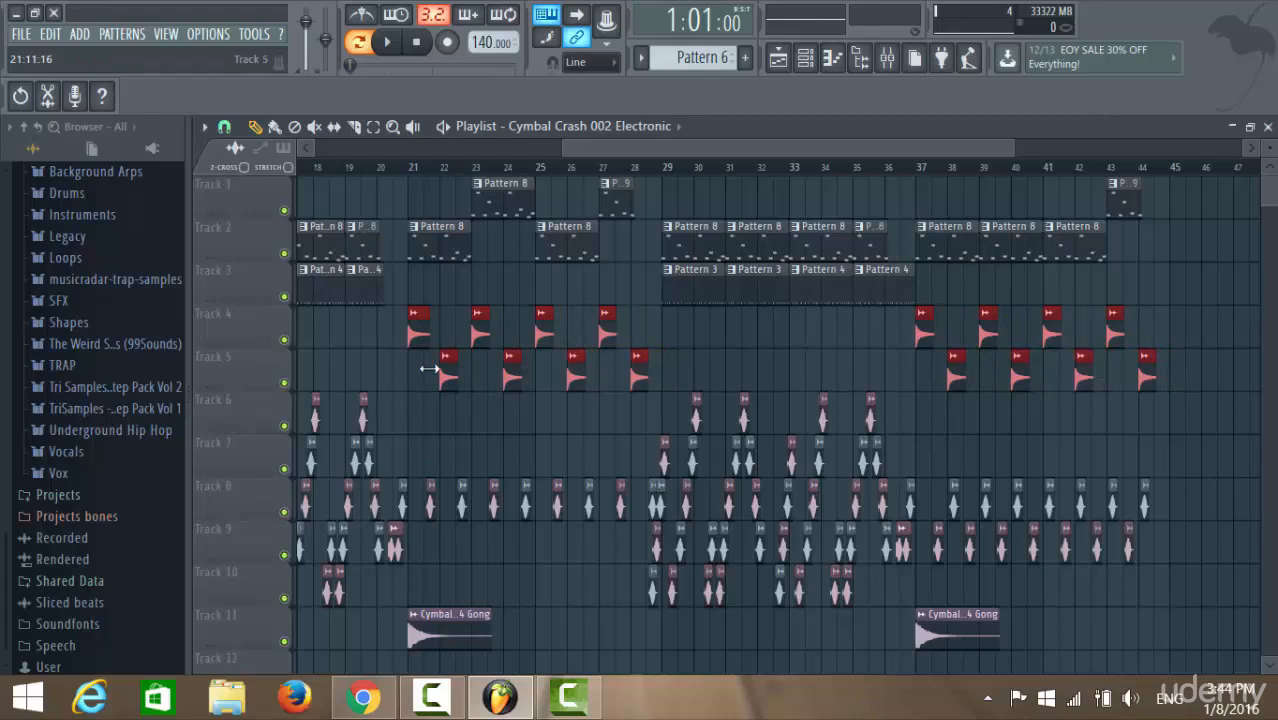
pyautogui.moveTo(428, 369); pyautogui.dragTo(432, 375)
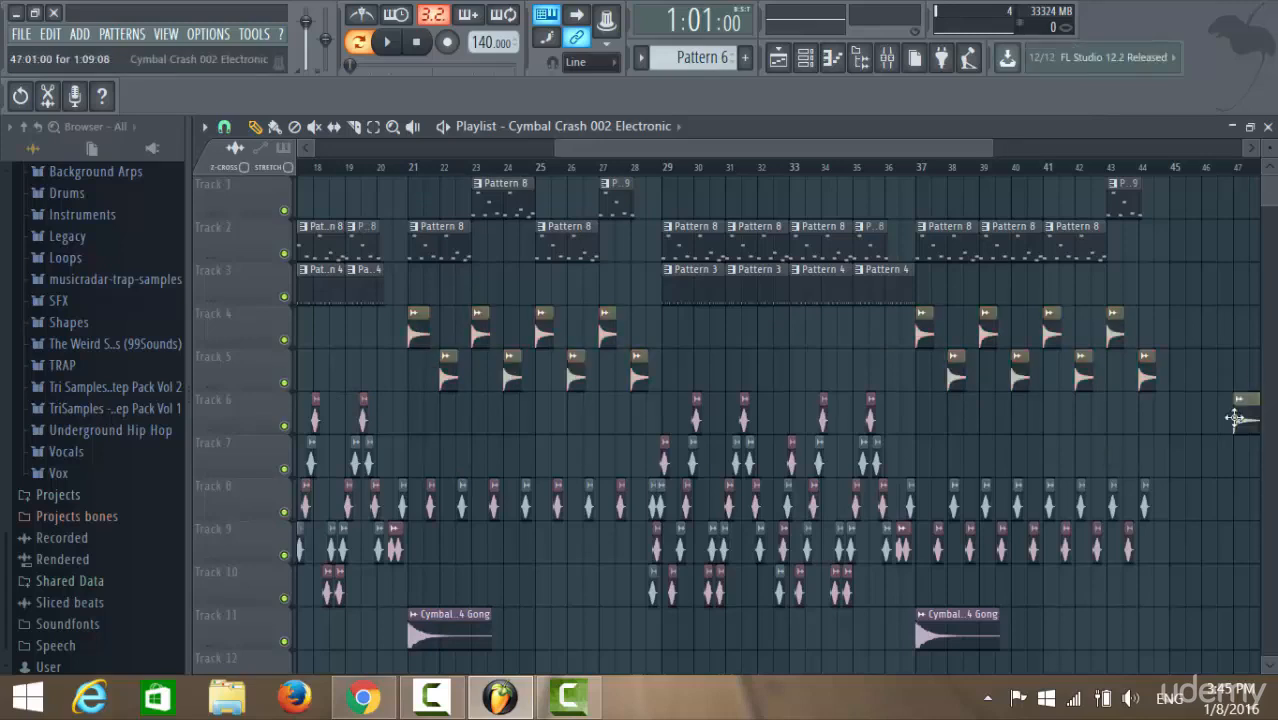
# - Shorten both Cymbal Crash 004 Gong clips on Track 11, at bars 21 and 37, to a length of about 1:03:11
pyautogui.scroll(-3, 1235, 400)
pyautogui.scroll(-6, 1237, 397)
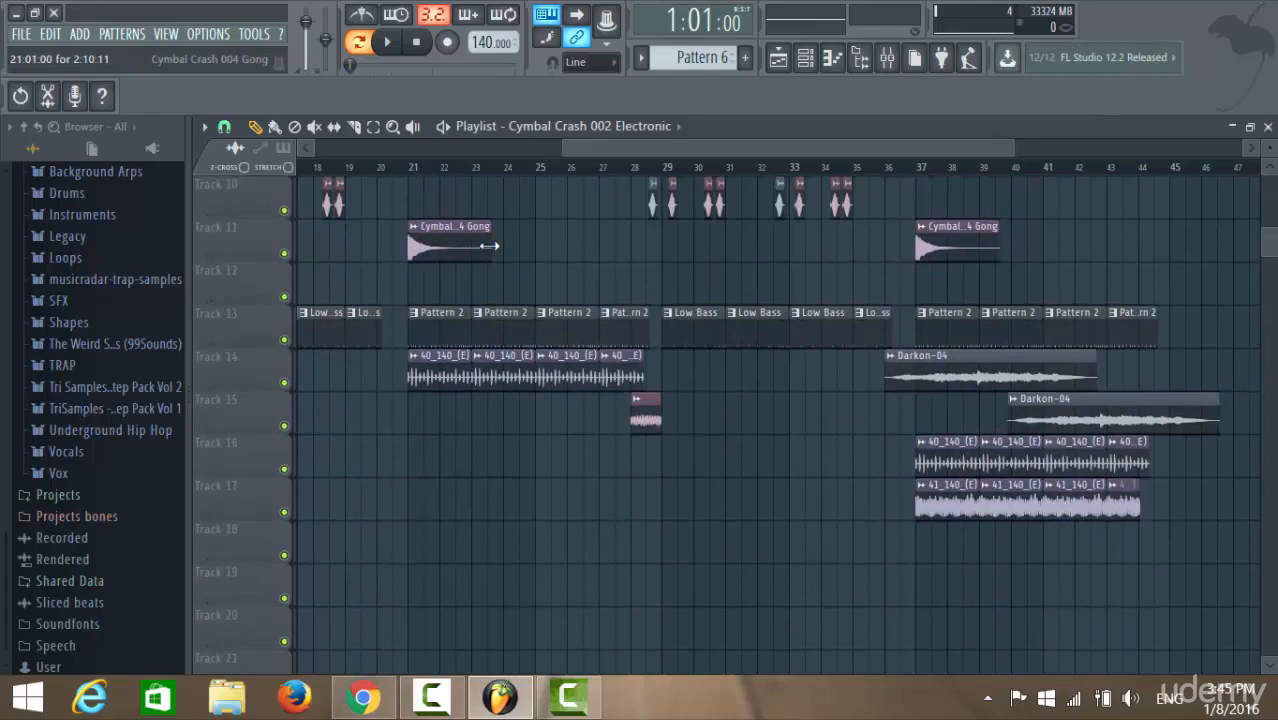
pyautogui.moveTo(489, 245); pyautogui.dragTo(446, 292)
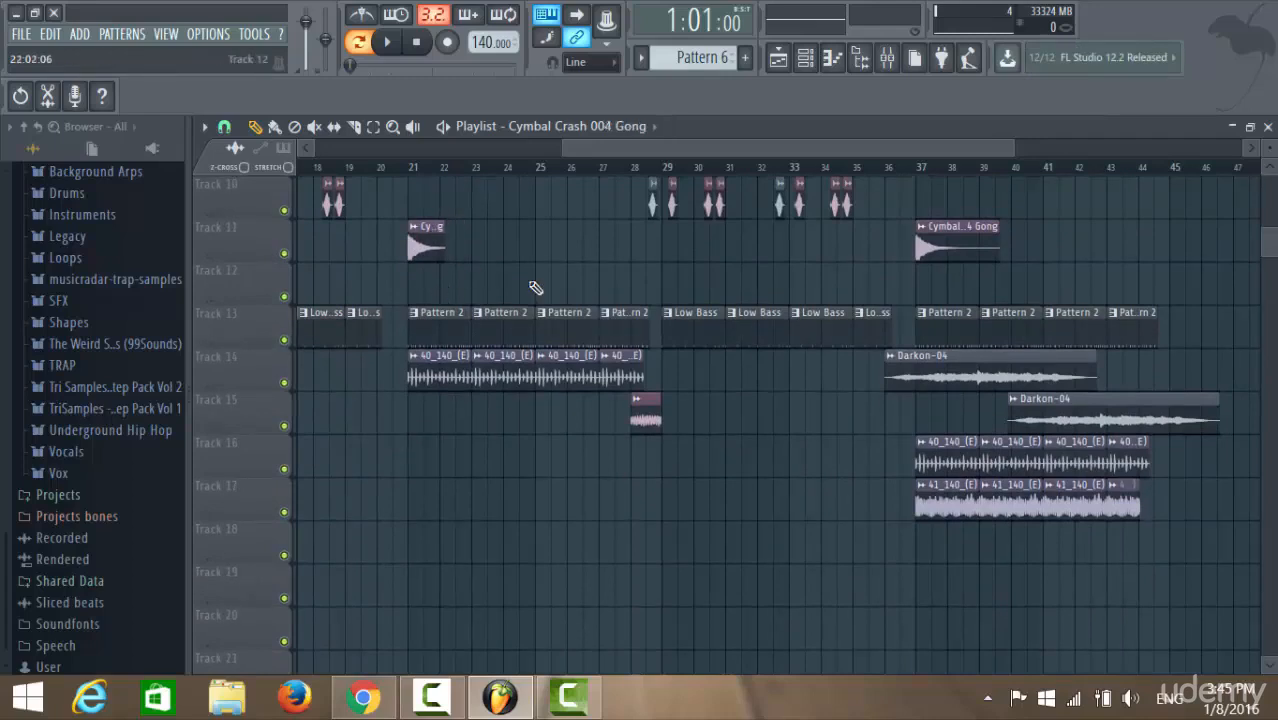
pyautogui.moveTo(999, 247); pyautogui.dragTo(954, 298)
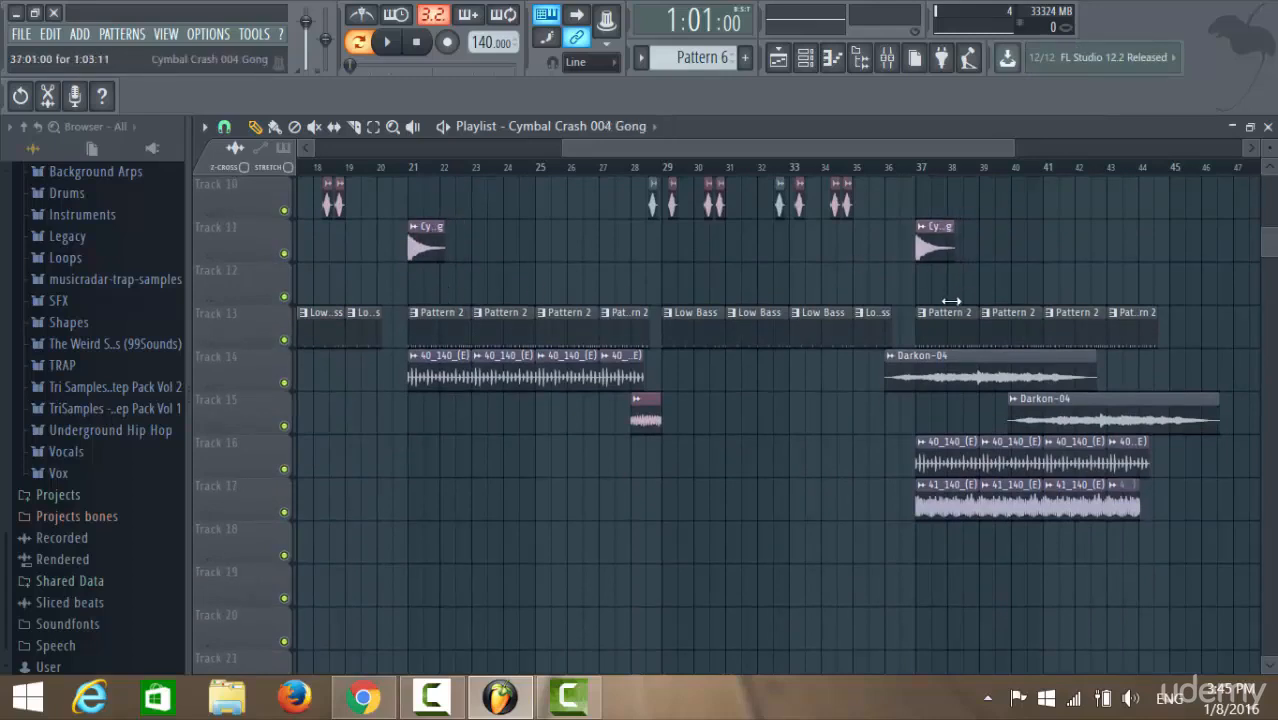
# - Review the playlist tracks from the closing section back to the opening bars
pyautogui.scroll(3, 655, 373)
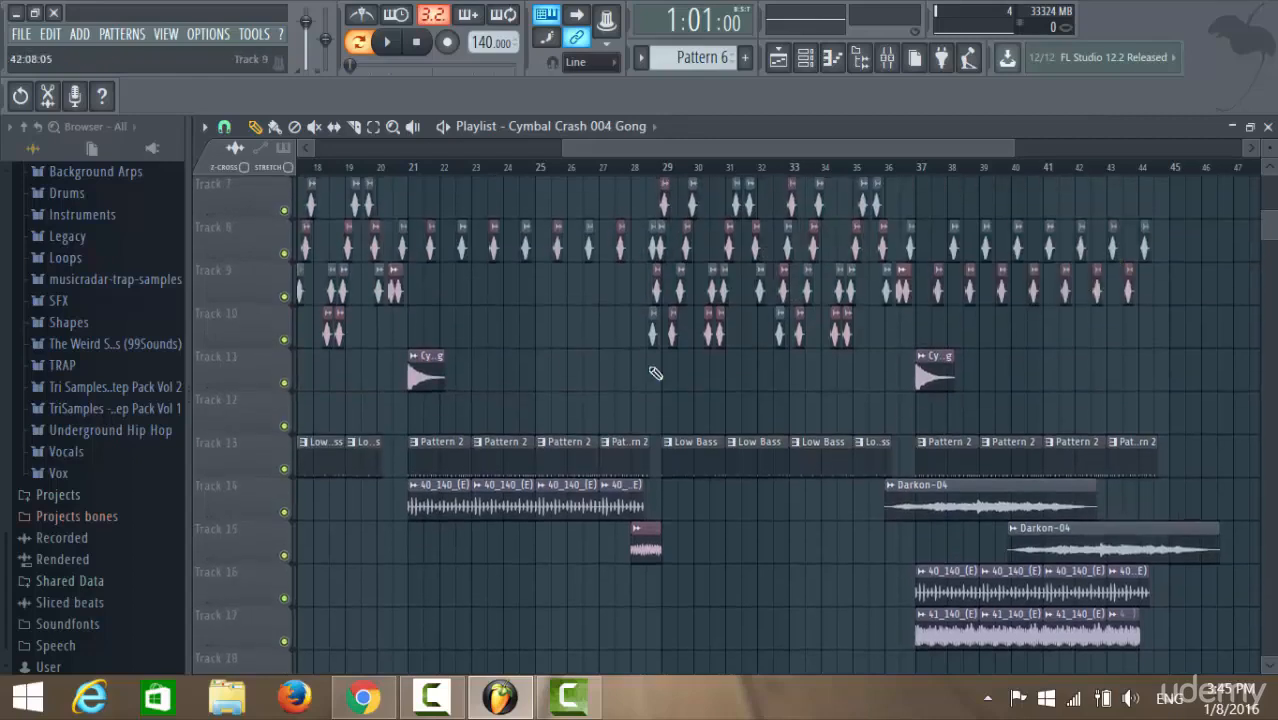
pyautogui.scroll(6, 1244, 397)
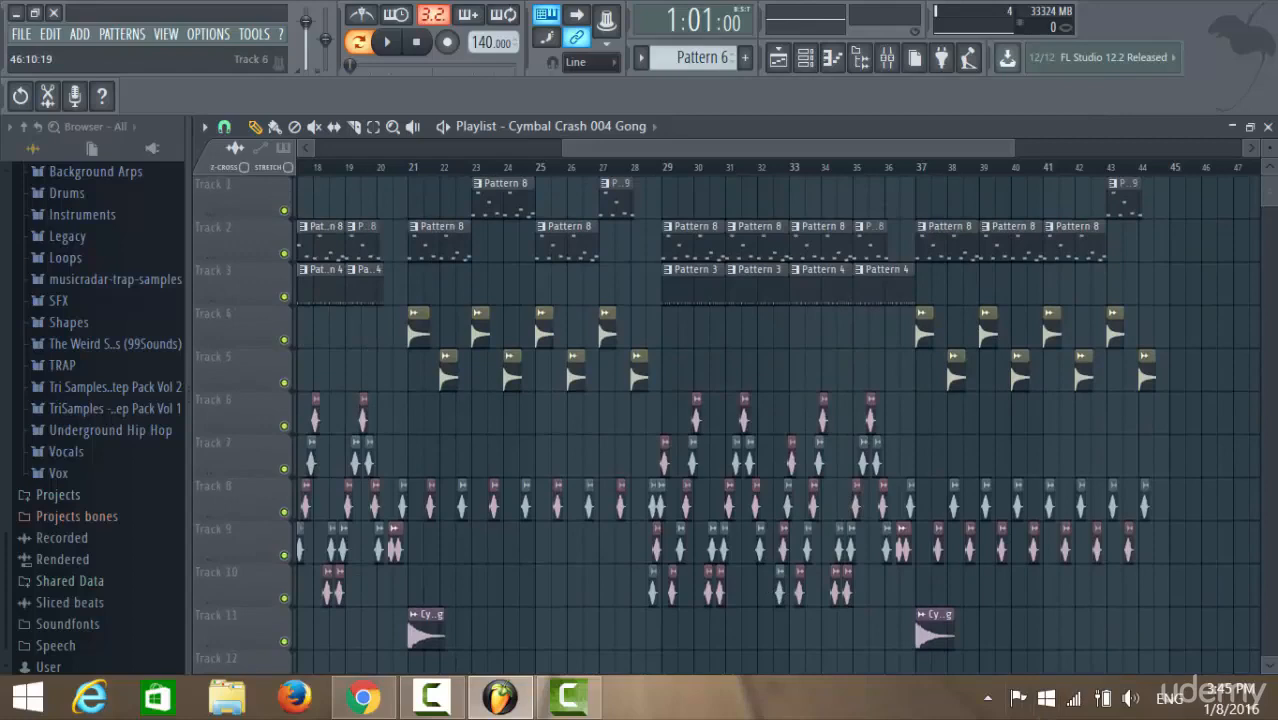
pyautogui.scroll(-6, 1245, 265)
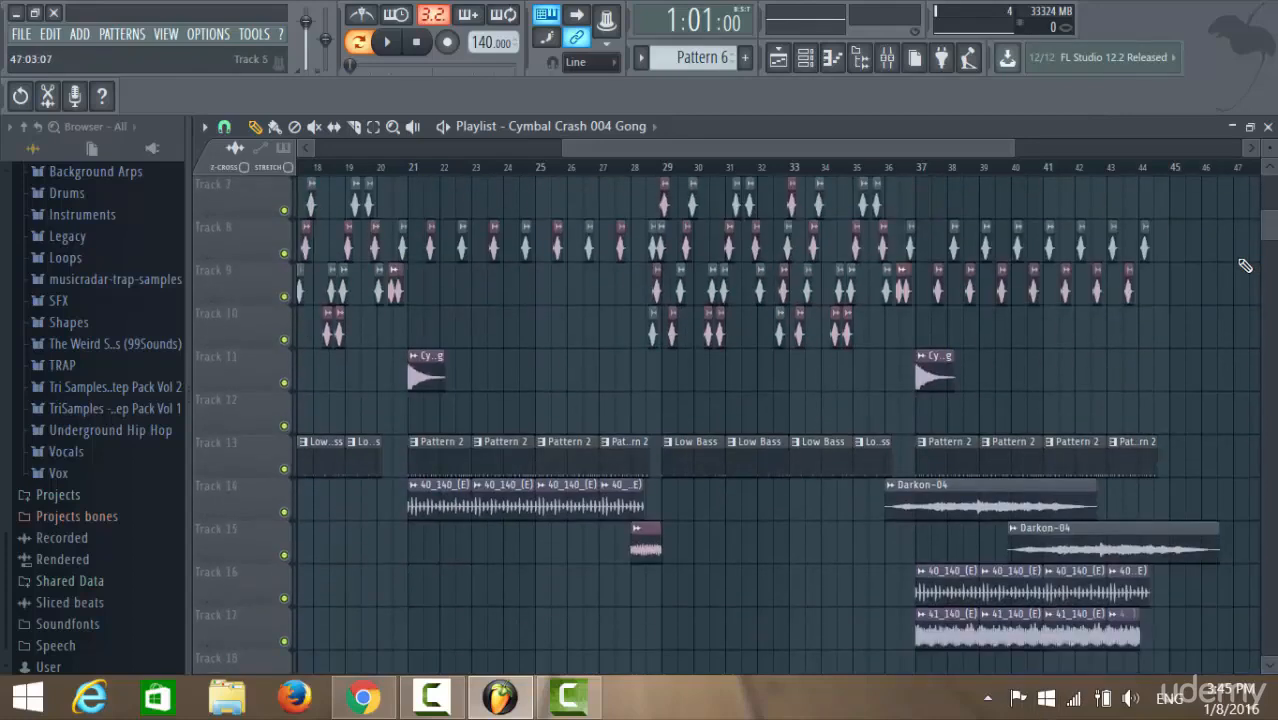
pyautogui.scroll(6, 1245, 265)
pyautogui.moveTo(774, 150); pyautogui.dragTo(503, 207)
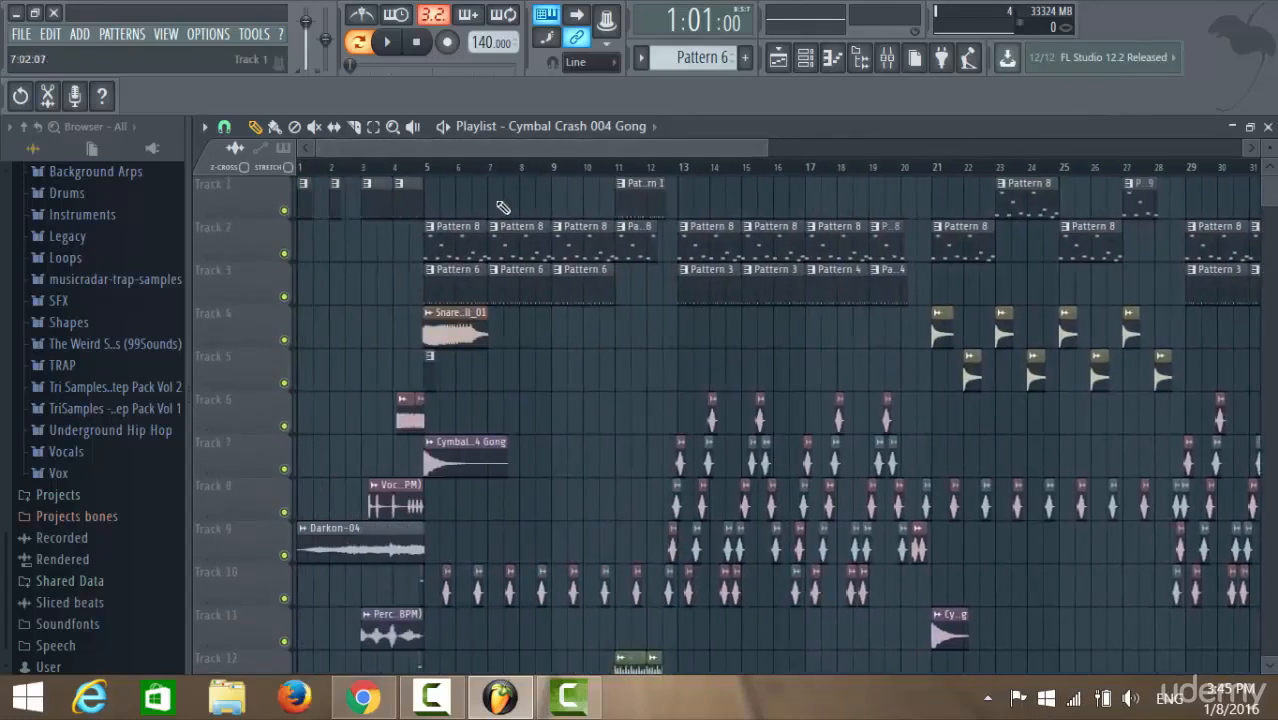
pyautogui.scroll(-3, 637, 313)
pyautogui.scroll(8, 609, 318)
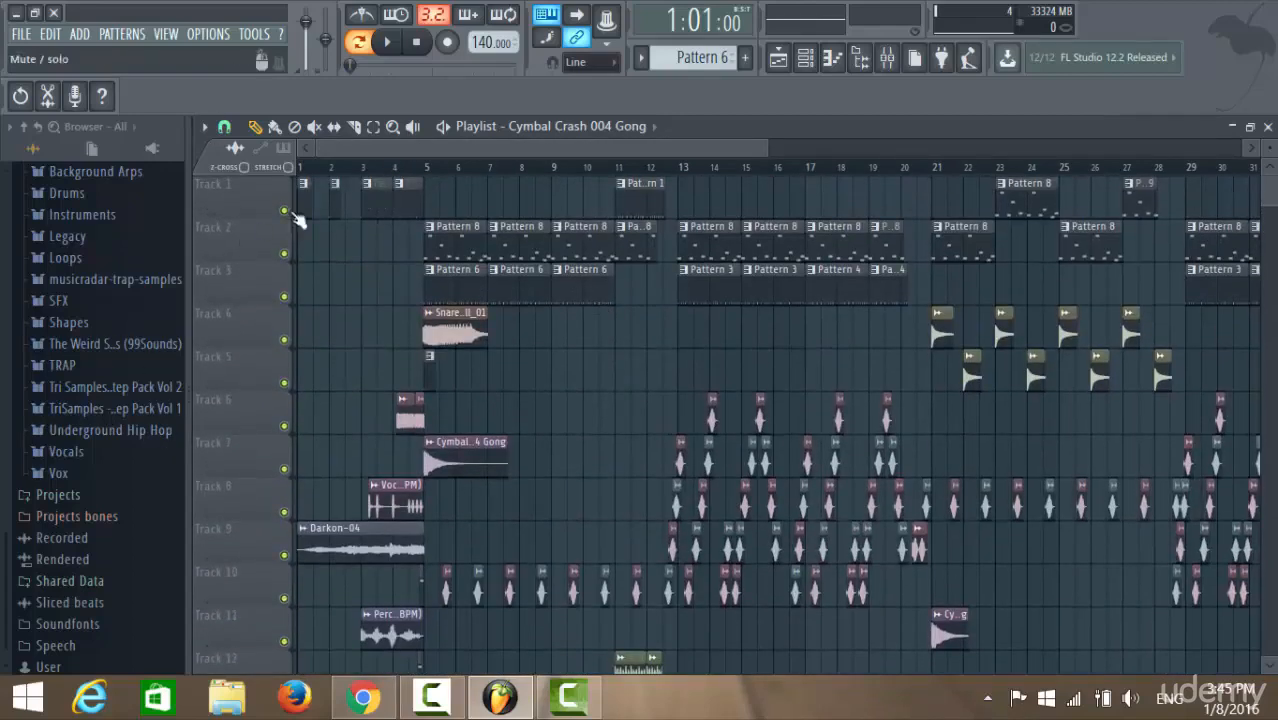
# - Inspect the Kick_05 notes of the Pattern 11 clip in the piano roll and channel rack, and return to the playlist
pyautogui.doubleClick(380, 206)
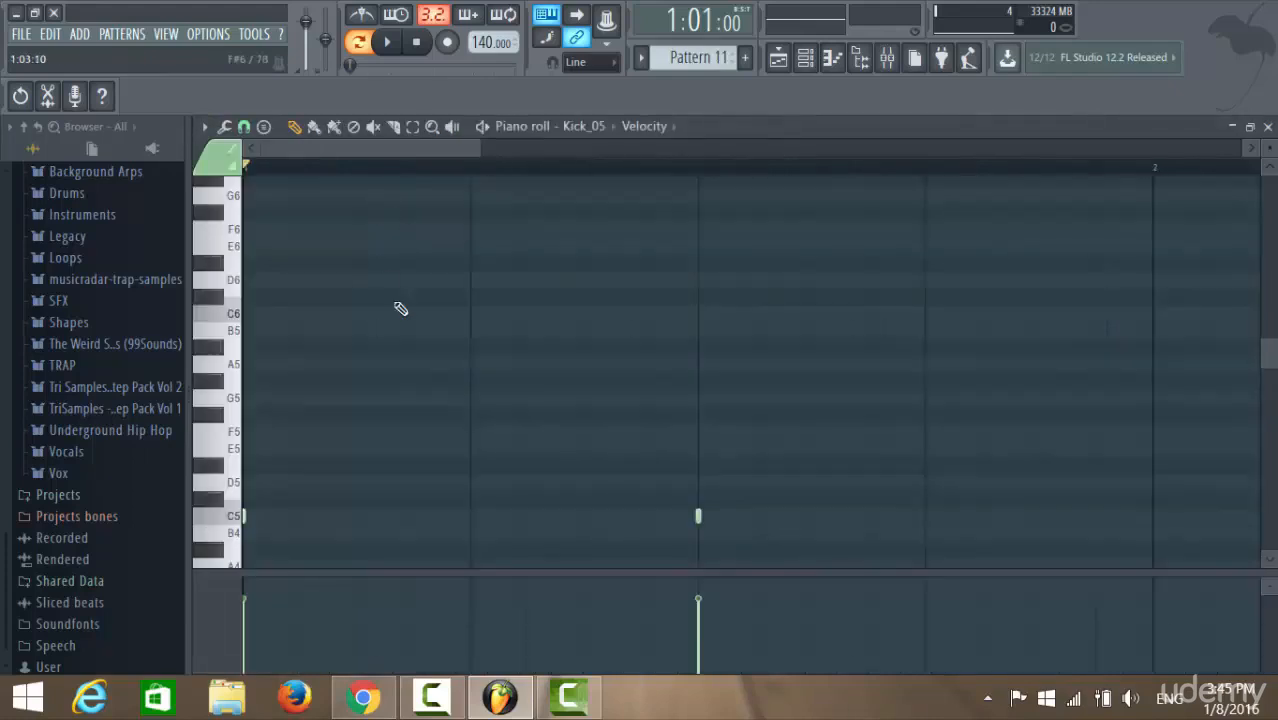
pyautogui.click(803, 58)
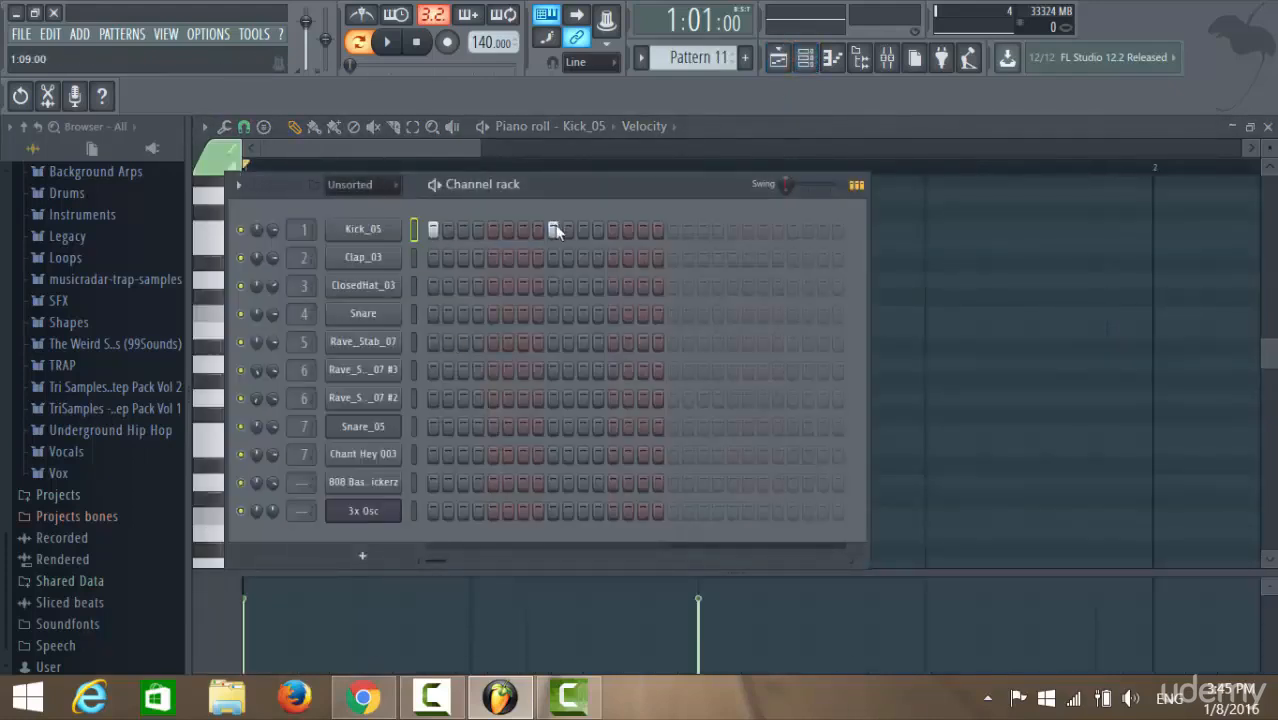
pyautogui.click(778, 58)
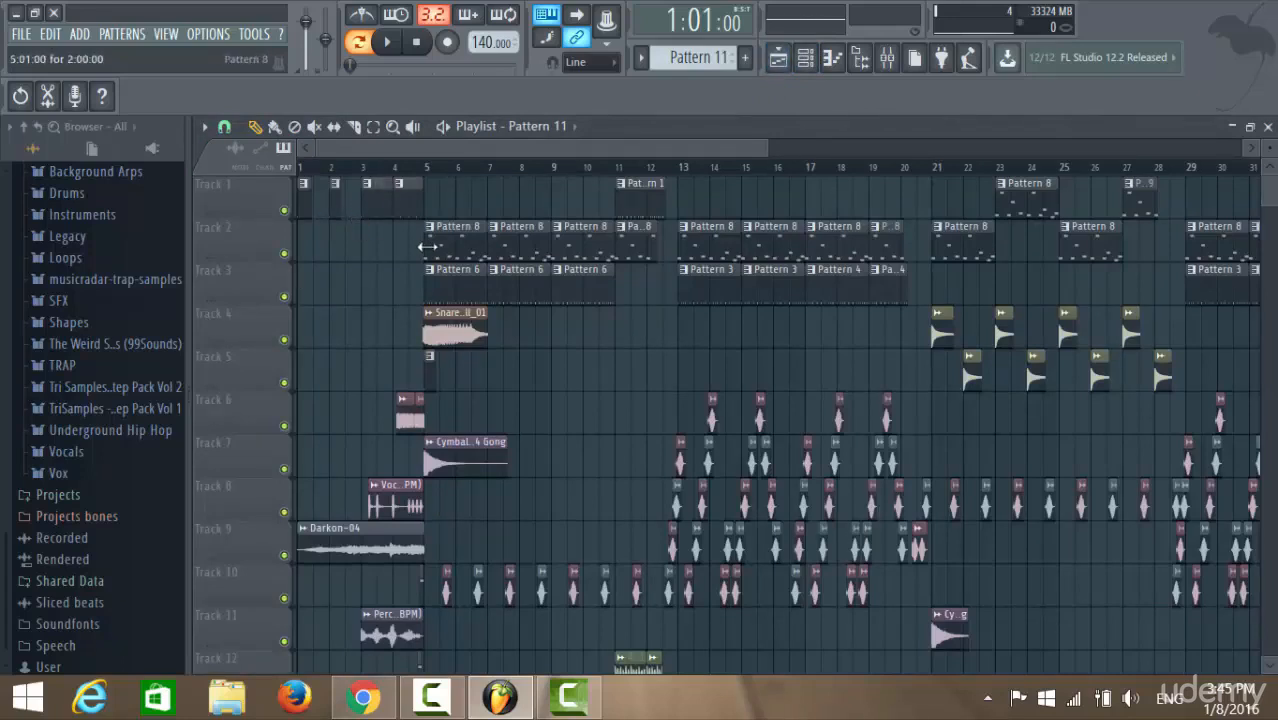
# - Try placing and shortening a Pattern 11 clip on Track 3 at bar 2, and delete the trial clips
pyautogui.scroll(5, 396, 286)
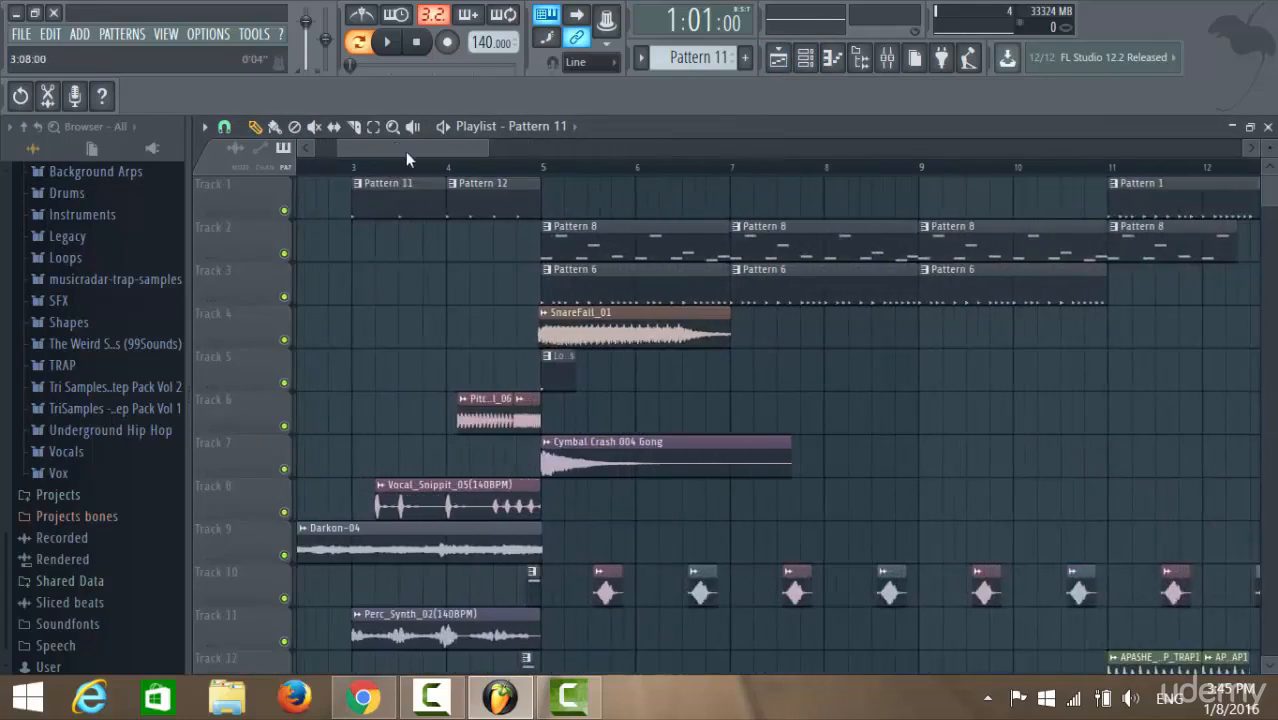
pyautogui.scroll(2, 361, 254)
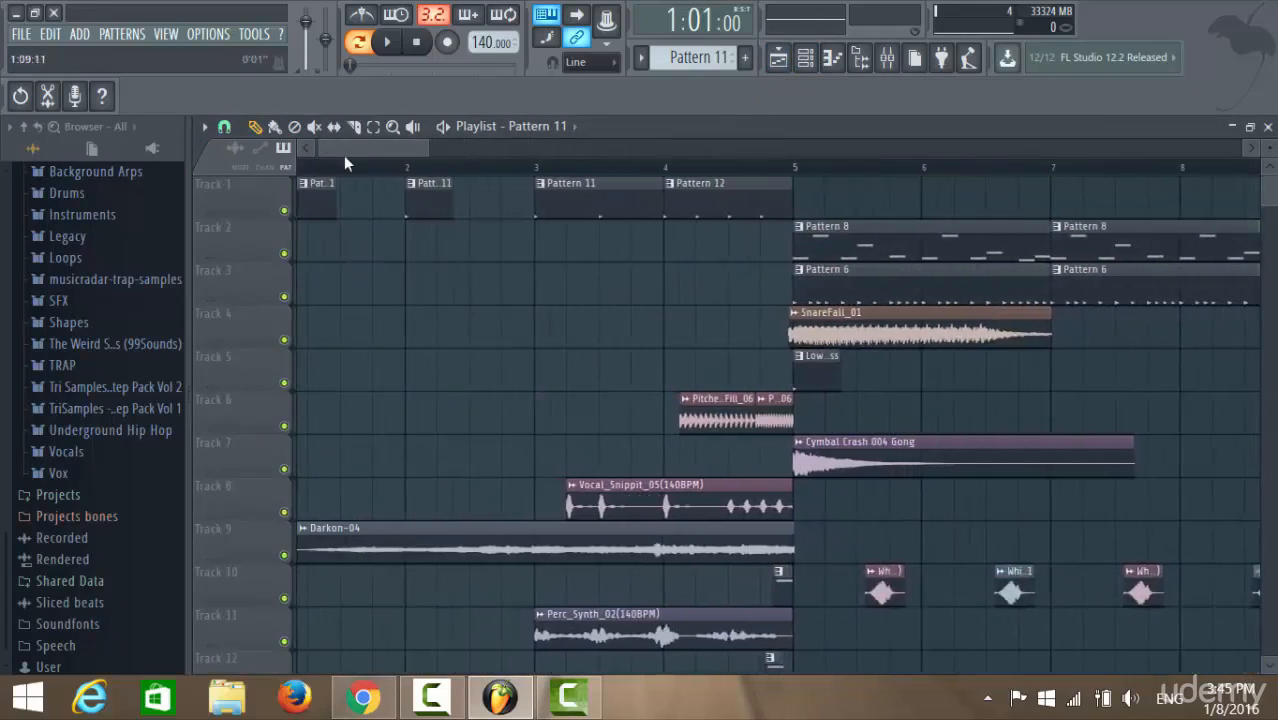
pyautogui.moveTo(456, 203); pyautogui.dragTo(534, 301)
pyautogui.rightClick(576, 291)
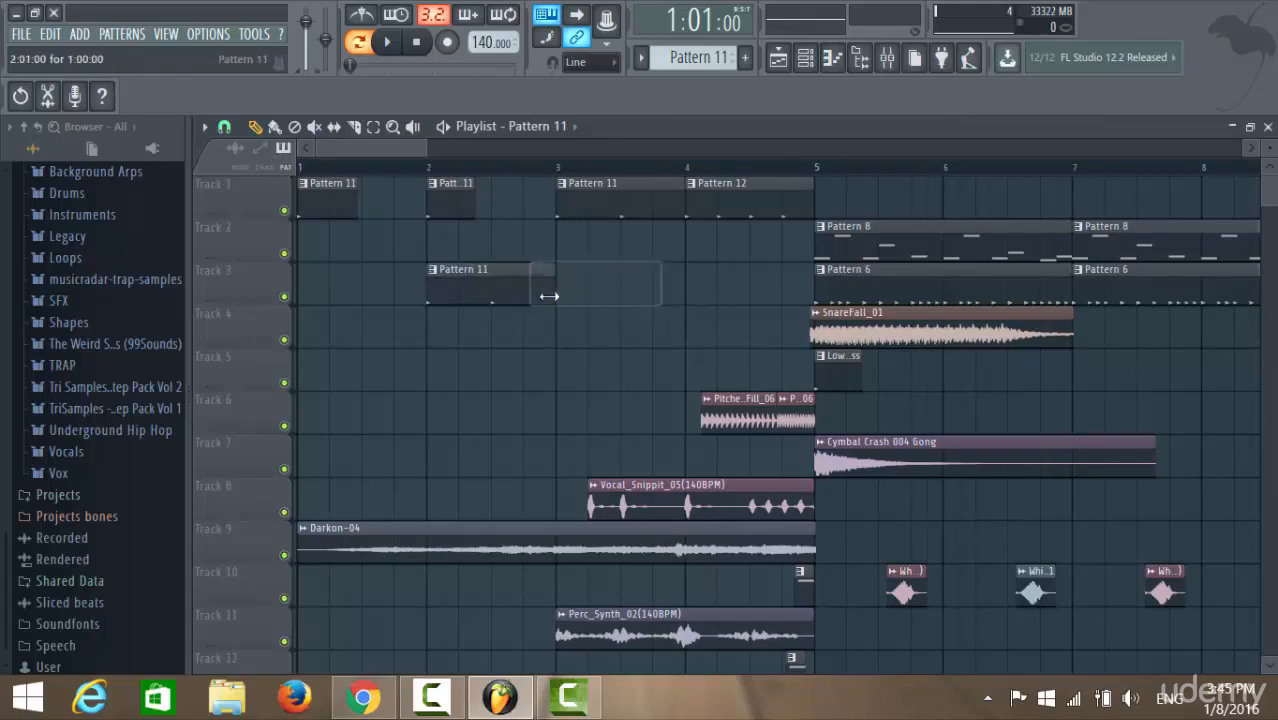
pyautogui.moveTo(563, 296); pyautogui.dragTo(485, 318)
pyautogui.rightClick(462, 288)
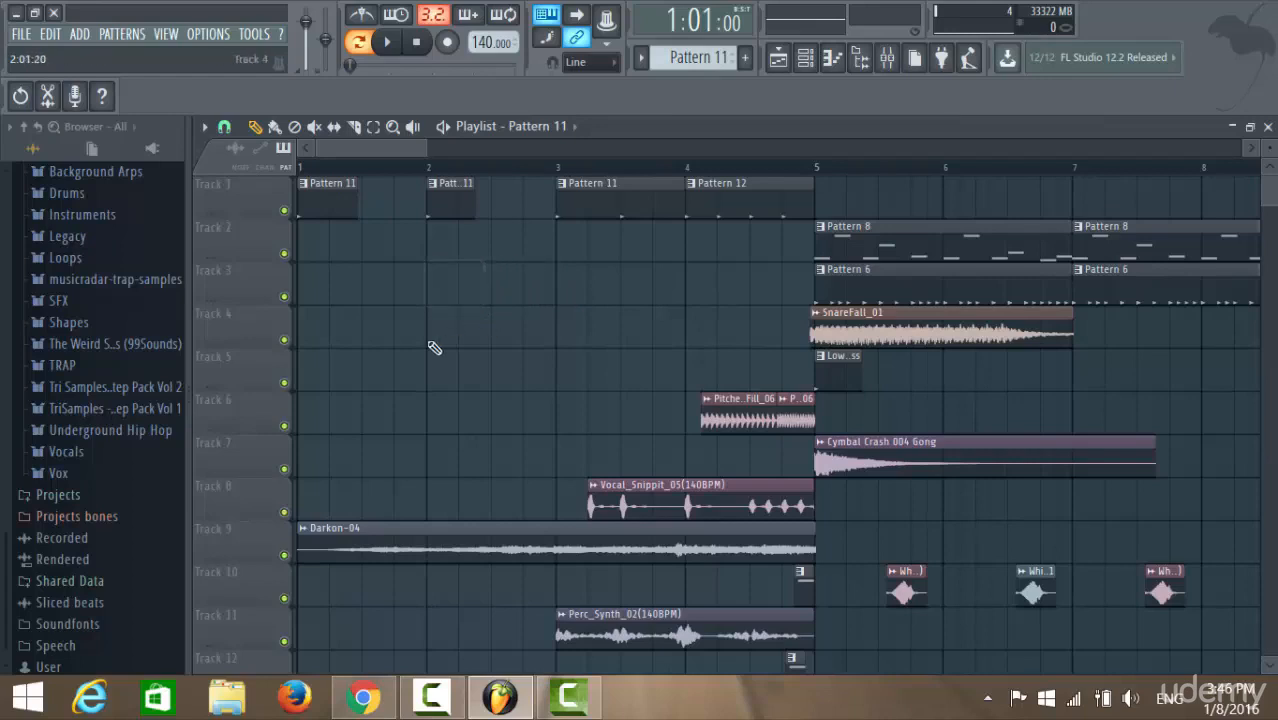
# - Place three copies of the short Pattern 11 clip on Track 3 between bars 2 and 4, and delete them
pyautogui.click(448, 191)
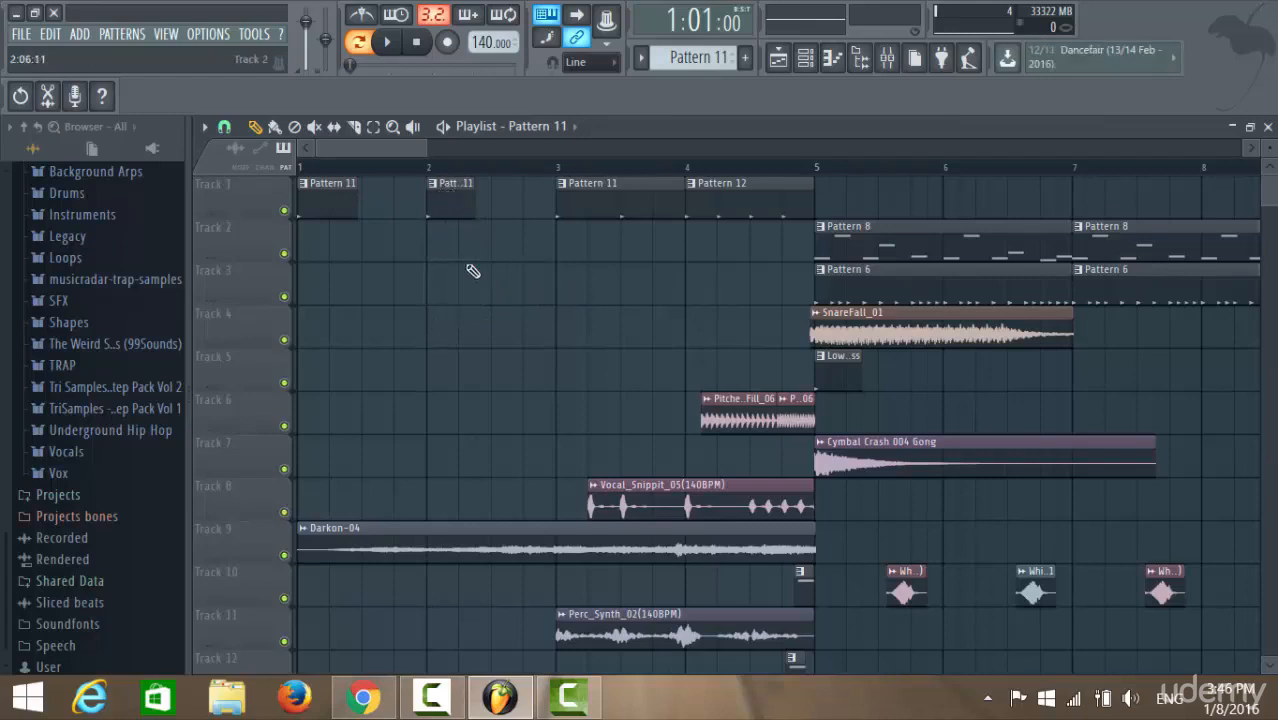
pyautogui.click(431, 300)
pyautogui.click(541, 301)
pyautogui.click(622, 298)
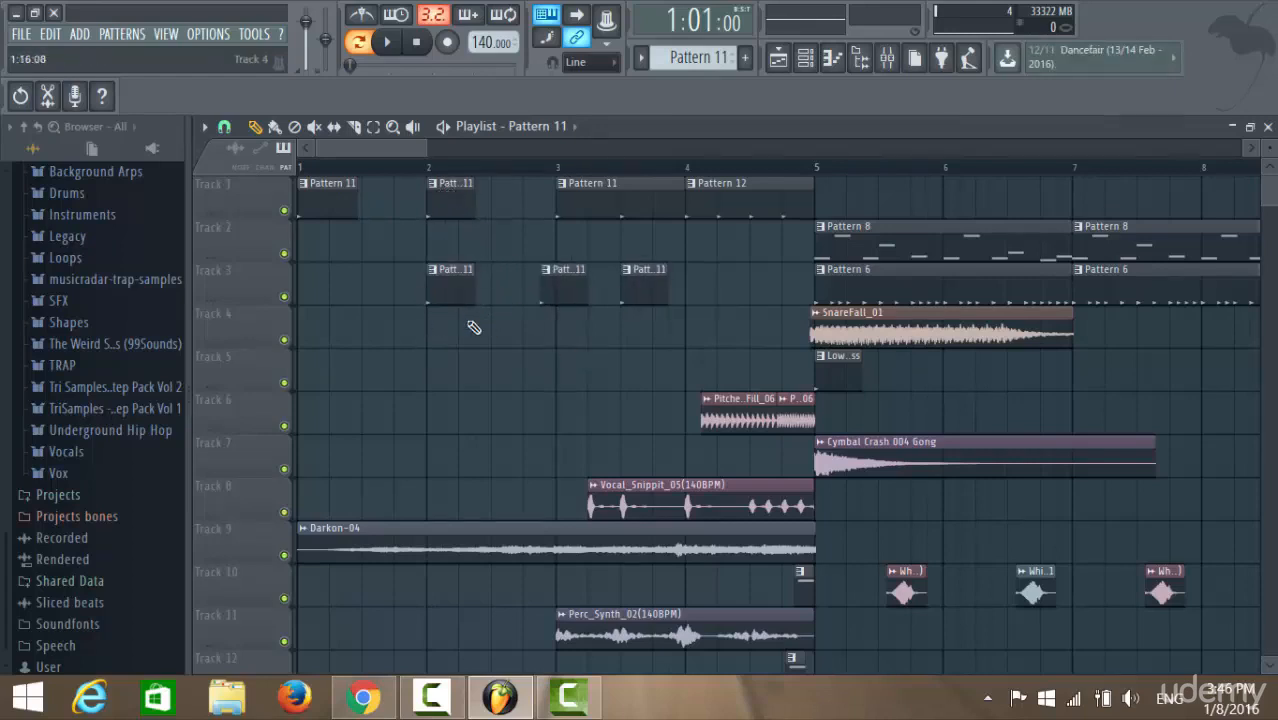
pyautogui.rightClick(629, 297)
pyautogui.rightClick(567, 294)
pyautogui.rightClick(446, 294)
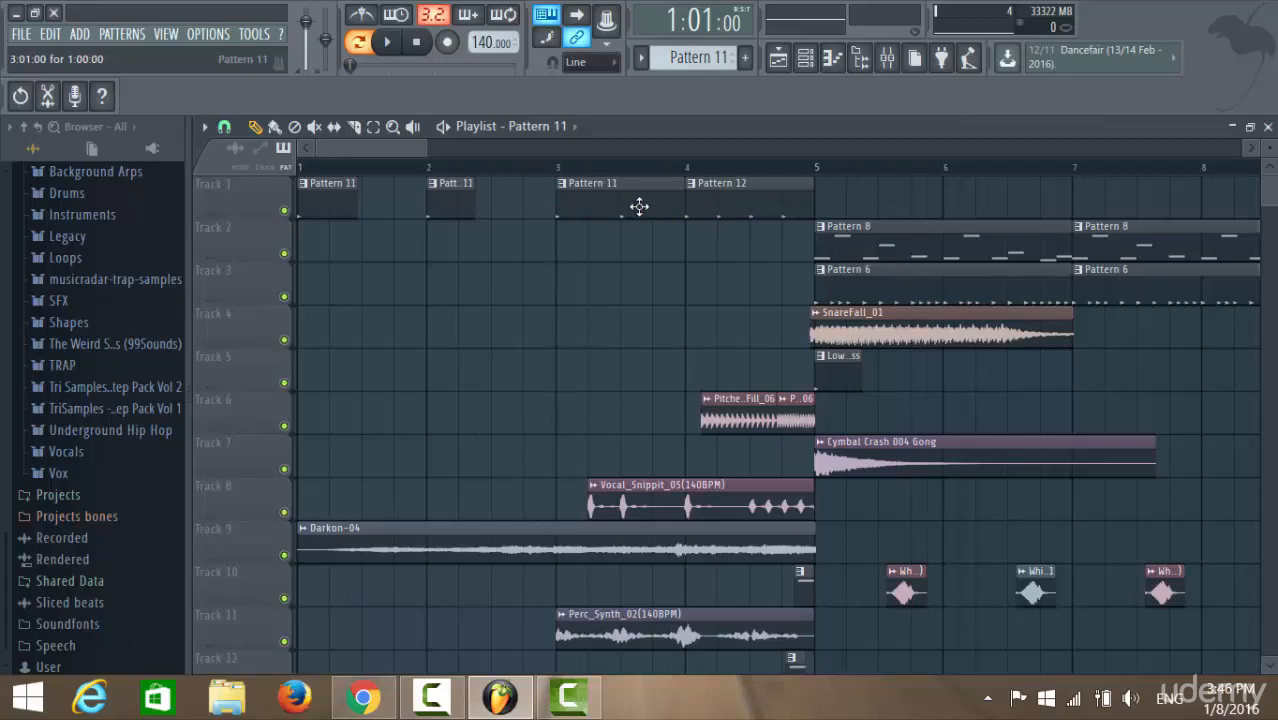
# - Try extra Kick_05 hits on steps 5 and 13 of Pattern 11, clear them, and close the channel rack
pyautogui.click(805, 58)
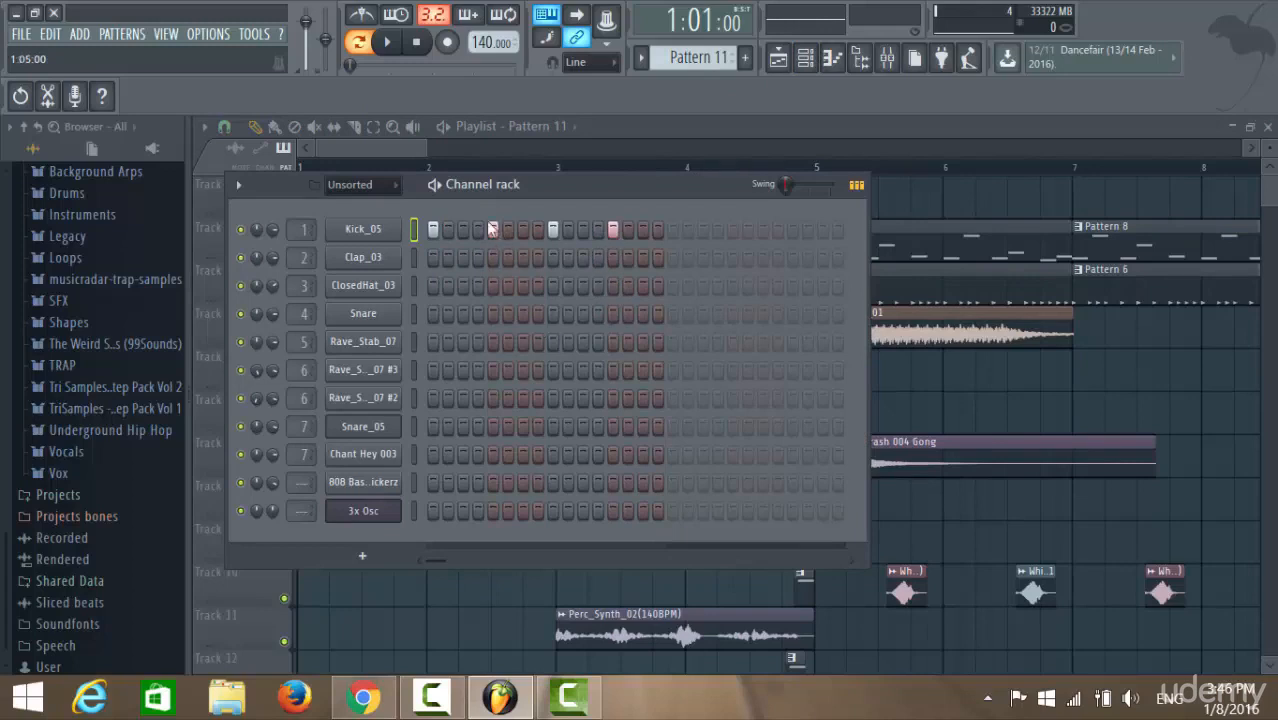
pyautogui.click(615, 229)
pyautogui.click(383, 143)
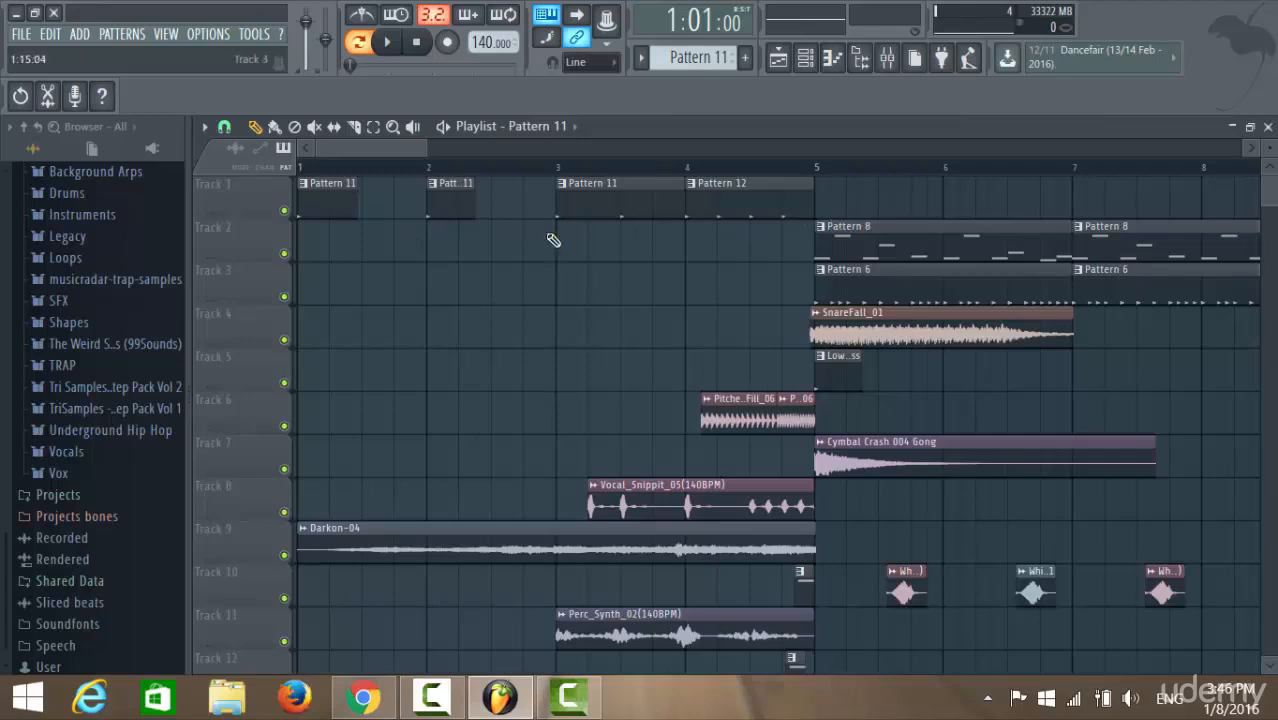
# - Look through the subfolders of the Tri Samples Vol 2 pack in the browser
pyautogui.scroll(-3, 571, 381)
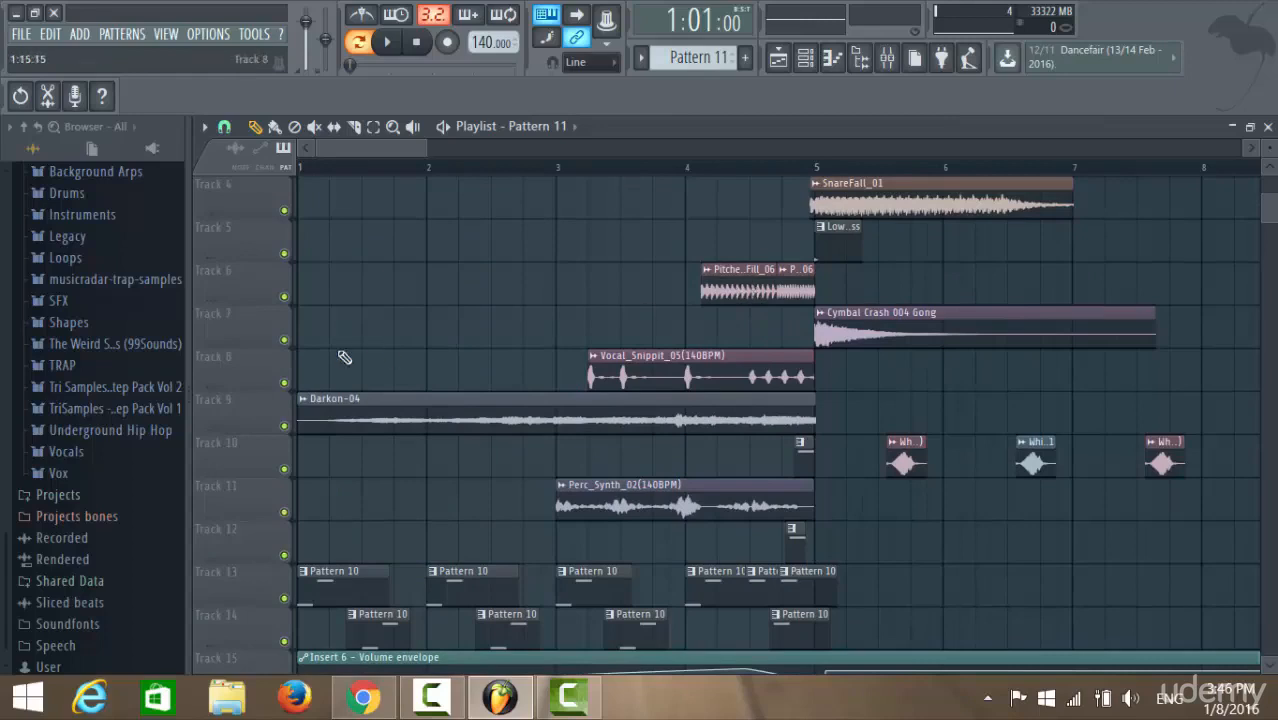
pyautogui.click(118, 386)
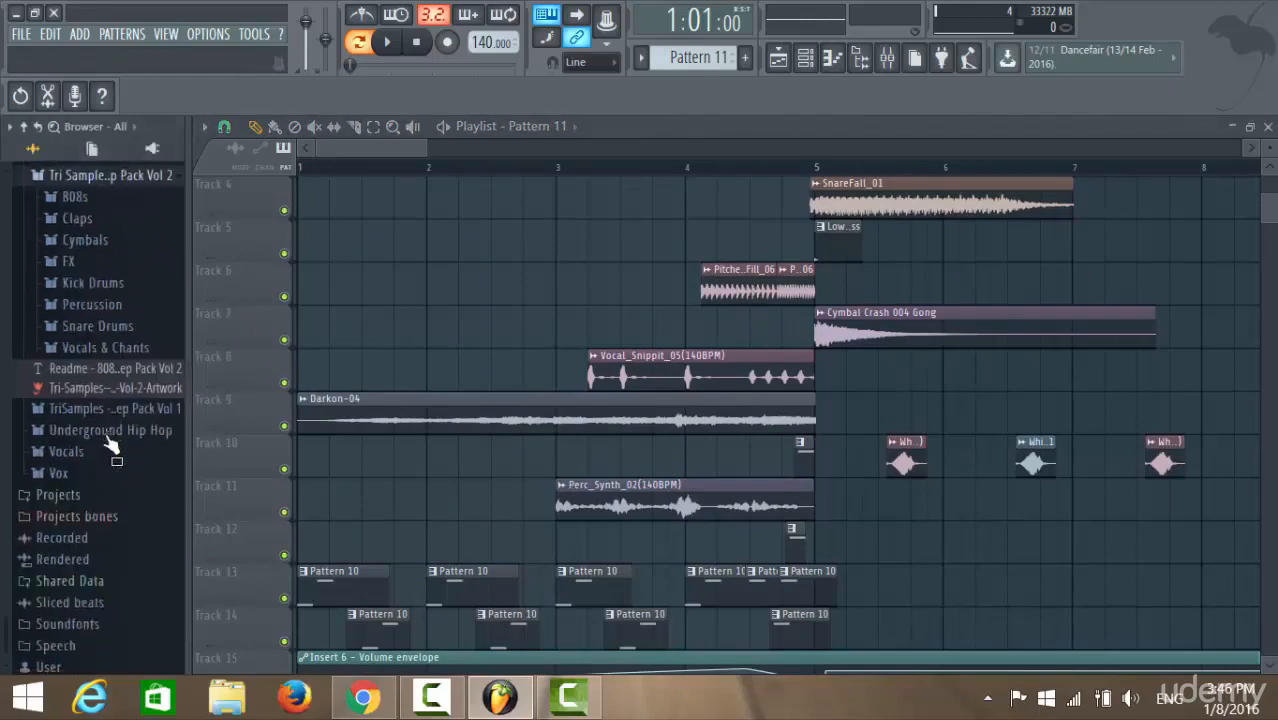
pyautogui.scroll(6, 104, 465)
pyautogui.scroll(-3, 215, 560)
pyautogui.scroll(-5, 140, 575)
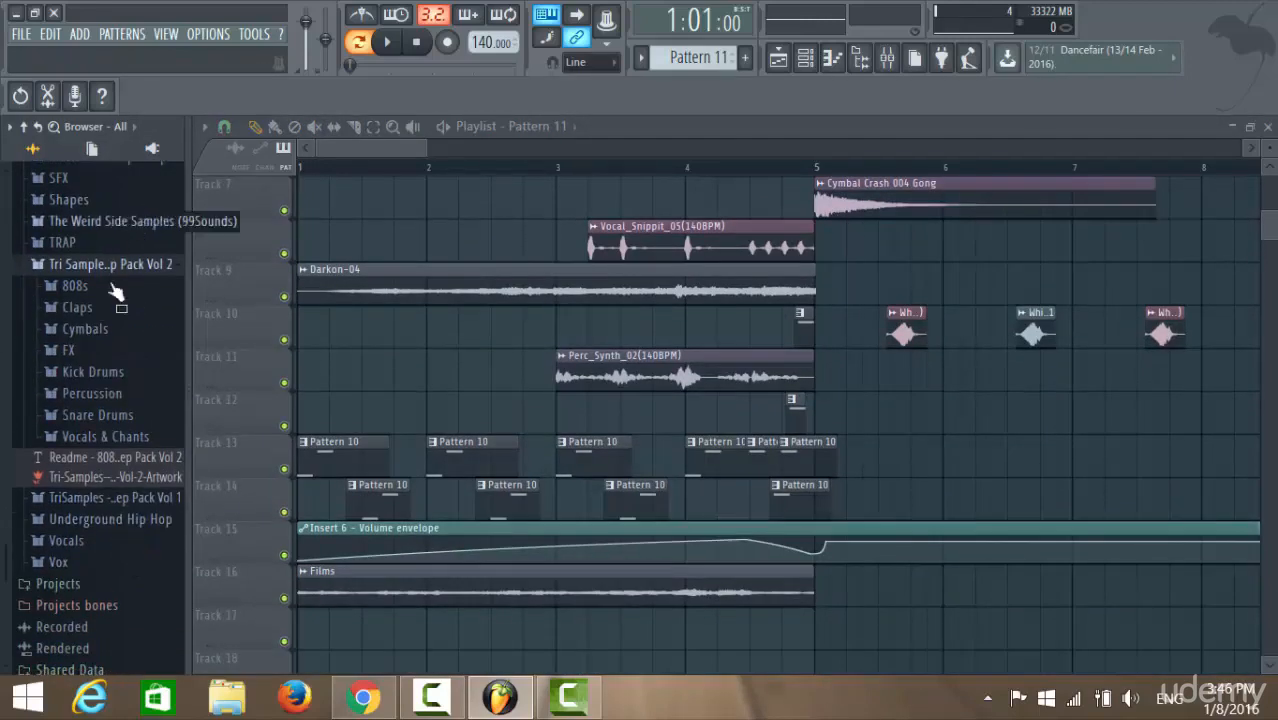
pyautogui.scroll(2, 112, 365)
# - Expand the musicradar-trap-samples folder and look through its Loops samples
pyautogui.click(100, 276)
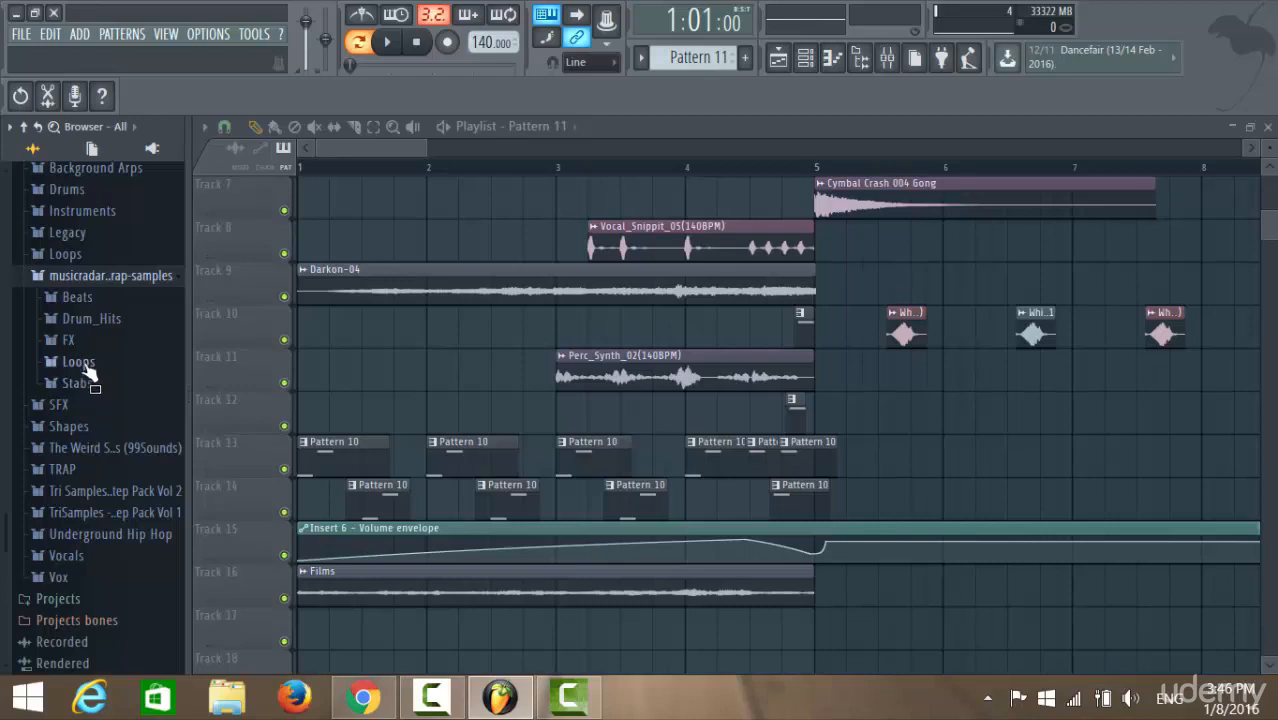
pyautogui.click(86, 367)
pyautogui.scroll(-15, 103, 419)
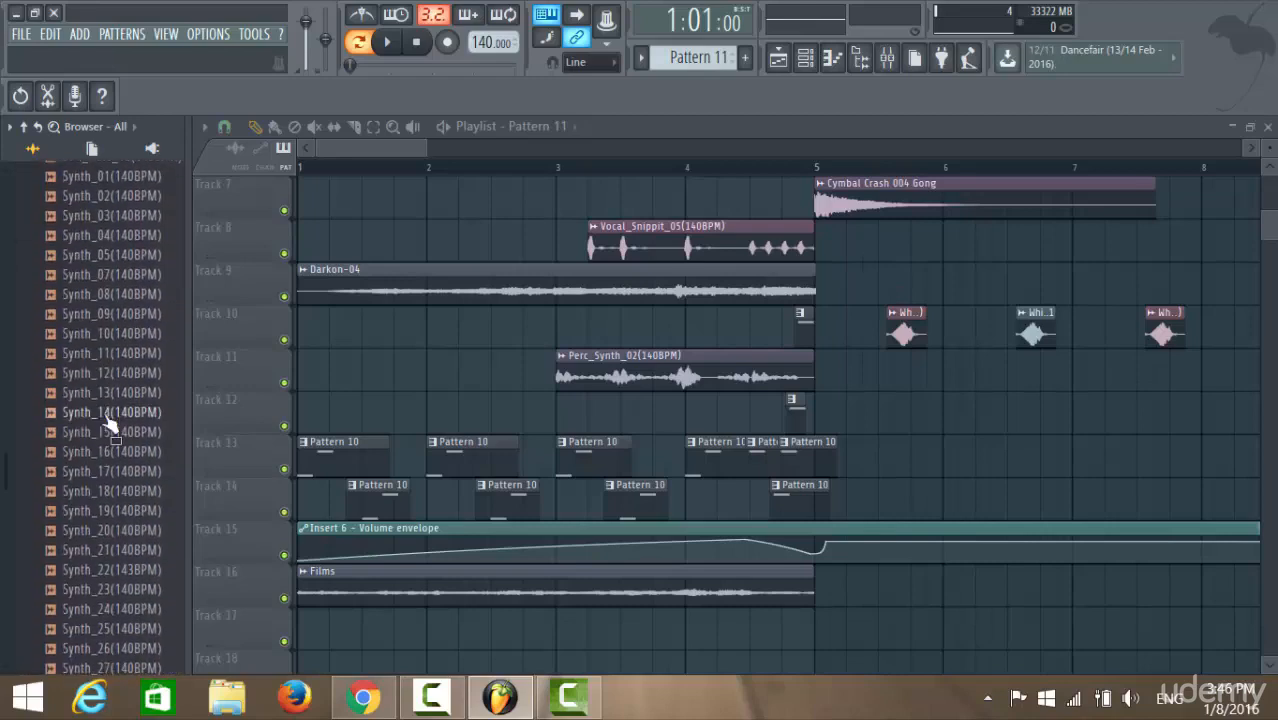
pyautogui.scroll(15, 108, 405)
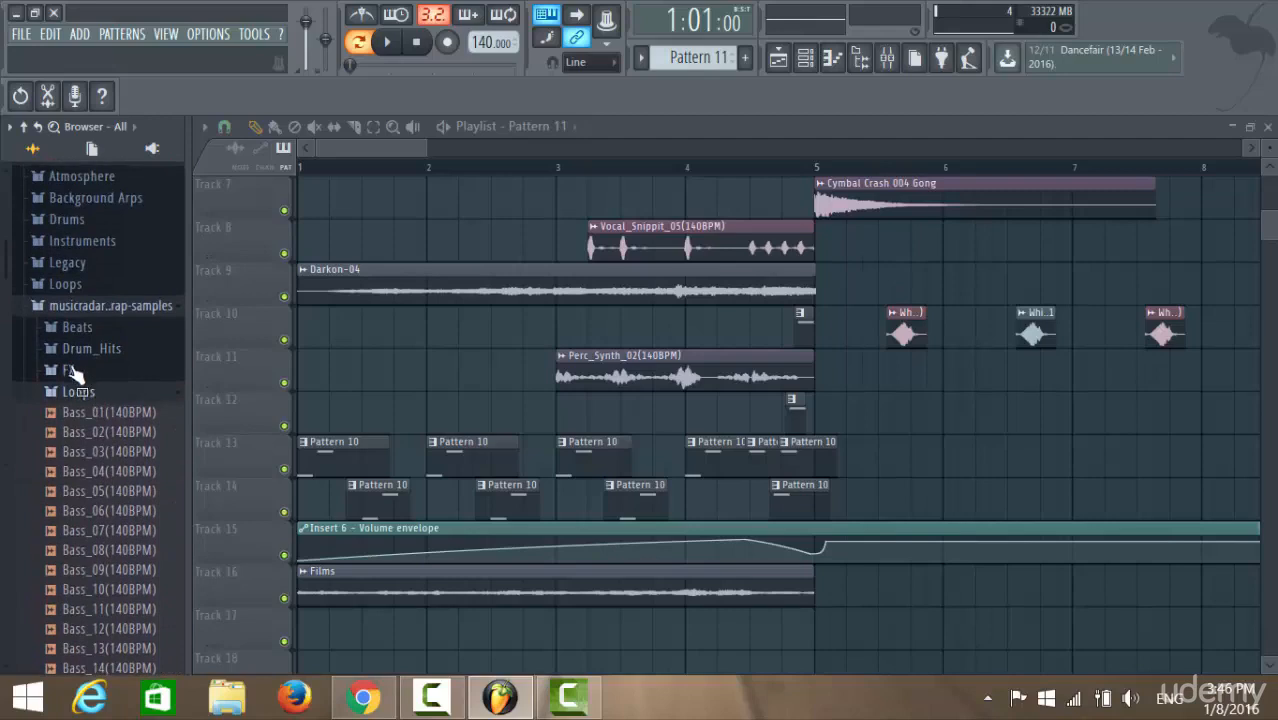
# - Collapse the Loops folder, expand the FX folder and preview the Pitched_Fill_06 sample
pyautogui.click(72, 395)
pyautogui.click(80, 373)
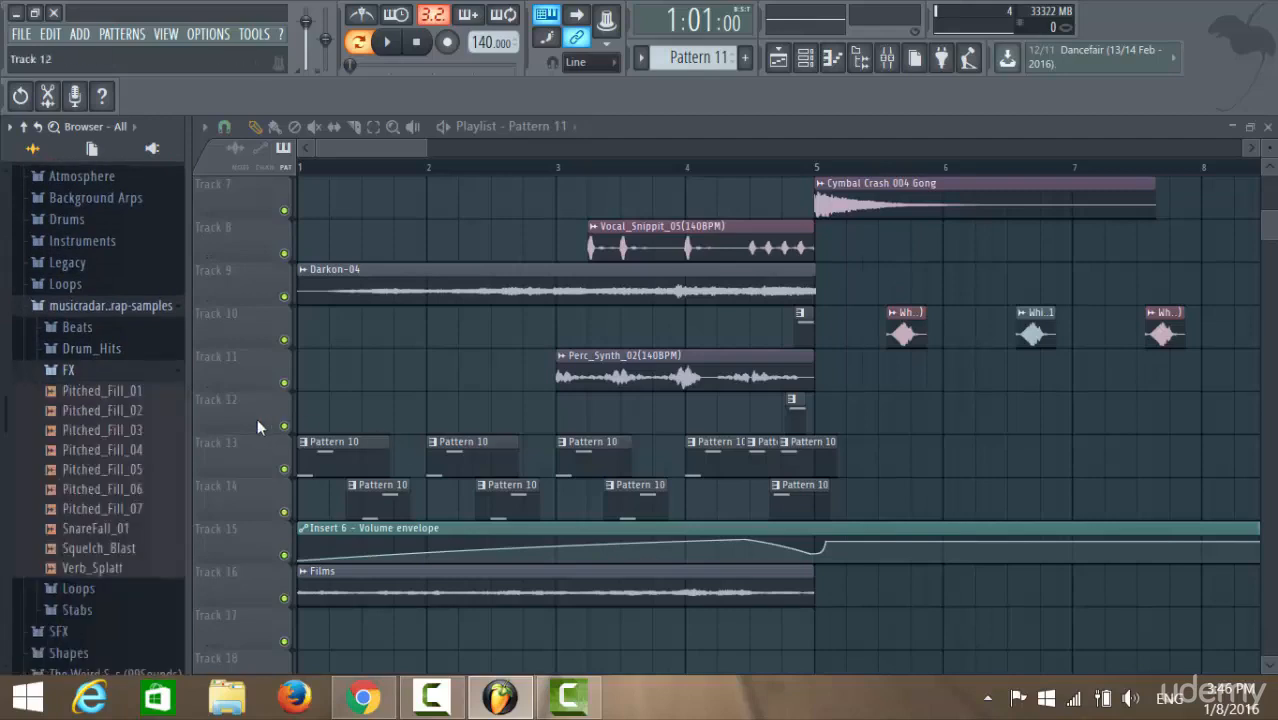
pyautogui.moveTo(133, 489); pyautogui.dragTo(128, 496)
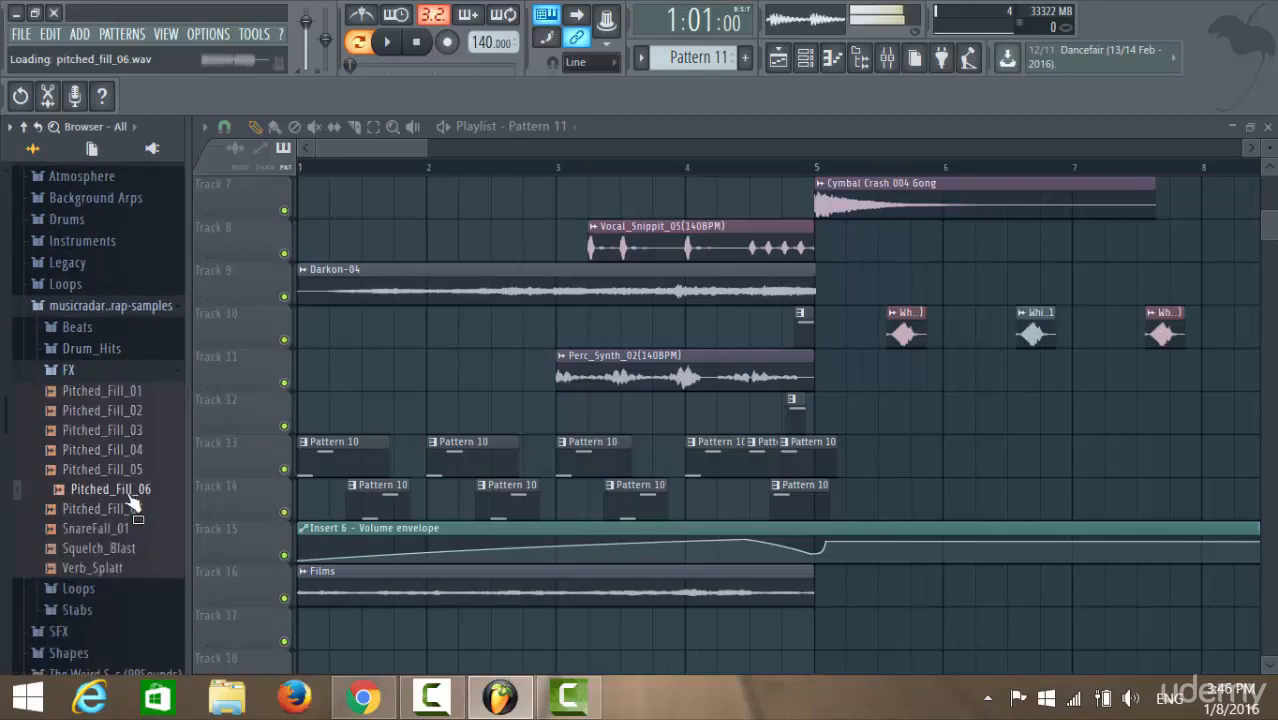
pyautogui.scroll(3, 528, 442)
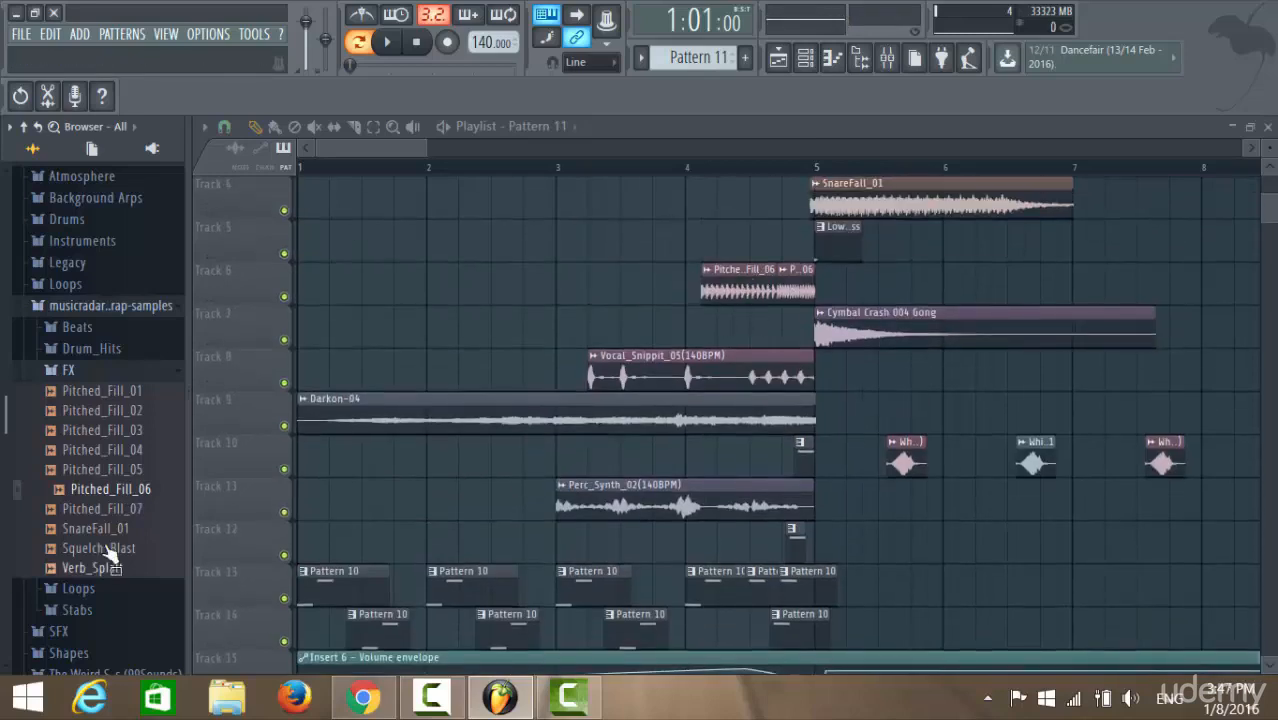
pyautogui.click(131, 494)
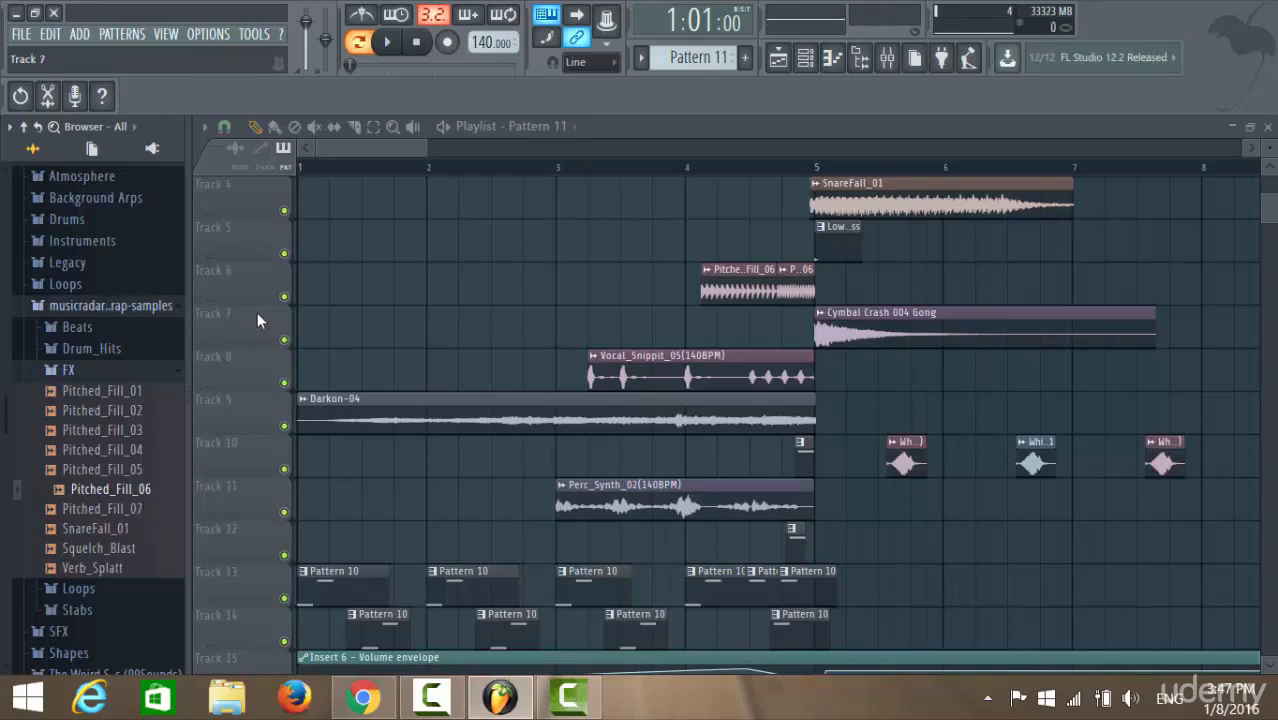
# - Play Track 6's Pitched_Fill_06 clips soloed from bar 4, compare them with the original sample, and unmute all tracks
pyautogui.rightClick(285, 297)
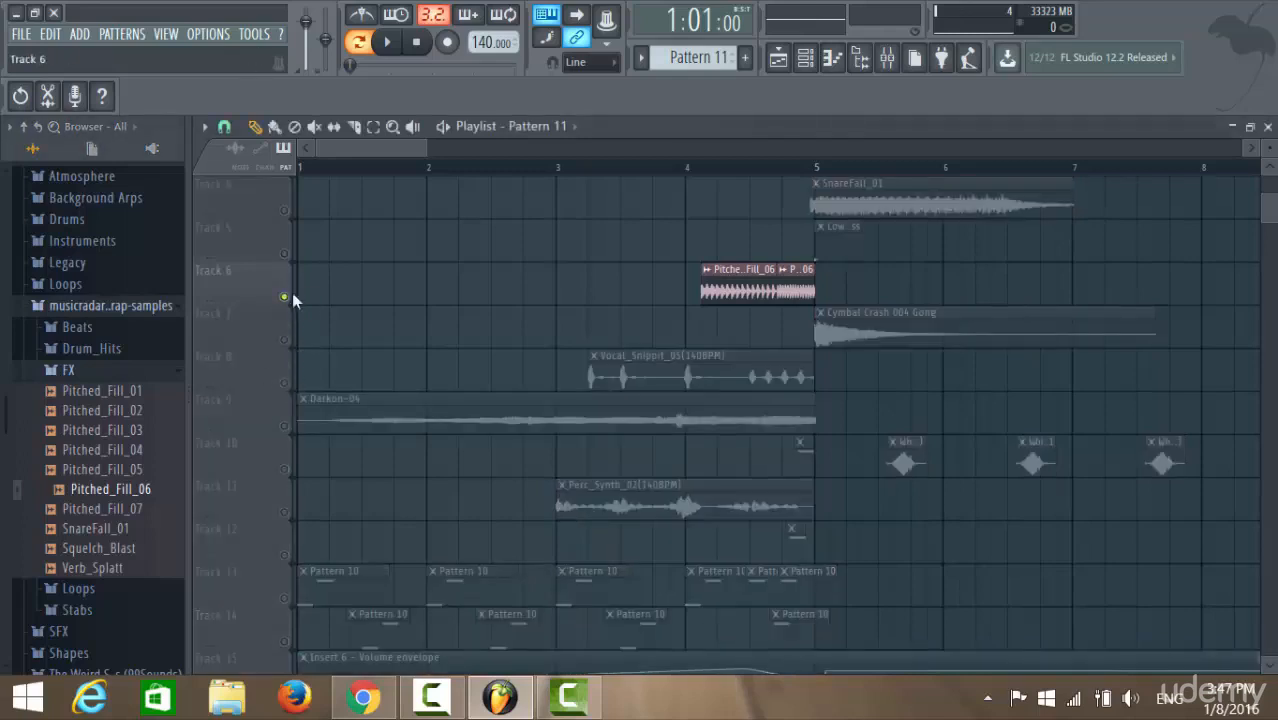
pyautogui.rightClick(285, 298)
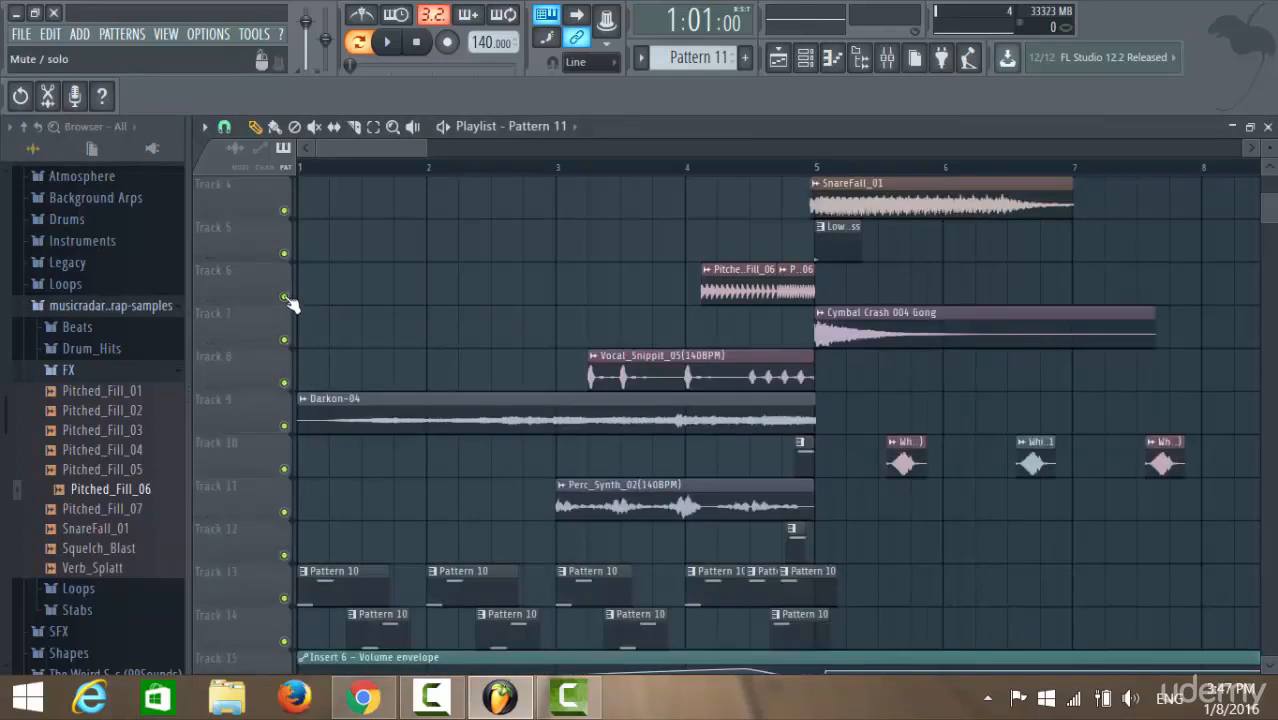
pyautogui.rightClick(285, 298)
pyautogui.click(685, 170)
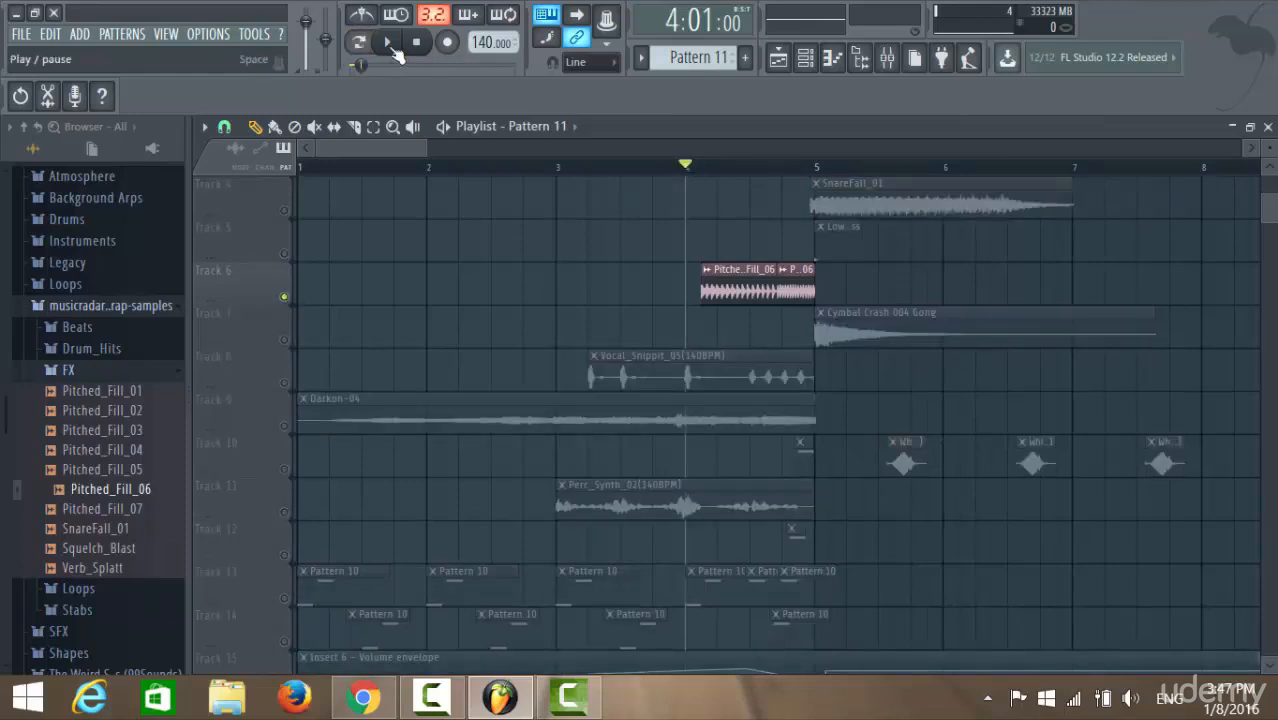
pyautogui.click(390, 44)
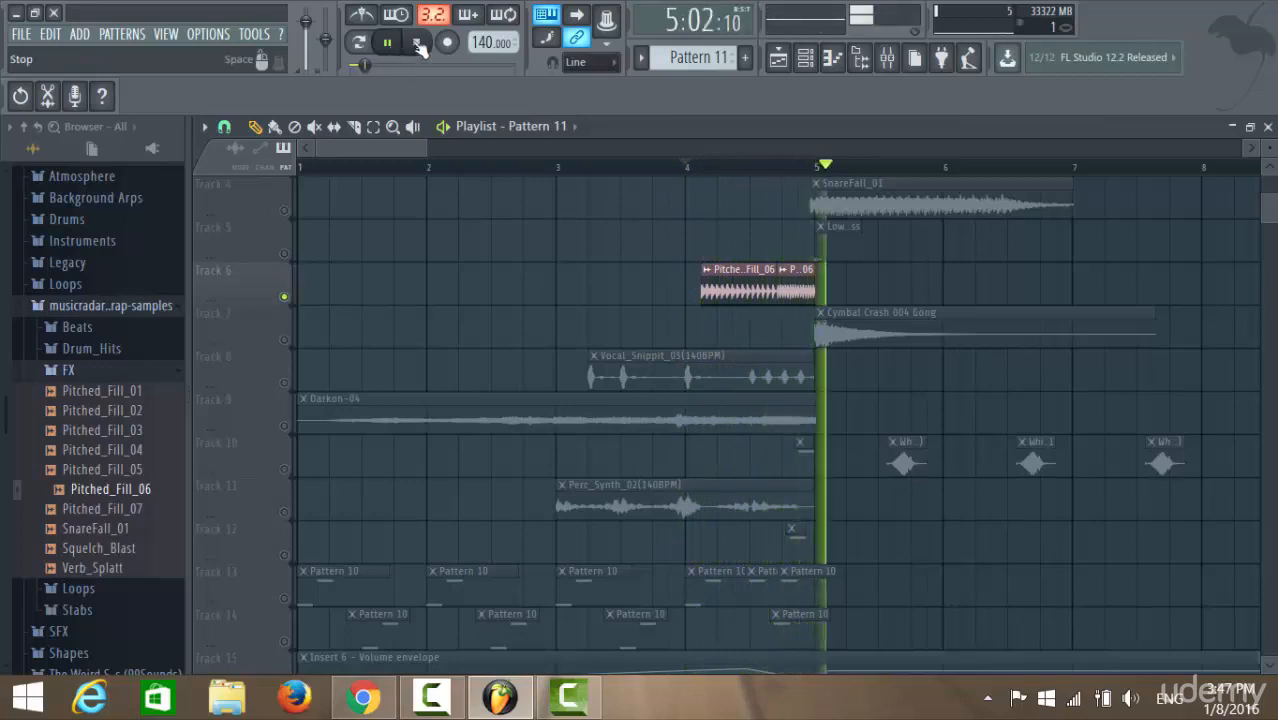
pyautogui.click(418, 44)
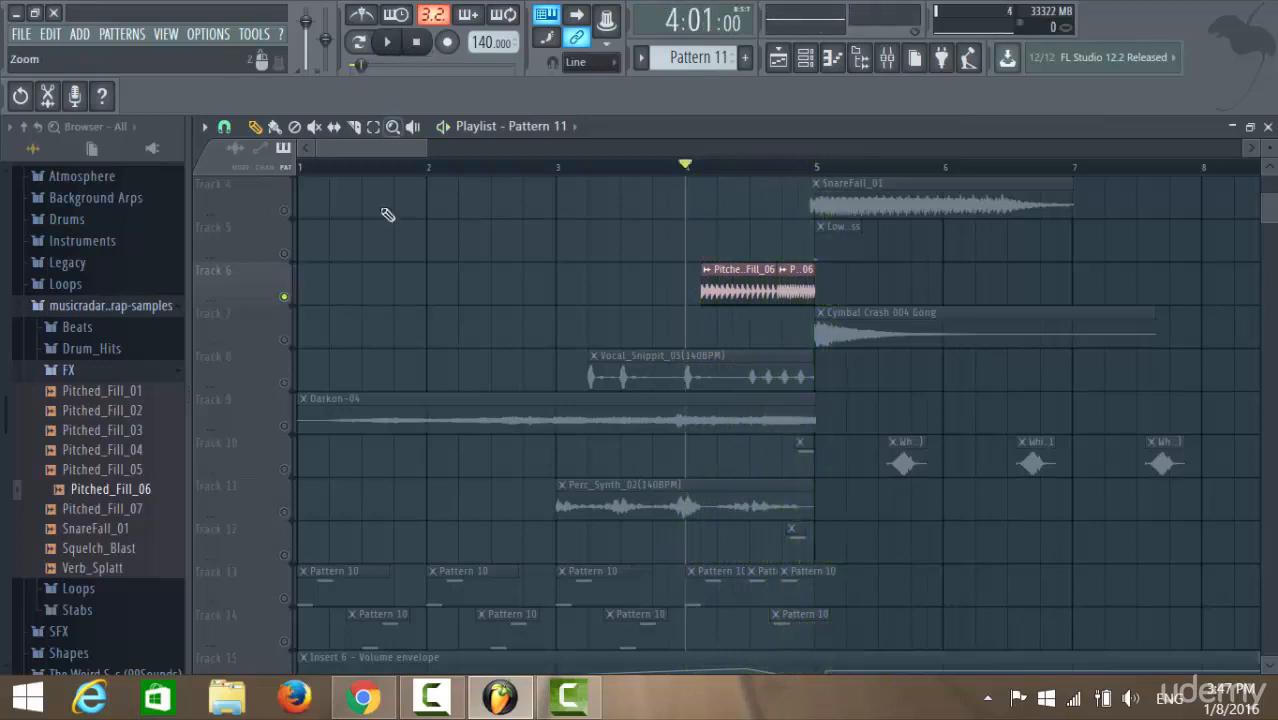
pyautogui.click(128, 492)
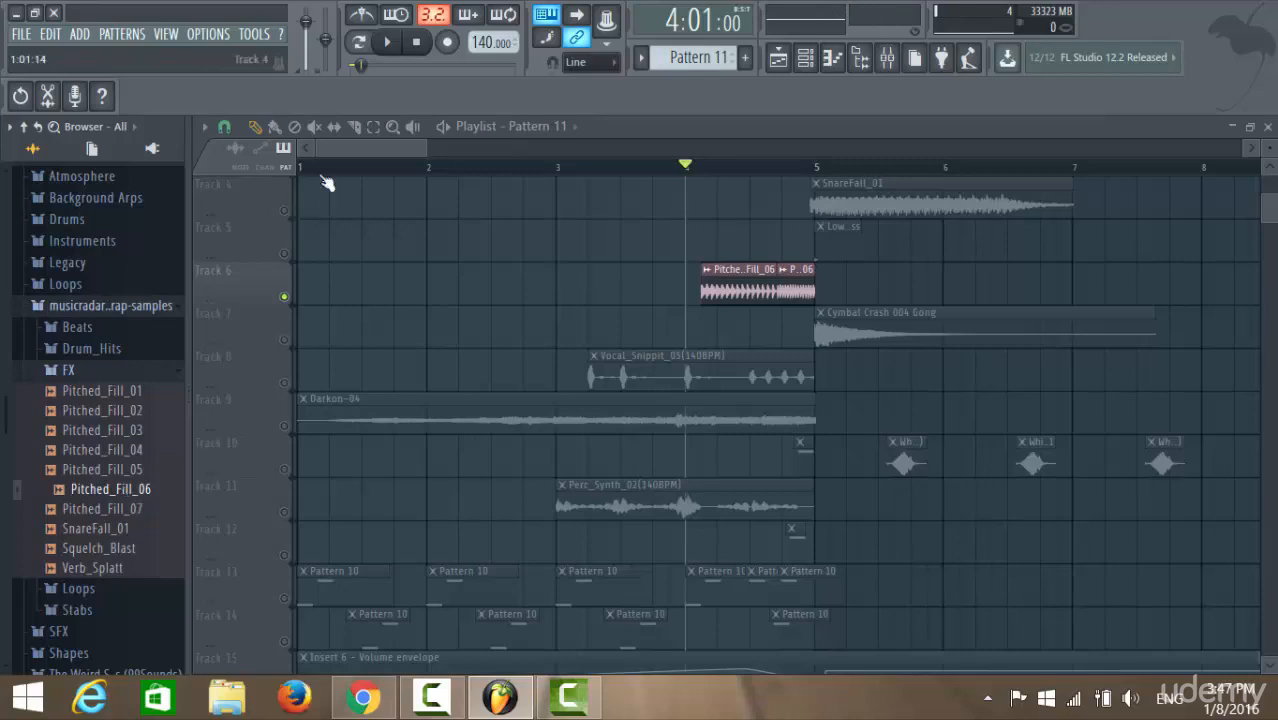
pyautogui.keyDown('ctrl'); pyautogui.click(284, 298); pyautogui.keyUp('ctrl')
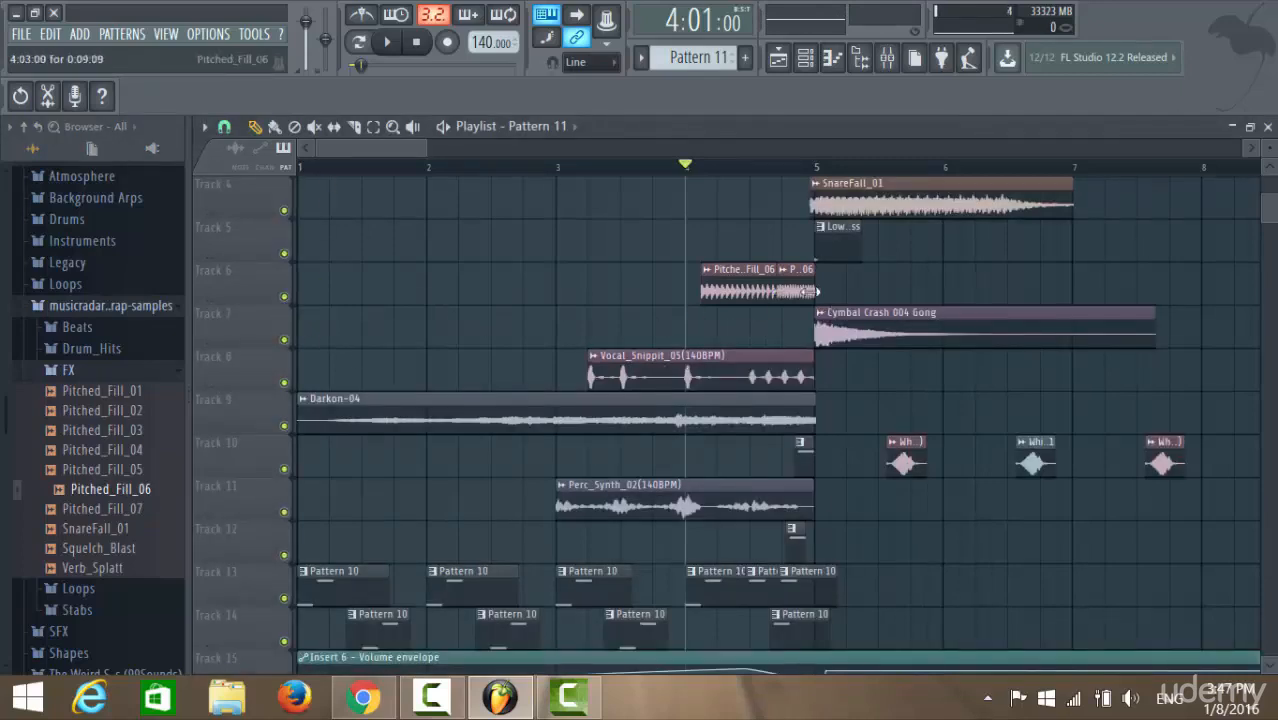
# - Solo Track 8 and collapse the FX and musicradar-trap-samples folders in the browser
pyautogui.keyDown('ctrl'); pyautogui.click(285, 385); pyautogui.keyUp('ctrl')
pyautogui.click(66, 370)
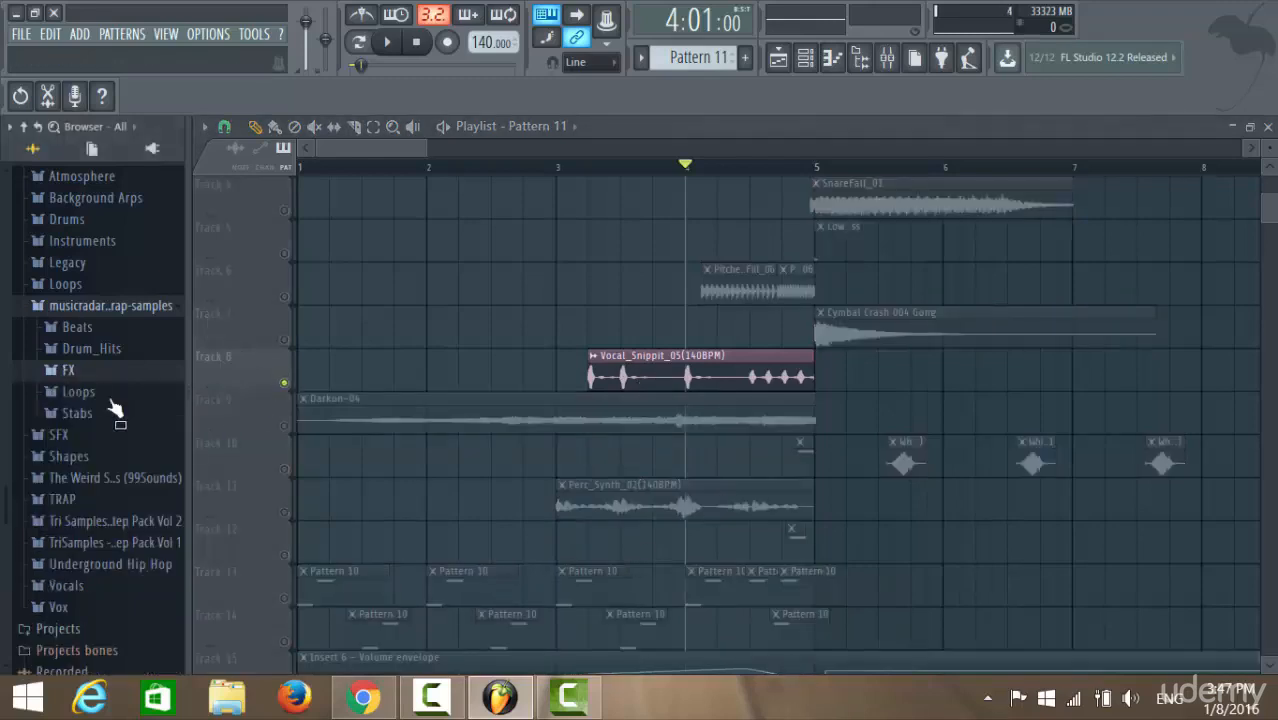
pyautogui.click(92, 306)
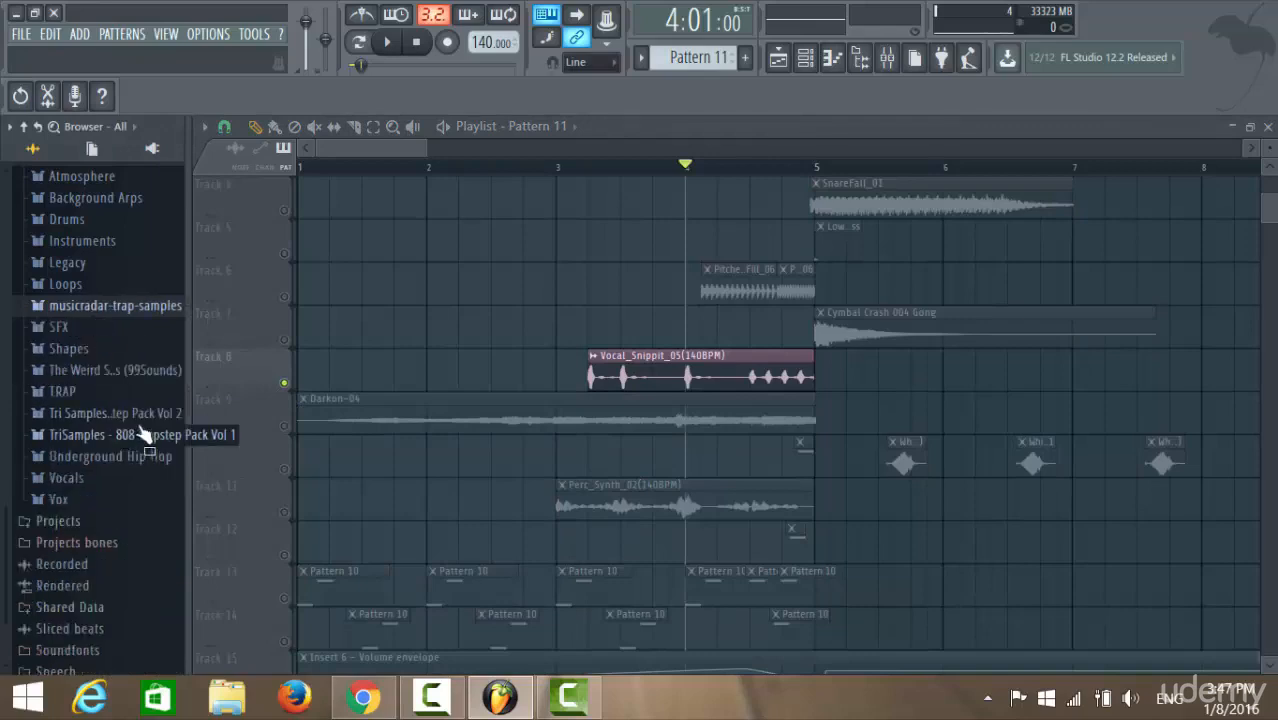
# - Look through the Vocals & Chants samples of Tri Samples Vol 2 and the subfolders of TriSamples Vol 1, collapsing both packs
pyautogui.click(143, 418)
pyautogui.scroll(-3, 125, 440)
pyautogui.click(108, 470)
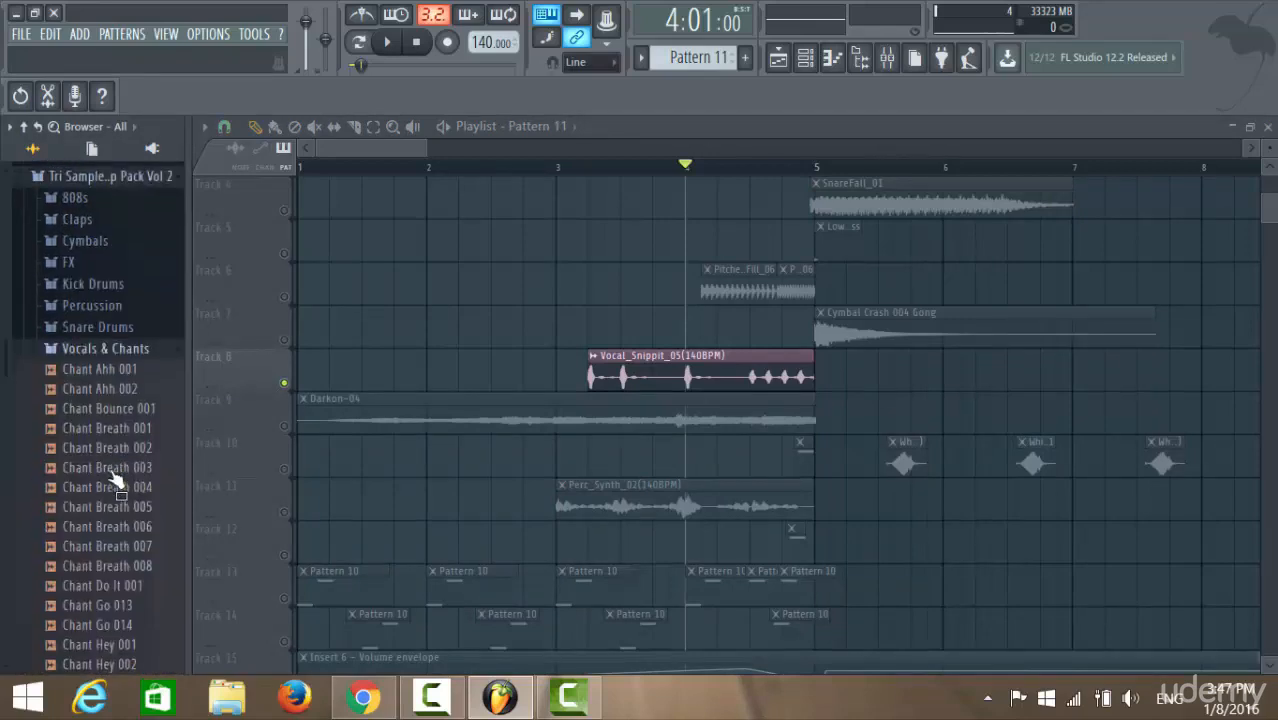
pyautogui.scroll(-6, 140, 460)
pyautogui.scroll(-6, 155, 420)
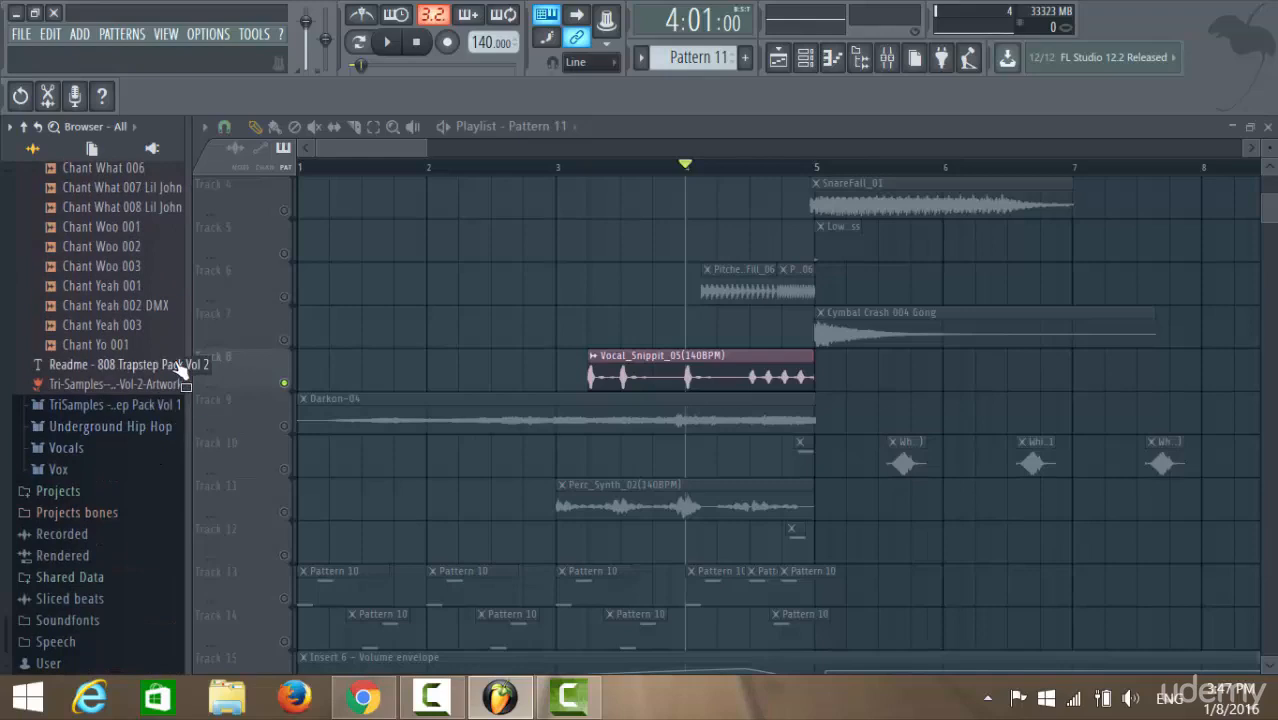
pyautogui.scroll(7, 172, 362)
pyautogui.scroll(8, 172, 362)
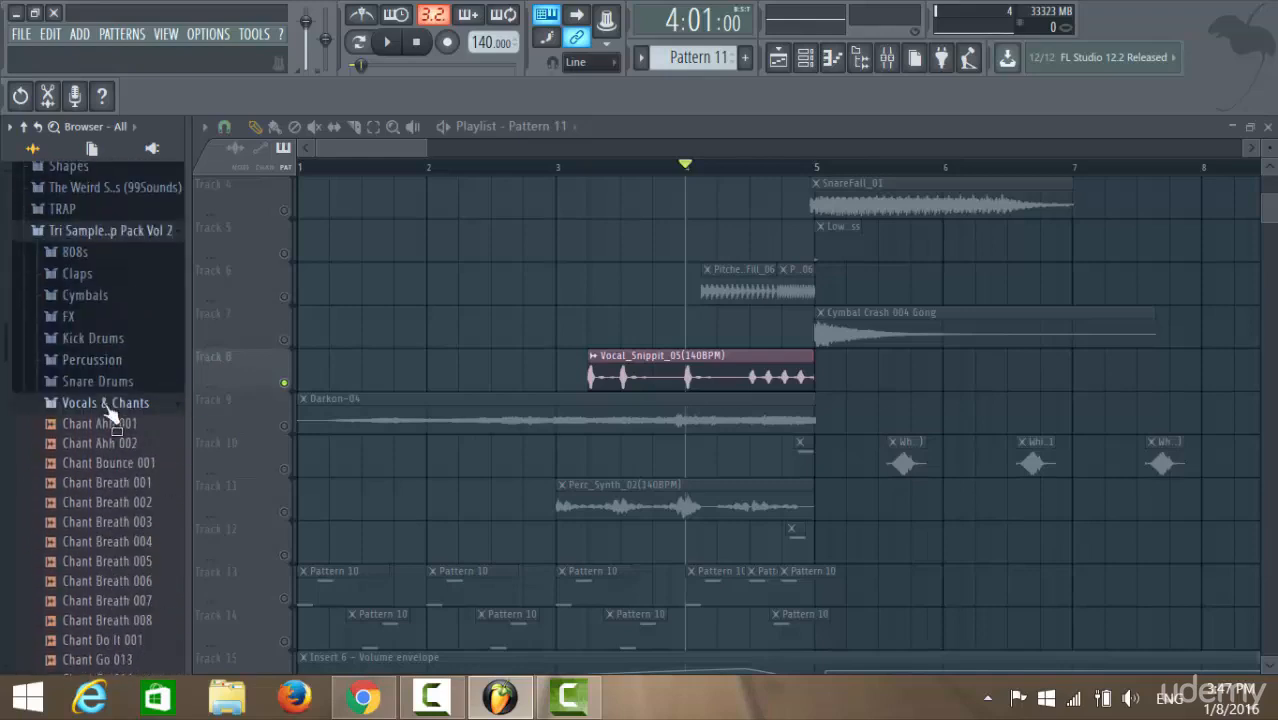
pyautogui.click(110, 403)
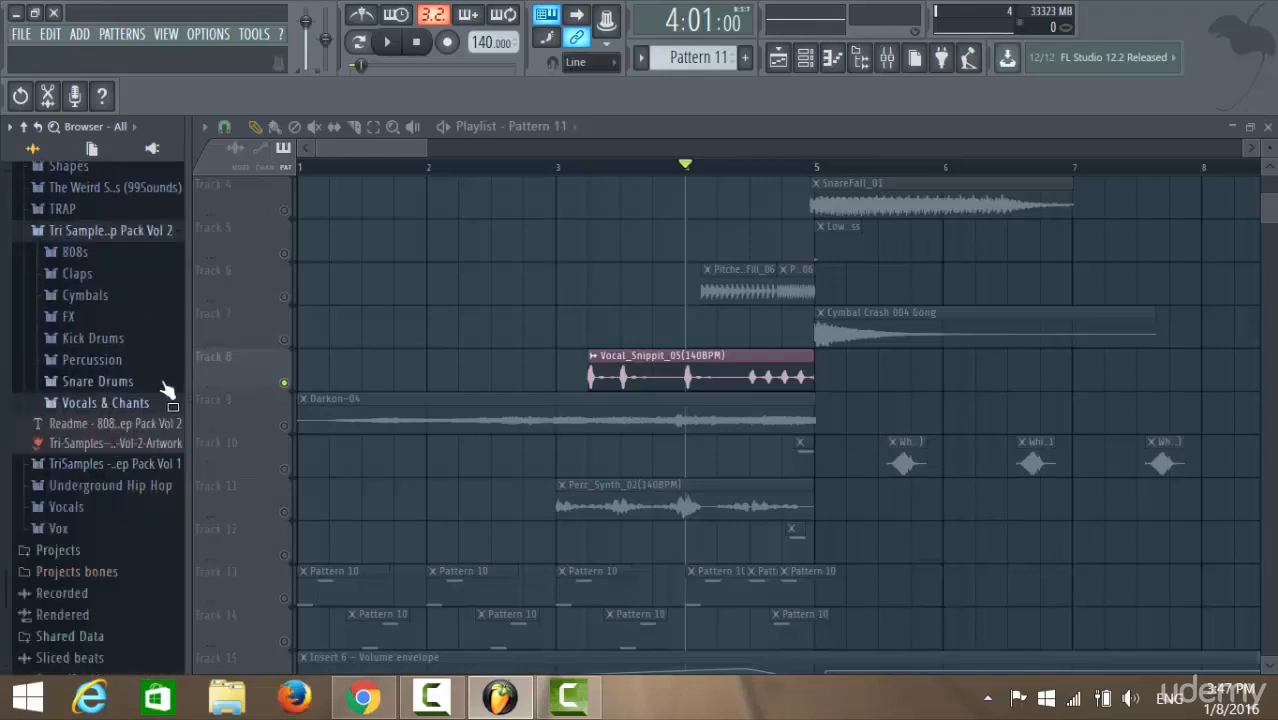
pyautogui.click(157, 466)
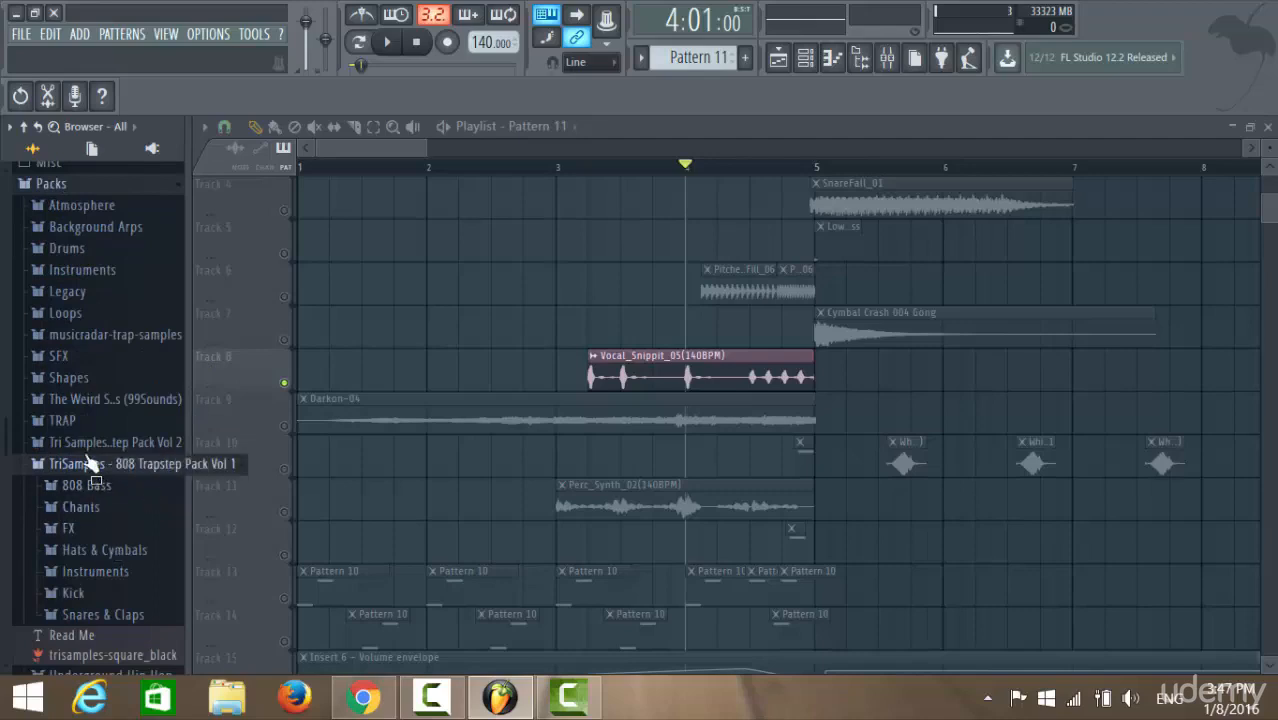
pyautogui.click(88, 466)
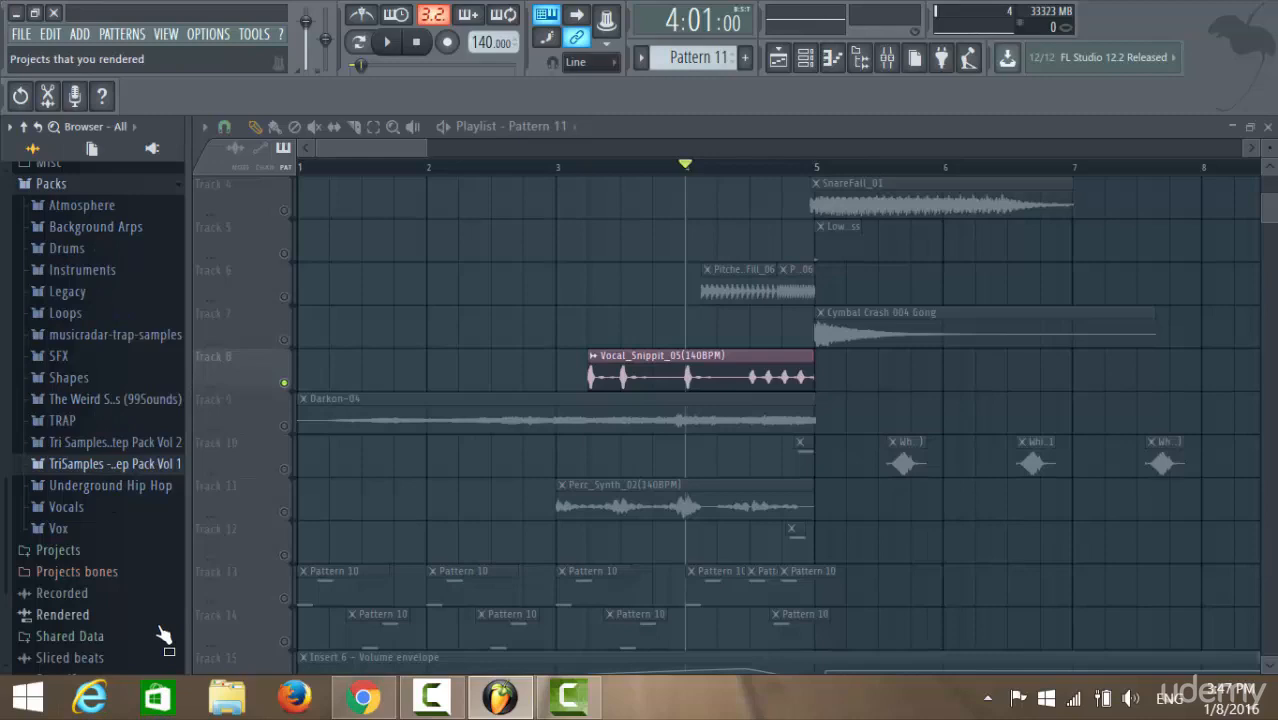
# - Play the soloed Vocal_Snippit_05 clip from 2:16:00, just before bar 3, and stop playback near bar 5
pyautogui.moveTo(689, 171); pyautogui.dragTo(549, 184)
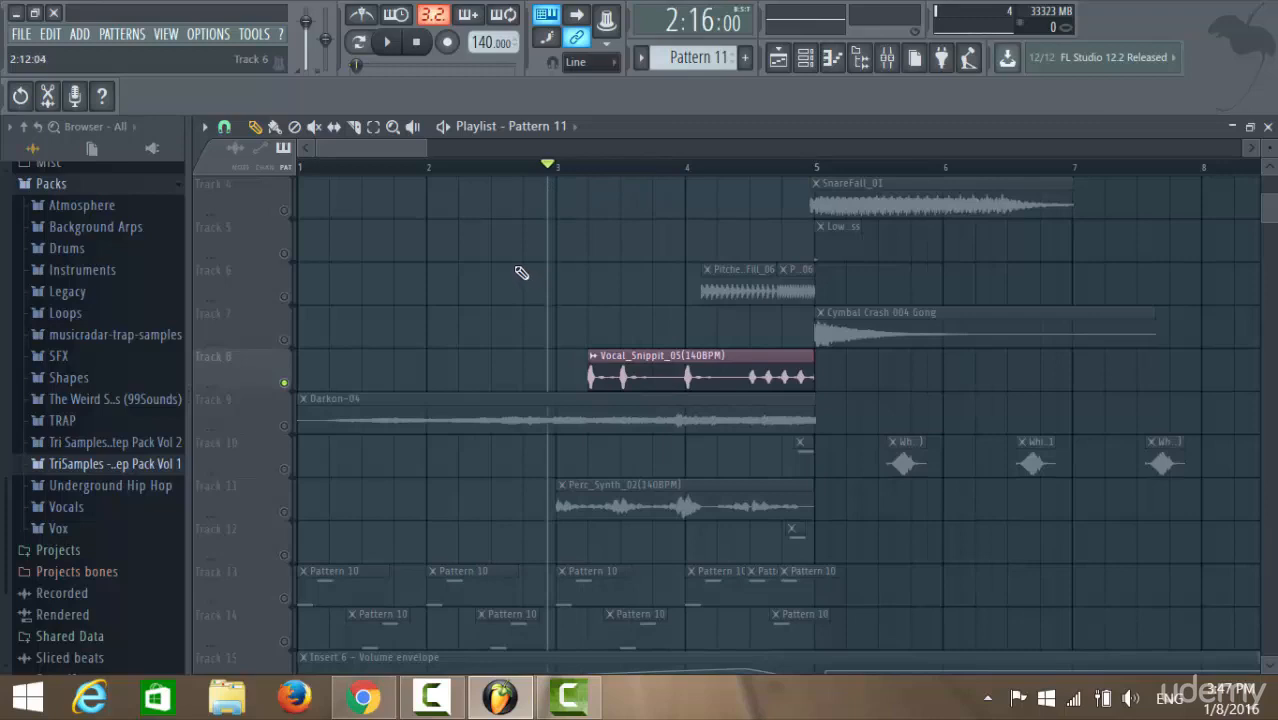
pyautogui.click(389, 43)
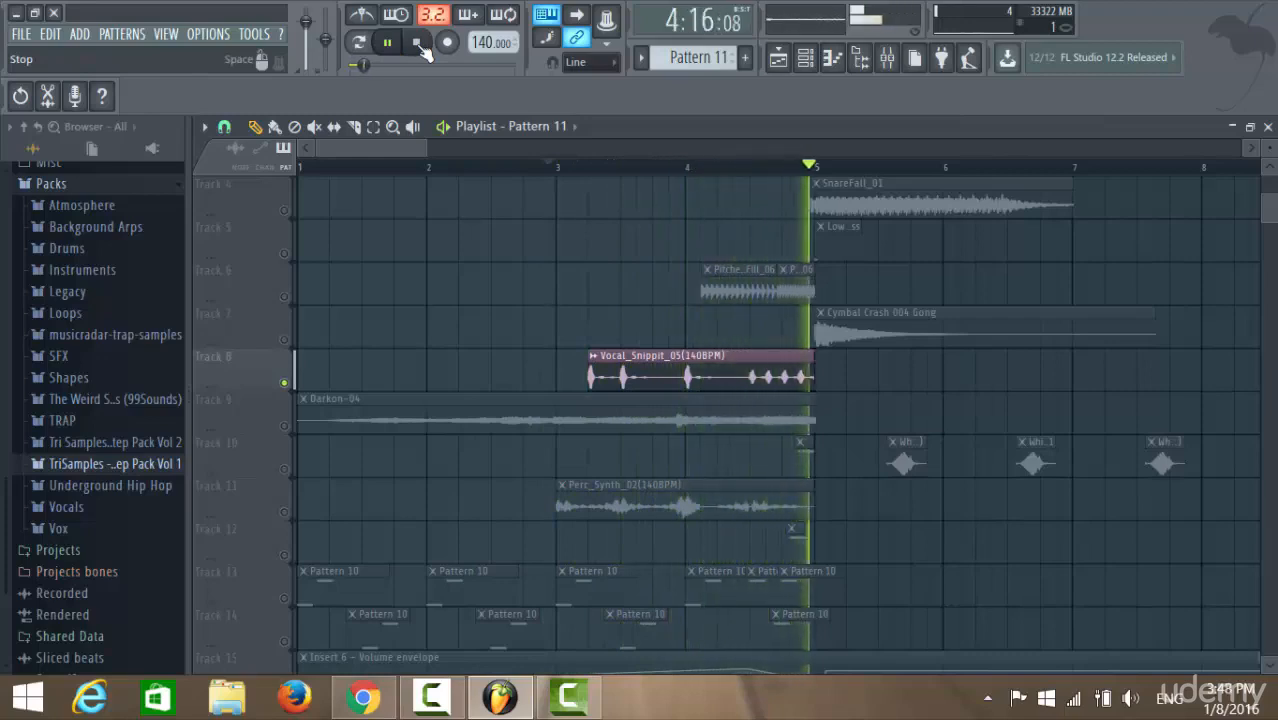
pyautogui.click(417, 43)
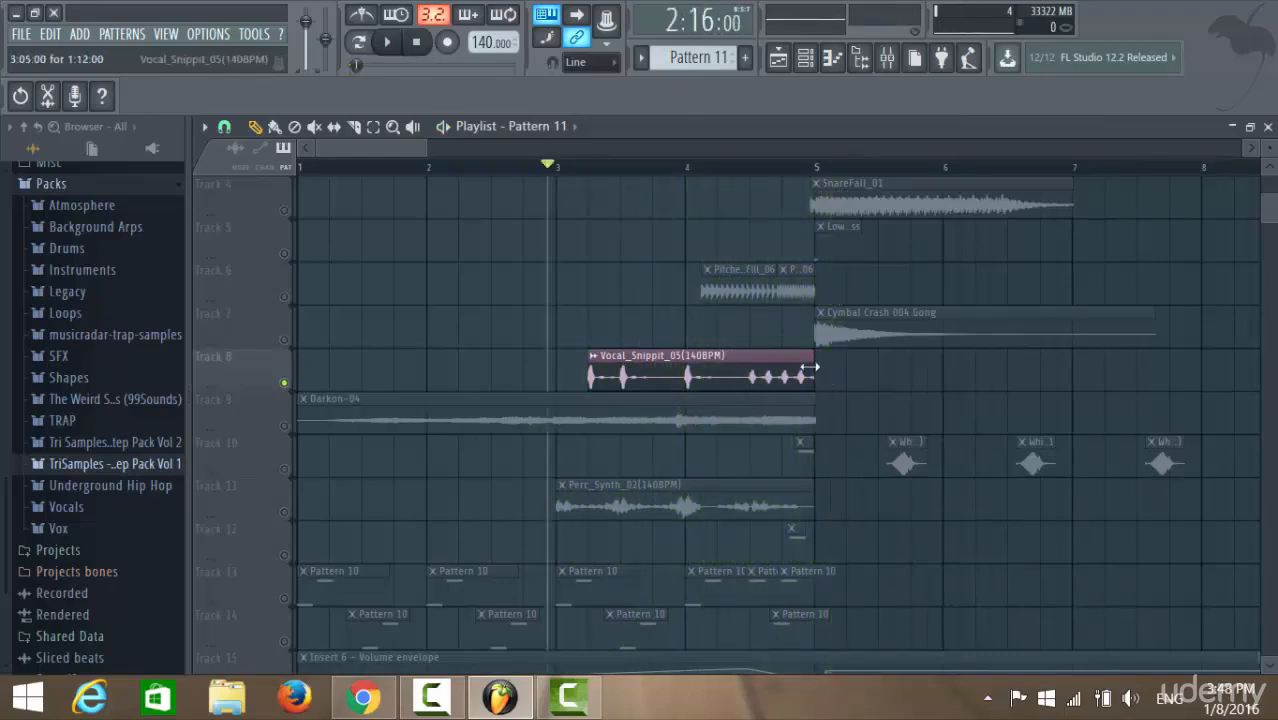
# - Extend the Vocal_Snippit_05 clip slightly past bar 5, play it, and trim its end back to bar 5
pyautogui.moveTo(850, 408); pyautogui.dragTo(836, 372)
pyautogui.click(390, 43)
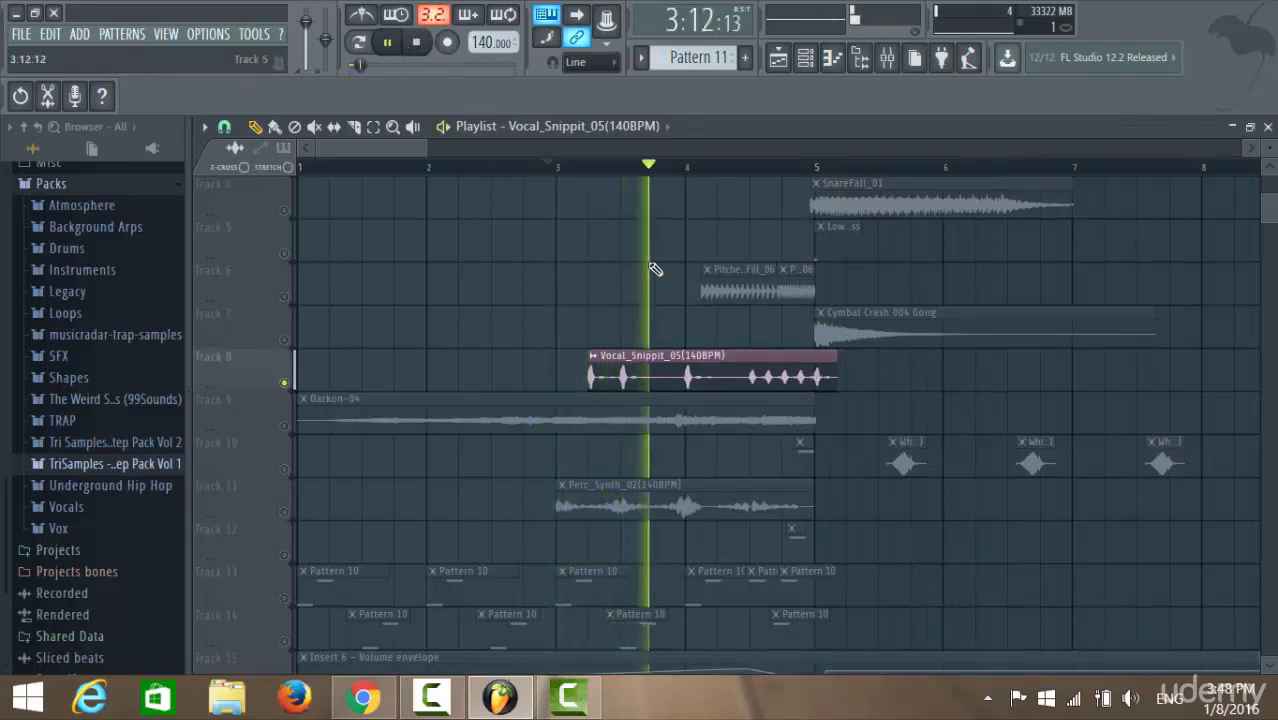
pyautogui.moveTo(836, 377); pyautogui.dragTo(814, 379)
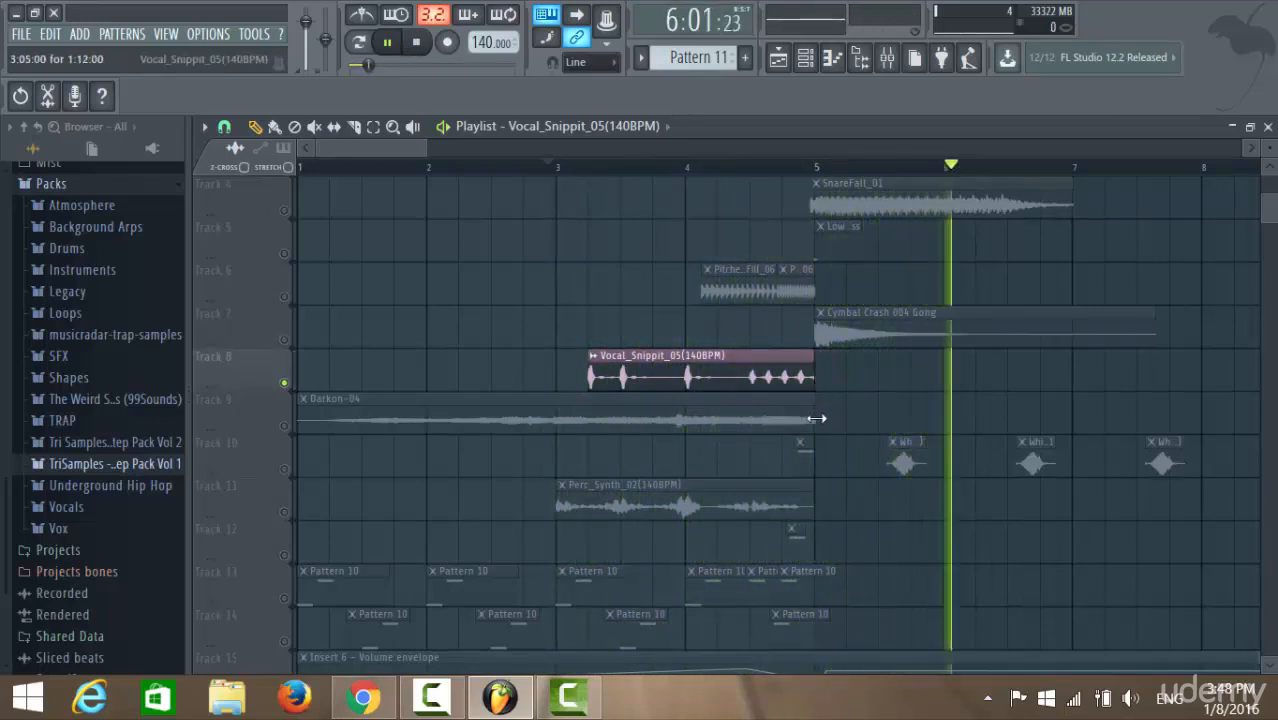
# - Replay Track 8's trimmed vocal clip from bar 3, stop playback, and unmute all tracks
pyautogui.click(559, 166)
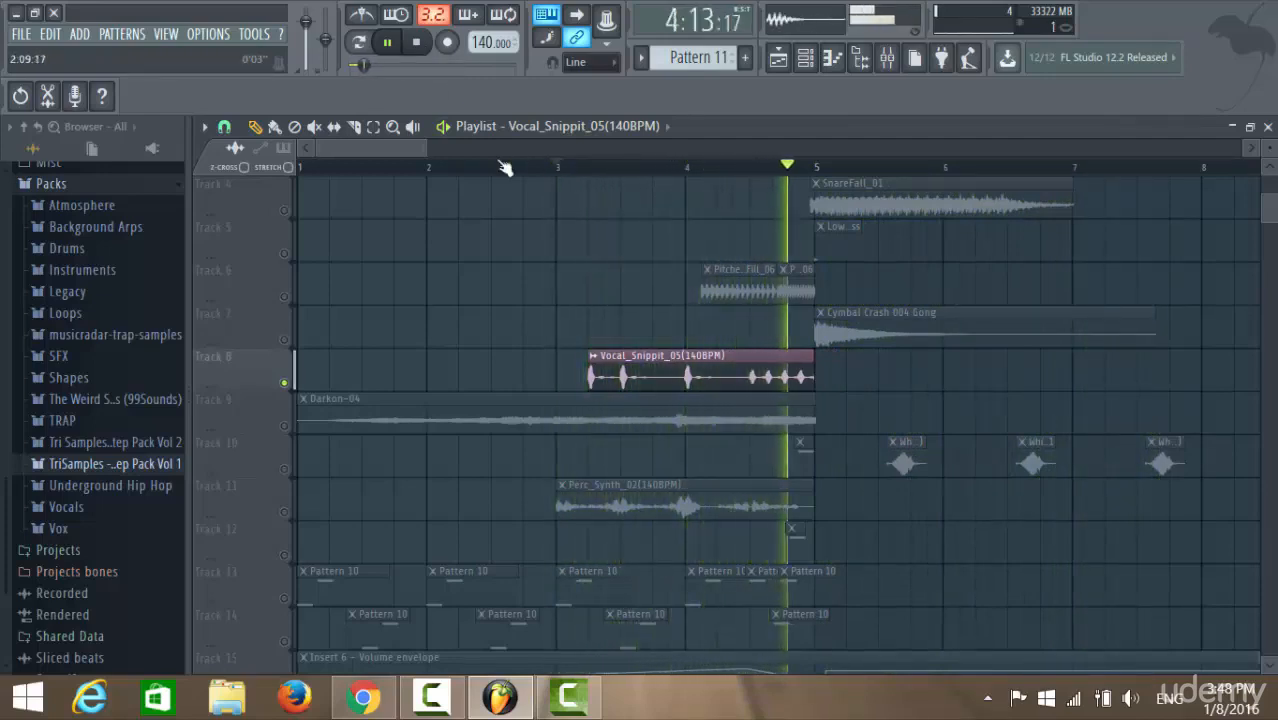
pyautogui.click(416, 41)
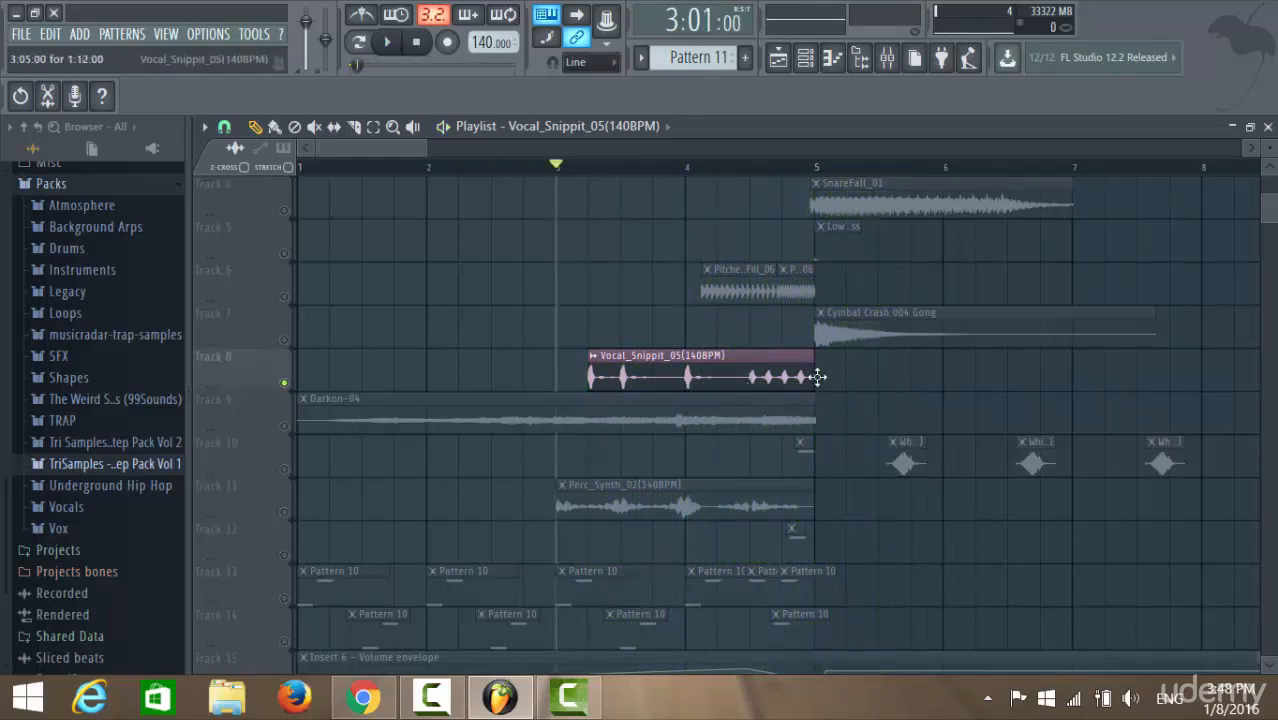
pyautogui.scroll(-2, 820, 475)
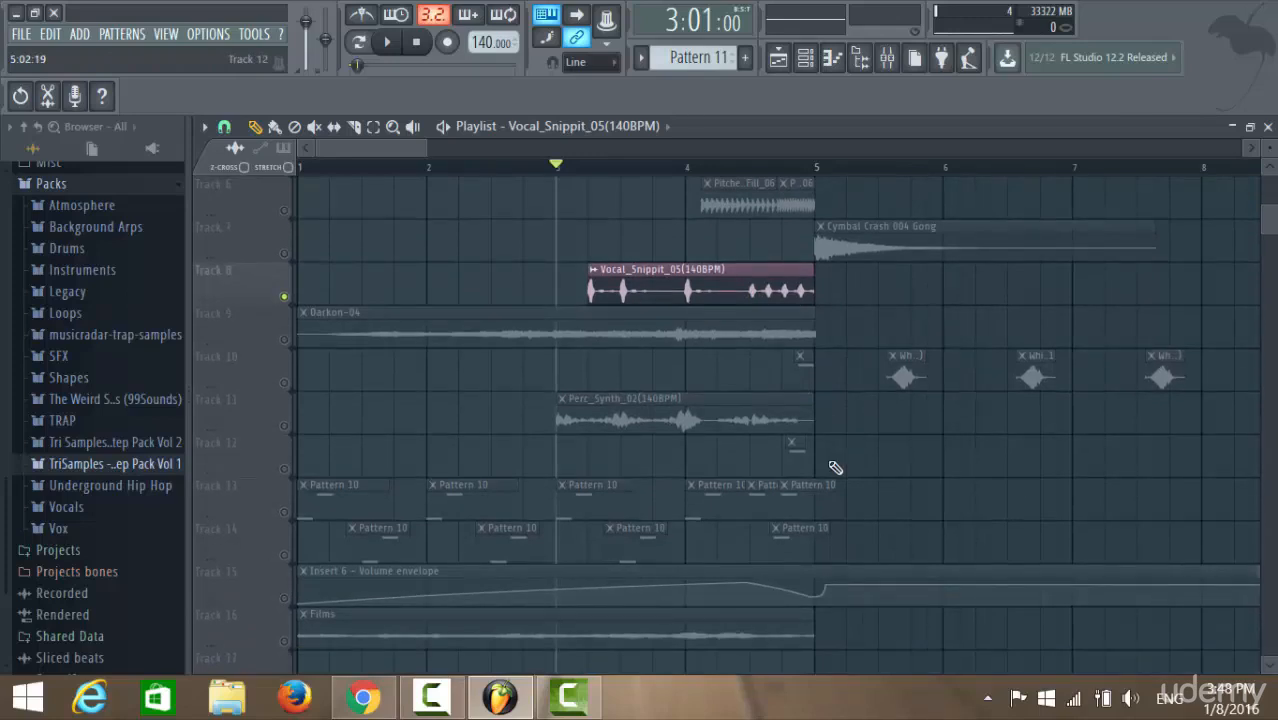
pyautogui.rightClick(284, 296)
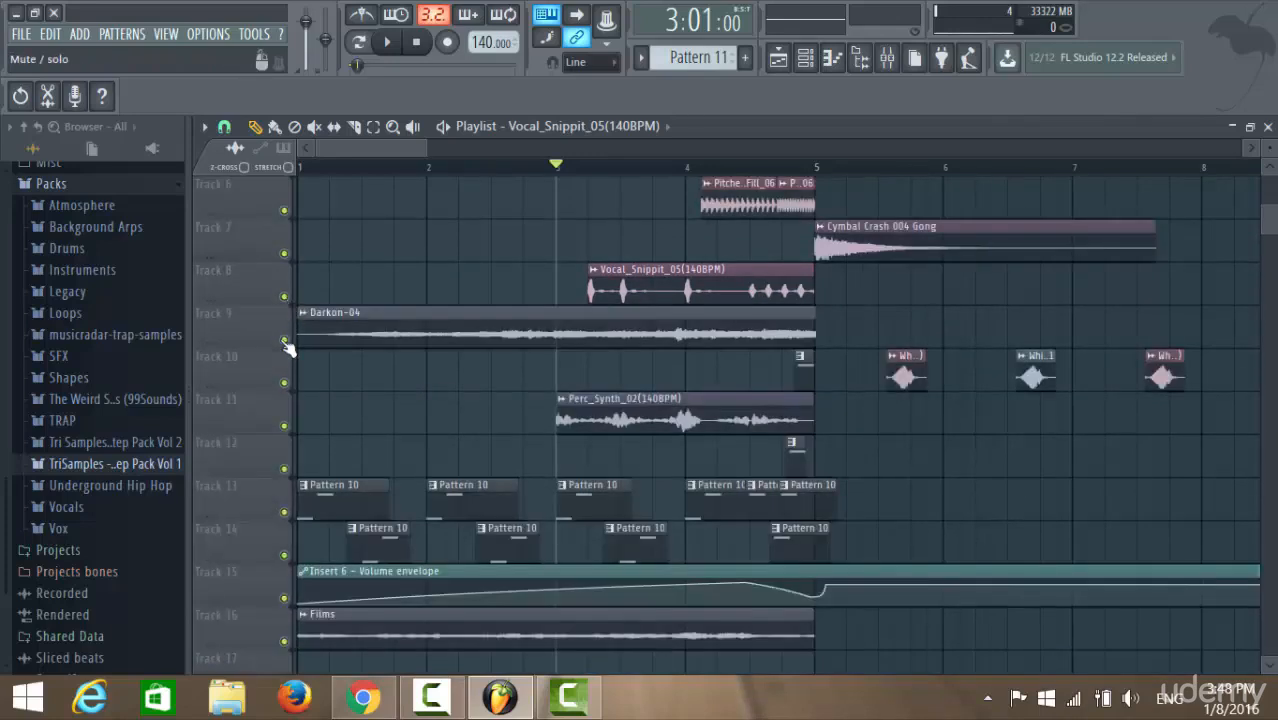
# - Solo Track 9, play its Darkon-04 clip from bar 1, and unmute all tracks
pyautogui.rightClick(284, 340)
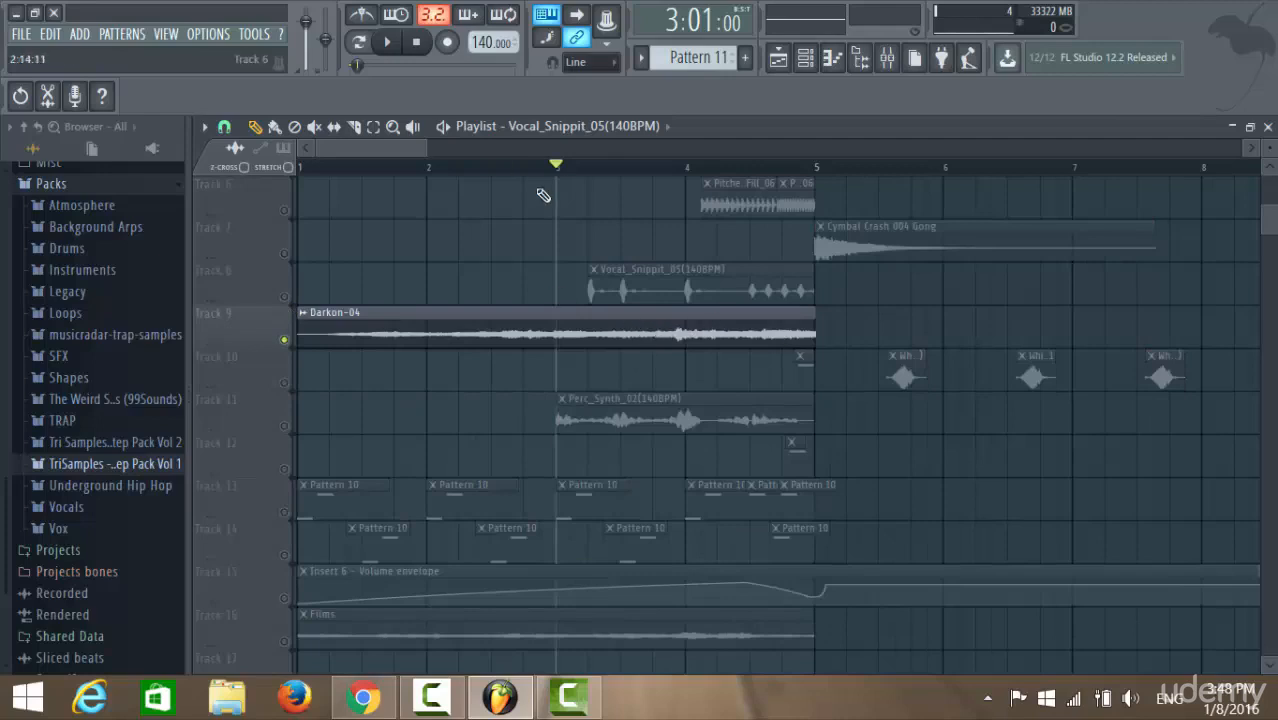
pyautogui.moveTo(563, 175); pyautogui.dragTo(271, 168)
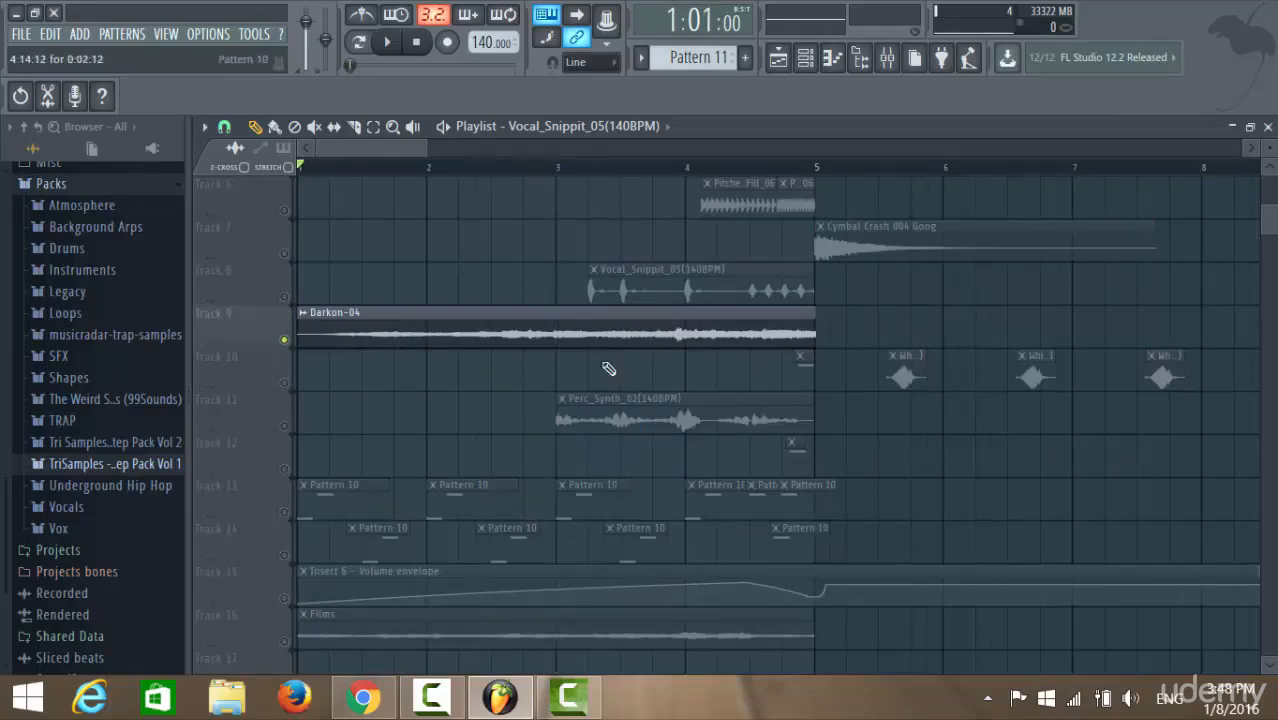
pyautogui.scroll(5, 978, 451)
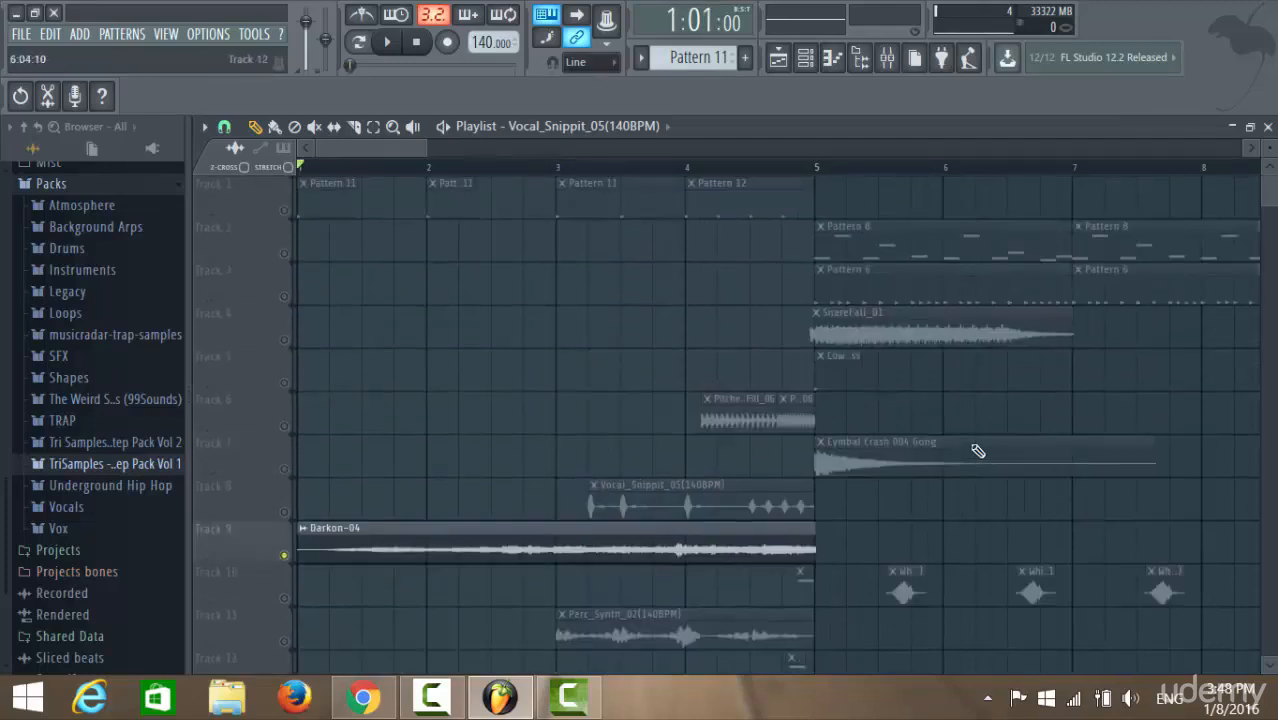
pyautogui.scroll(-5, 588, 291)
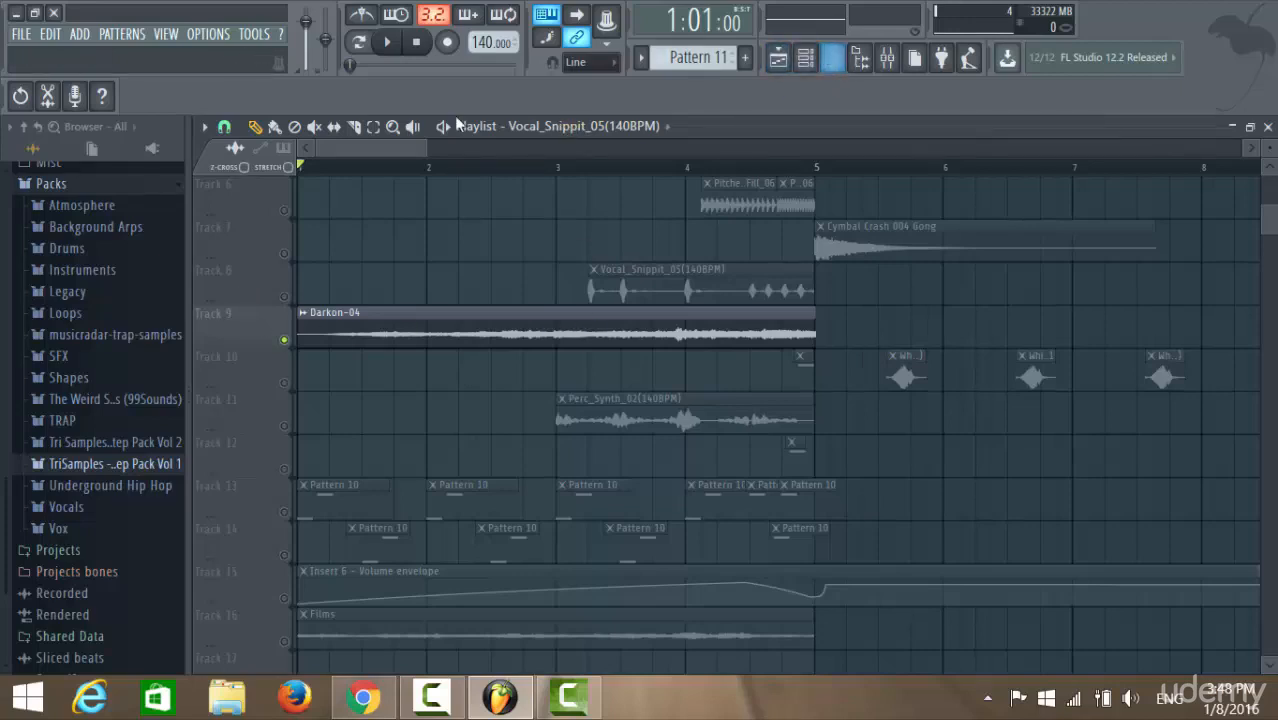
pyautogui.click(390, 50)
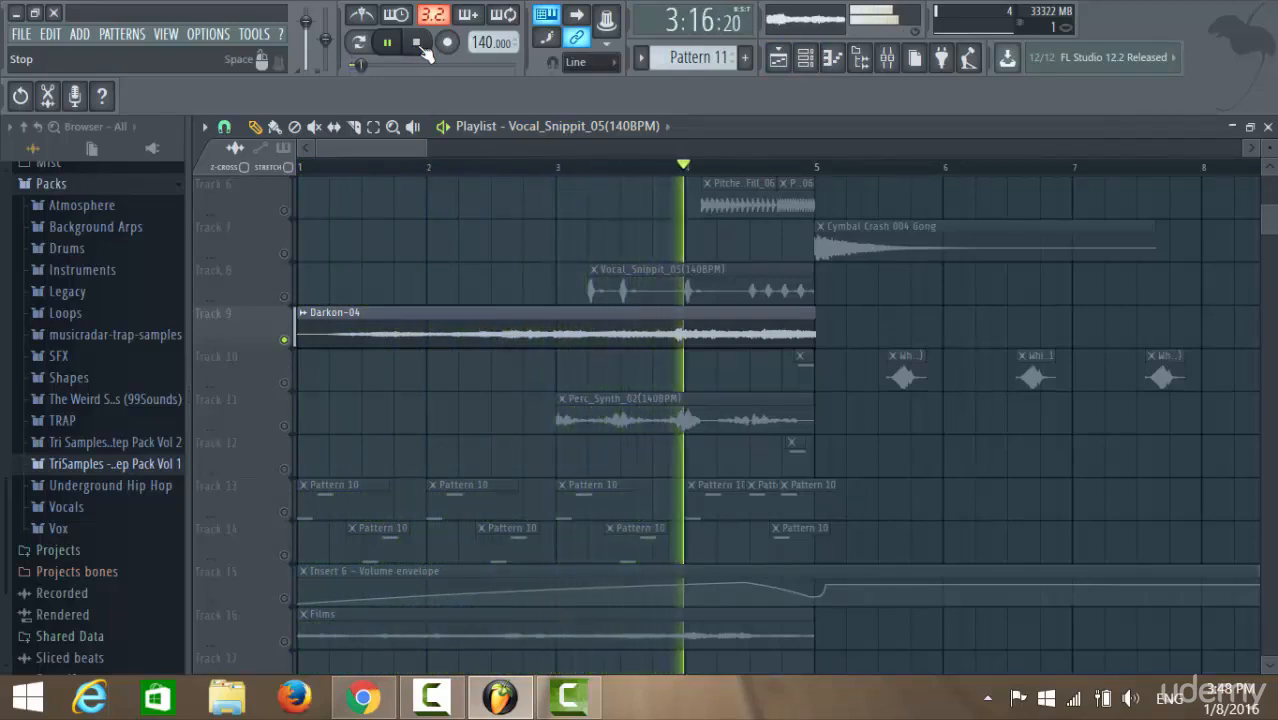
pyautogui.click(417, 42)
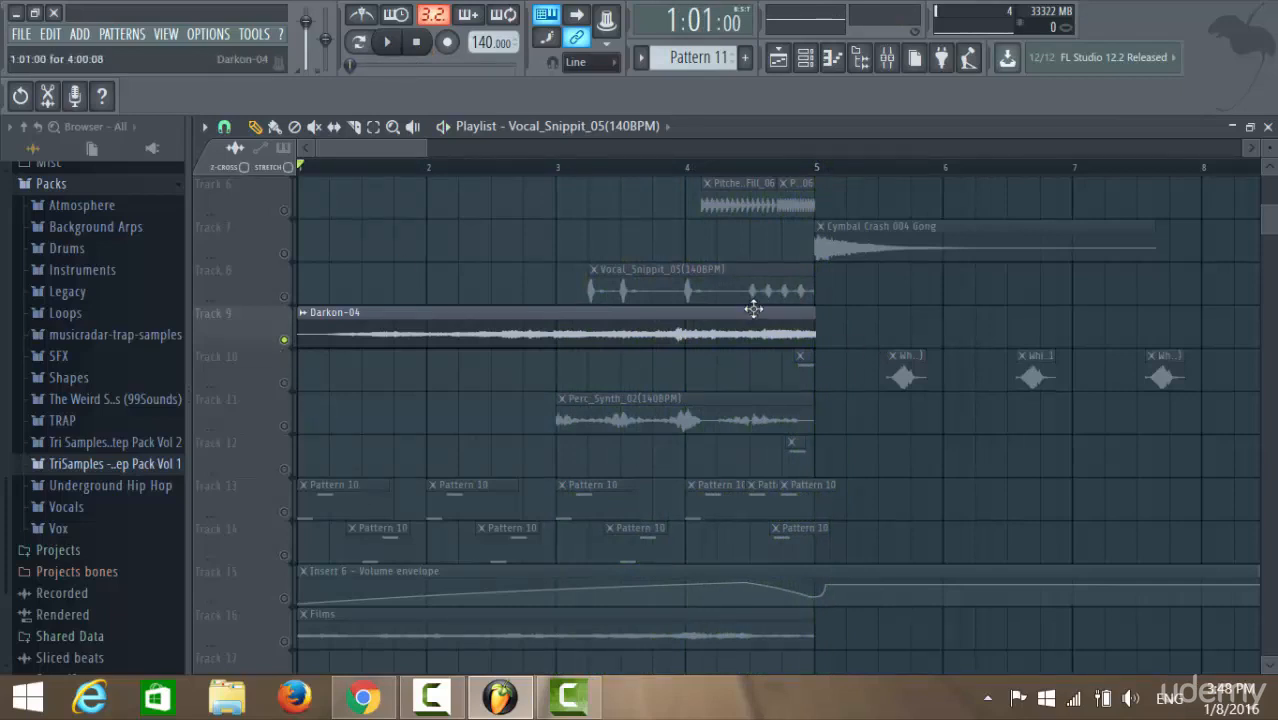
pyautogui.rightClick(285, 341)
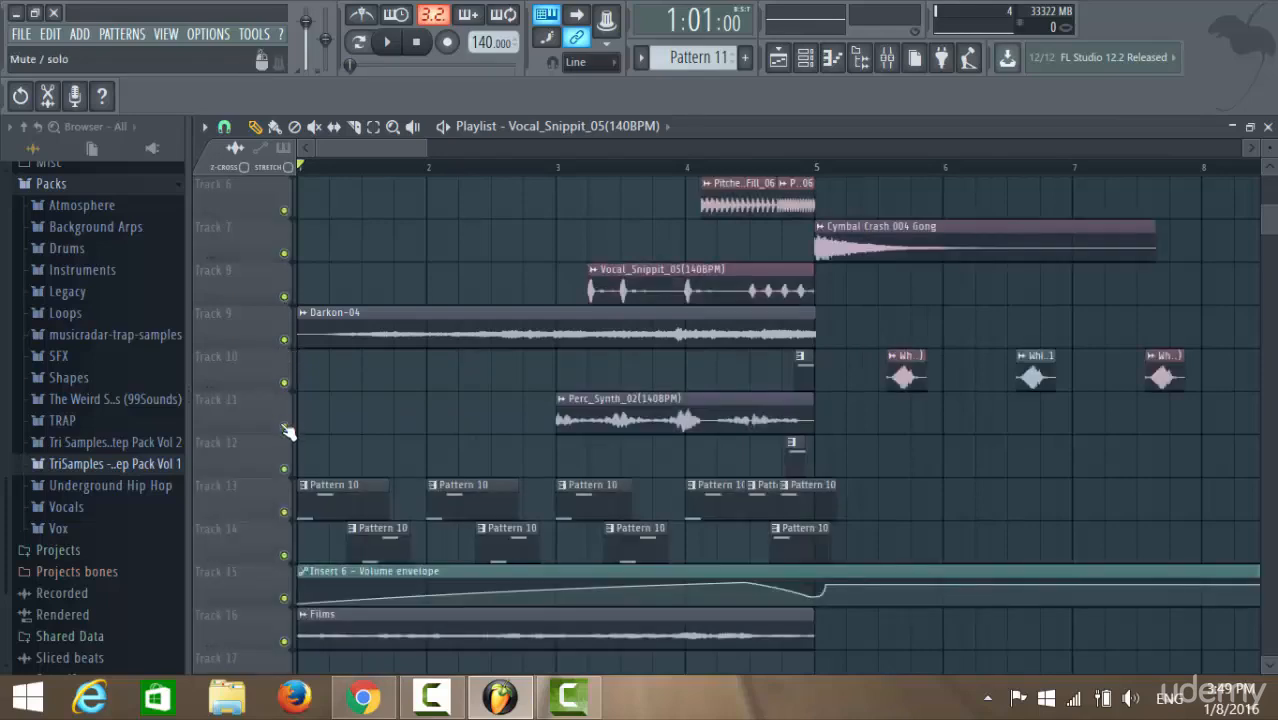
# - Solo Track 11 and play its Perc_Synth_02 clip from 2:16:00, just before bar 3
pyautogui.rightClick(285, 428)
pyautogui.click(548, 167)
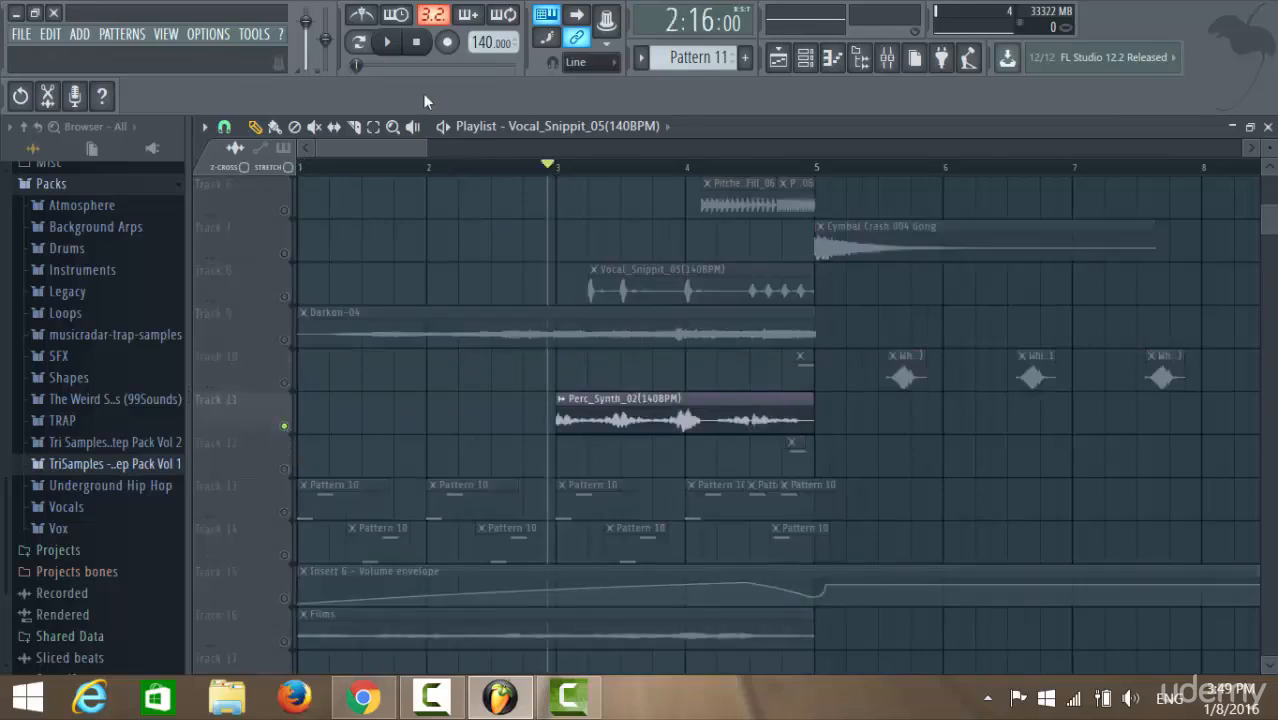
pyautogui.click(391, 44)
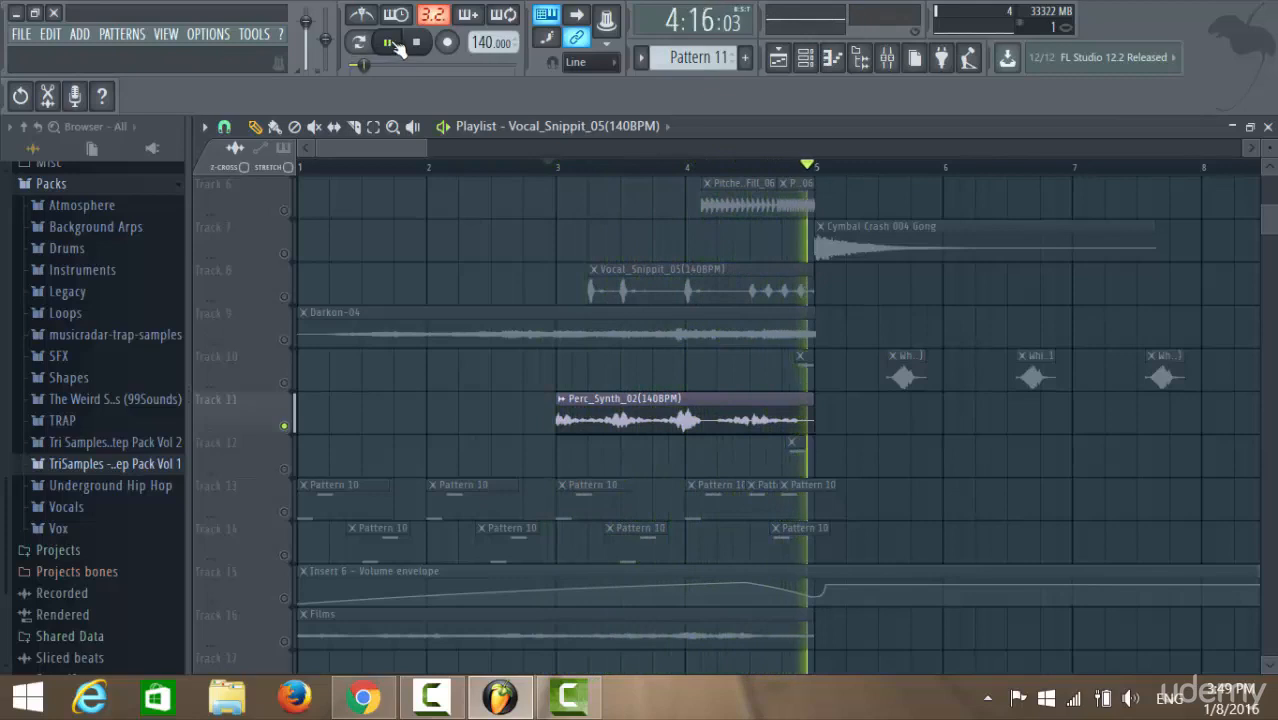
pyautogui.click(416, 42)
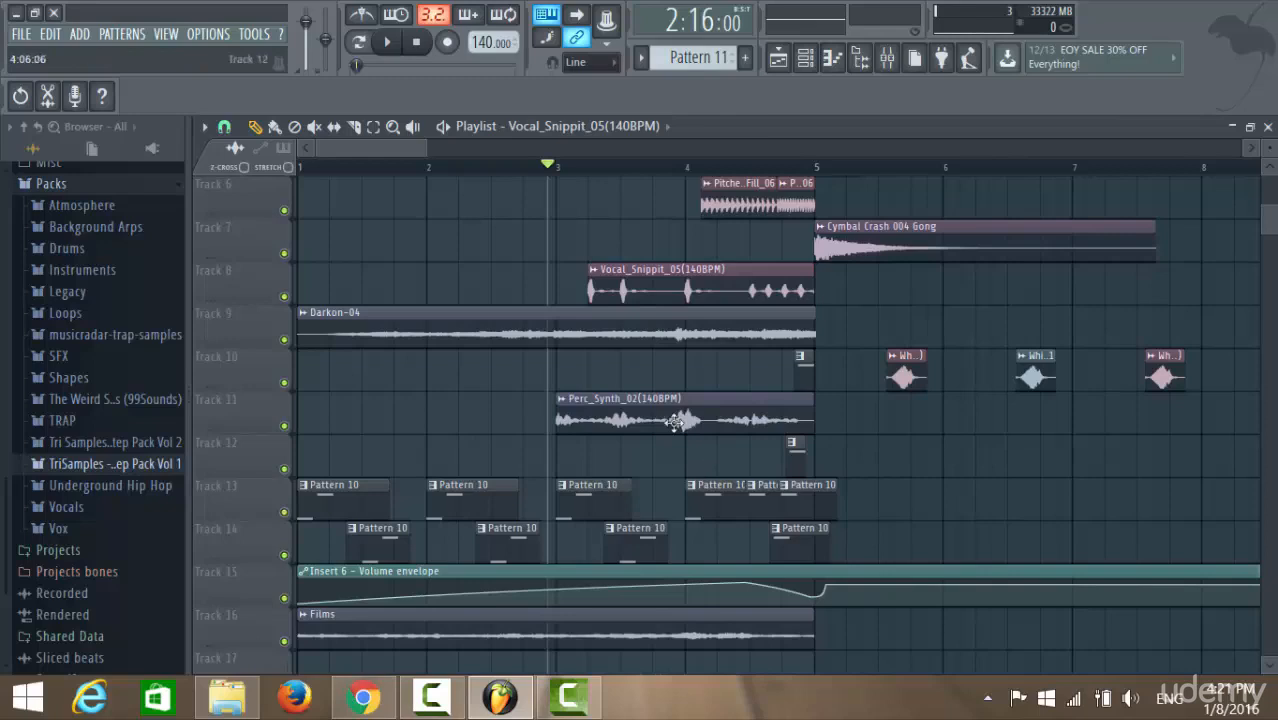
# - Solo Track 16, play its Films clip from bar 1, and unmute all tracks
pyautogui.rightClick(284, 641)
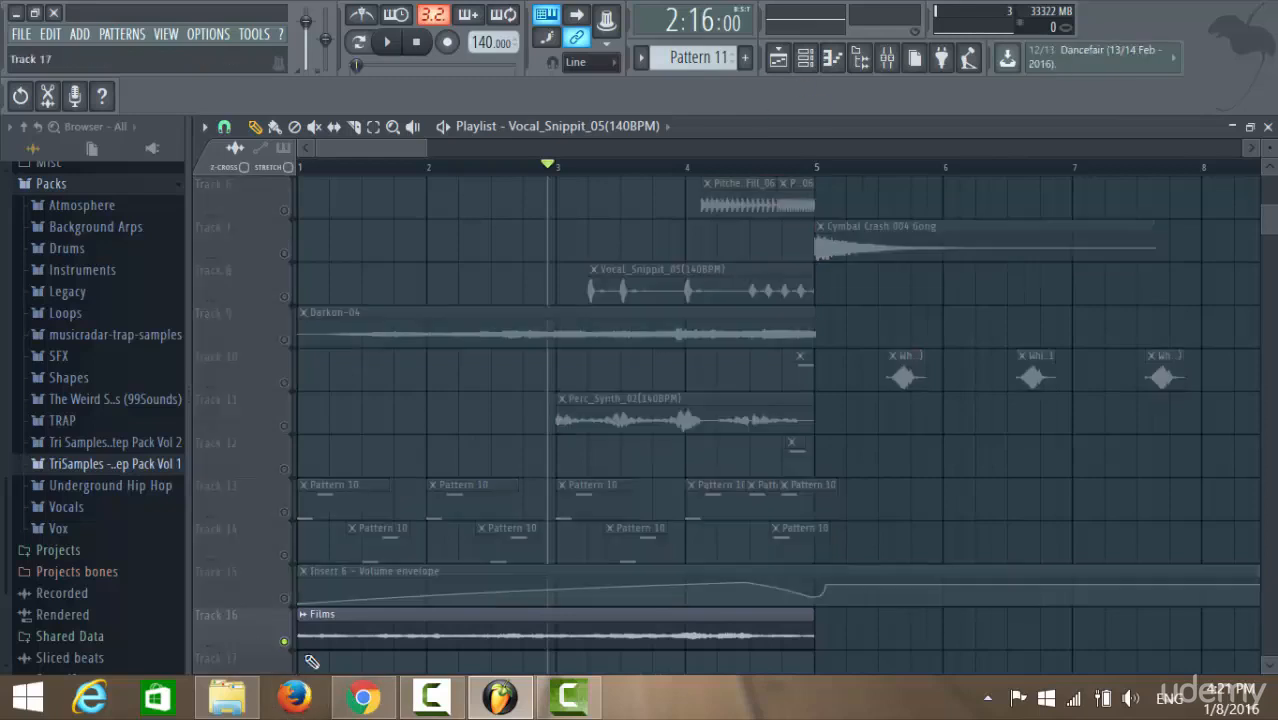
pyautogui.moveTo(555, 170); pyautogui.dragTo(300, 168)
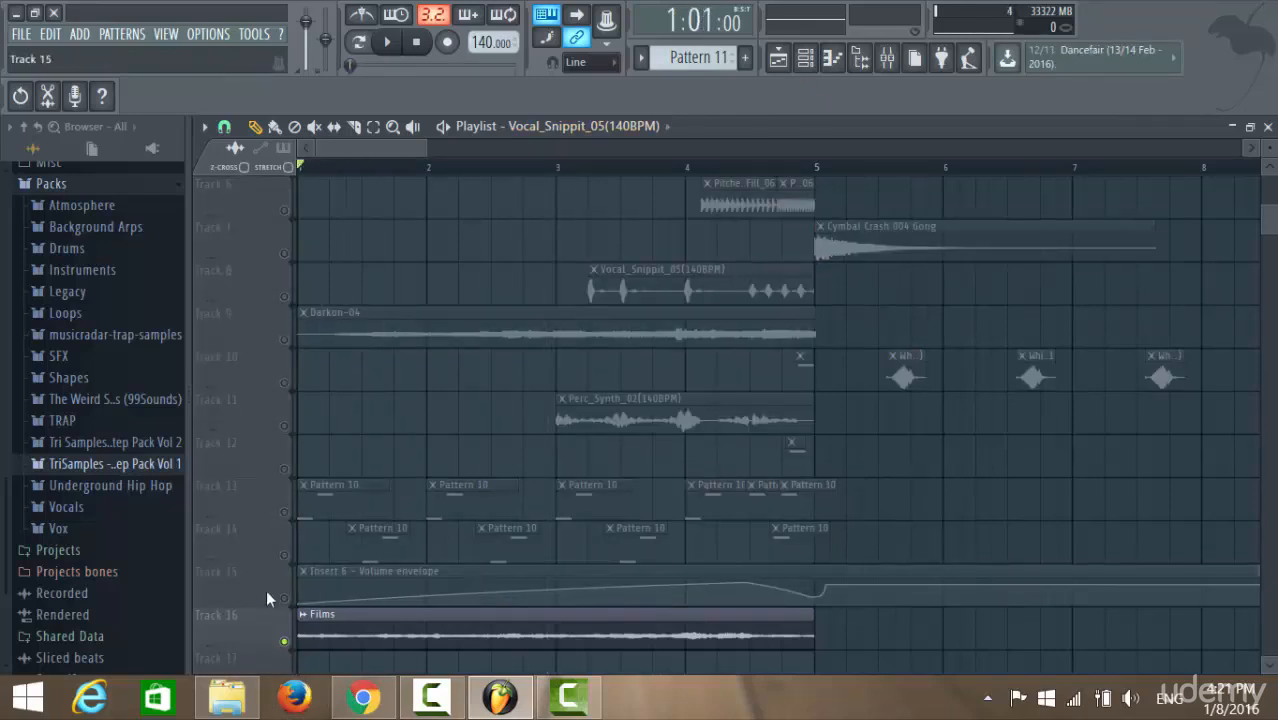
pyautogui.click(387, 41)
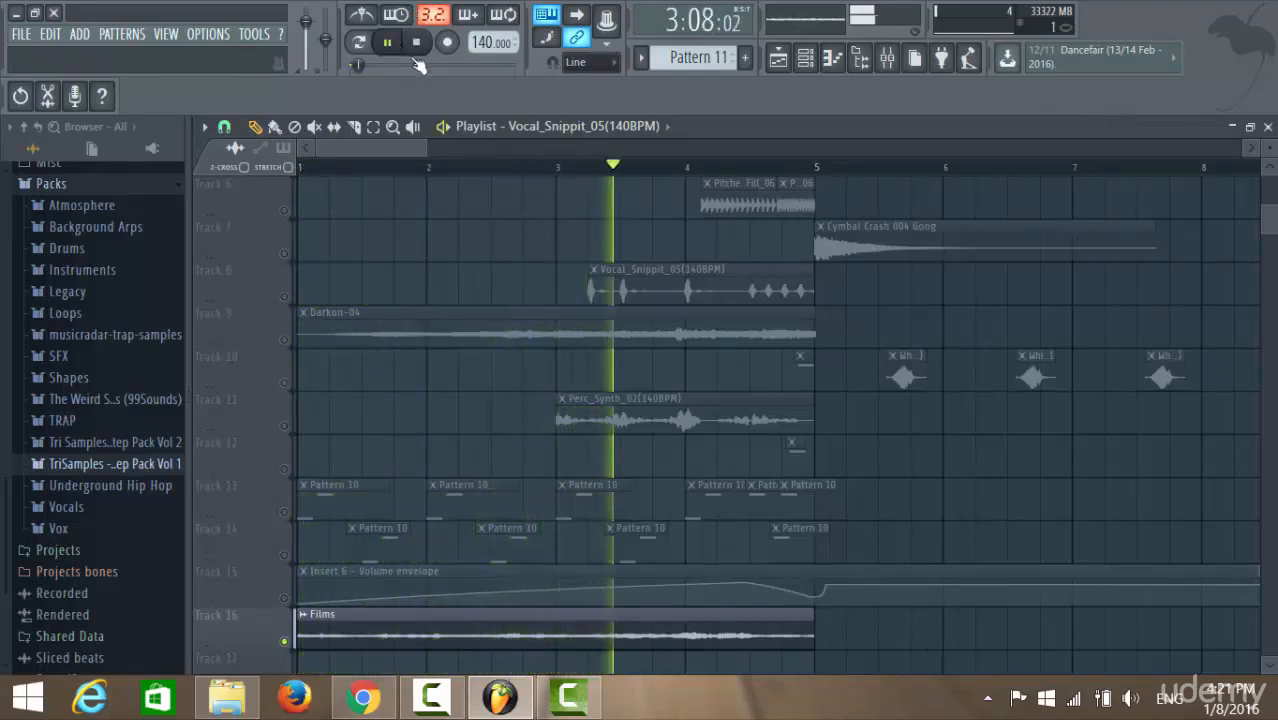
pyautogui.click(417, 43)
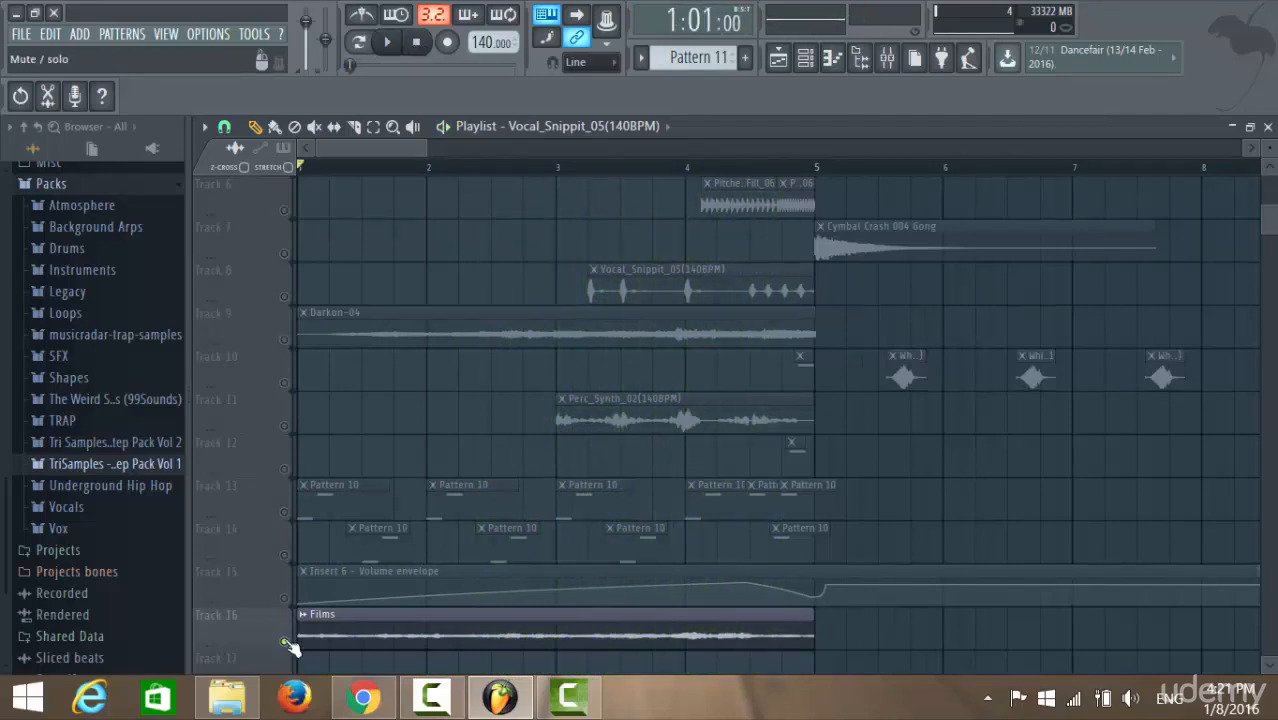
pyautogui.rightClick(285, 642)
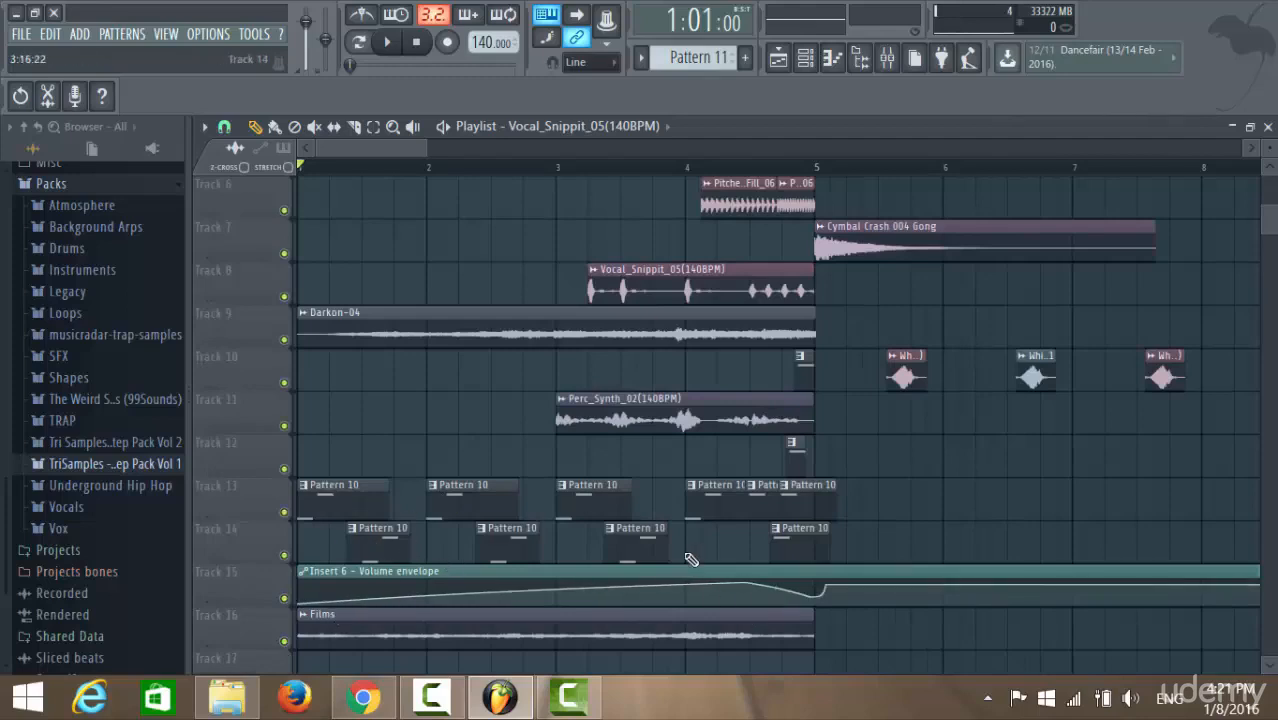
pyautogui.scroll(5, 970, 480)
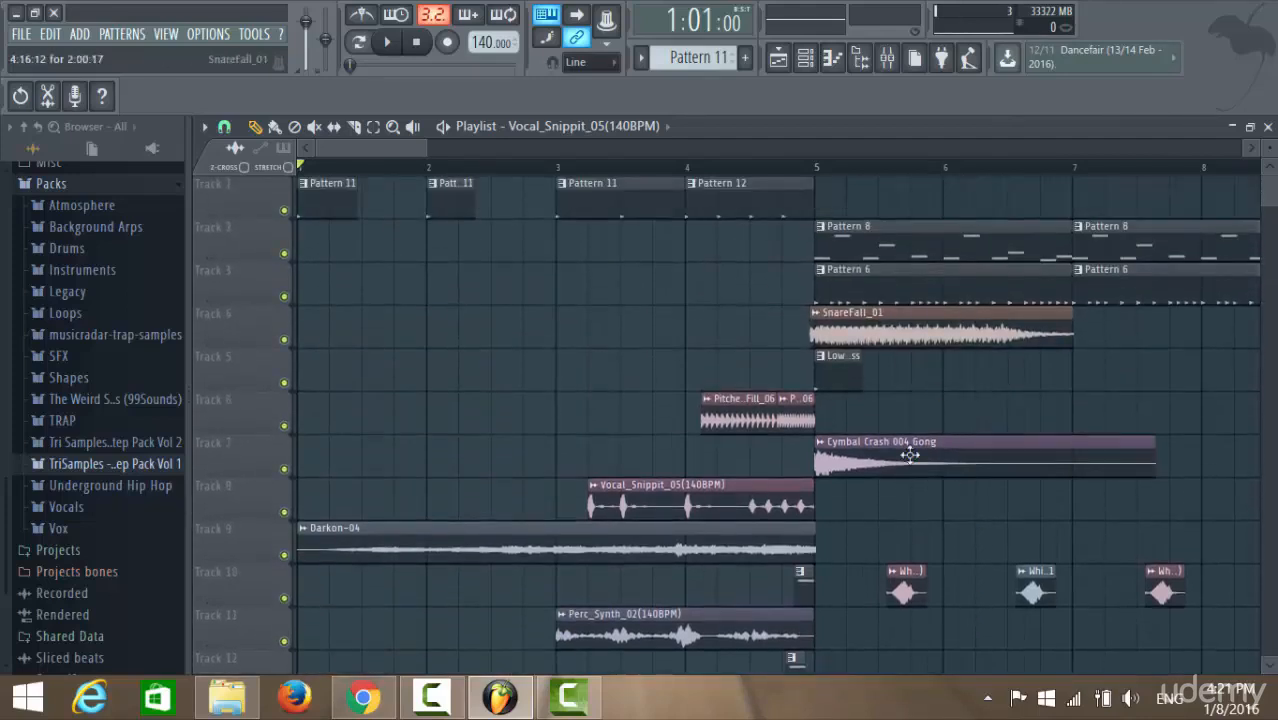
pyautogui.scroll(-6, 842, 379)
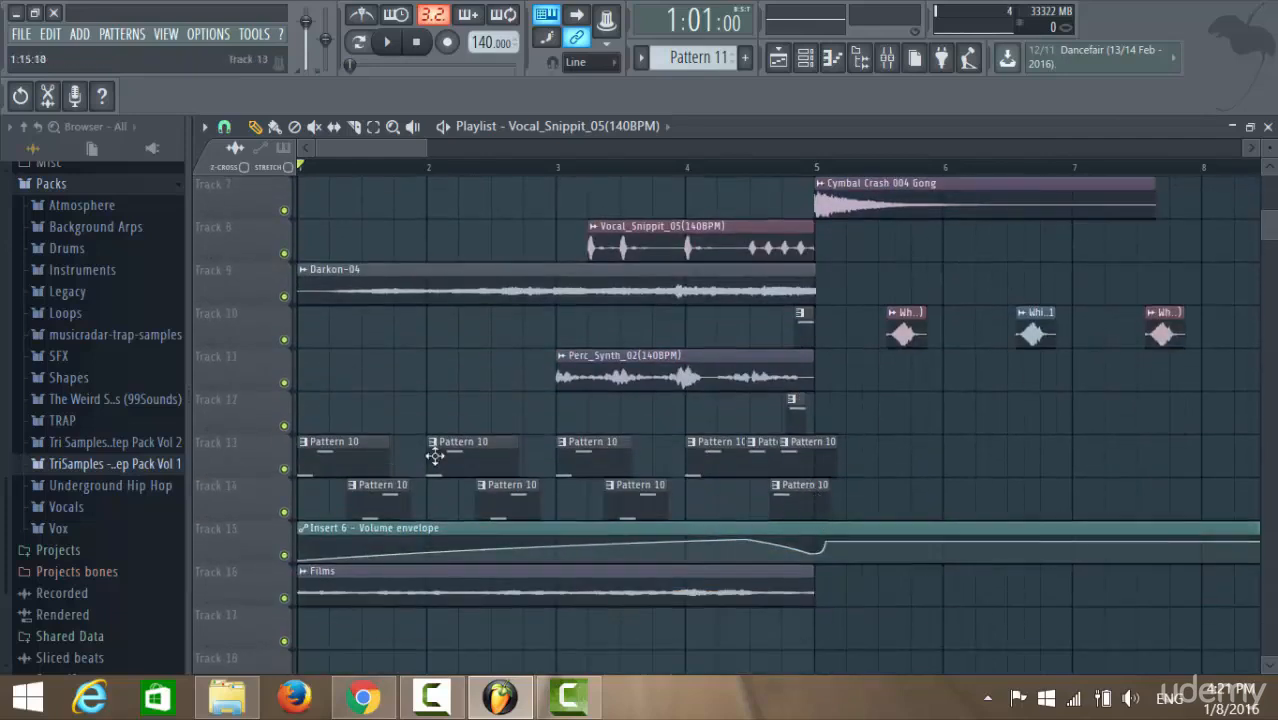
pyautogui.scroll(6, 435, 456)
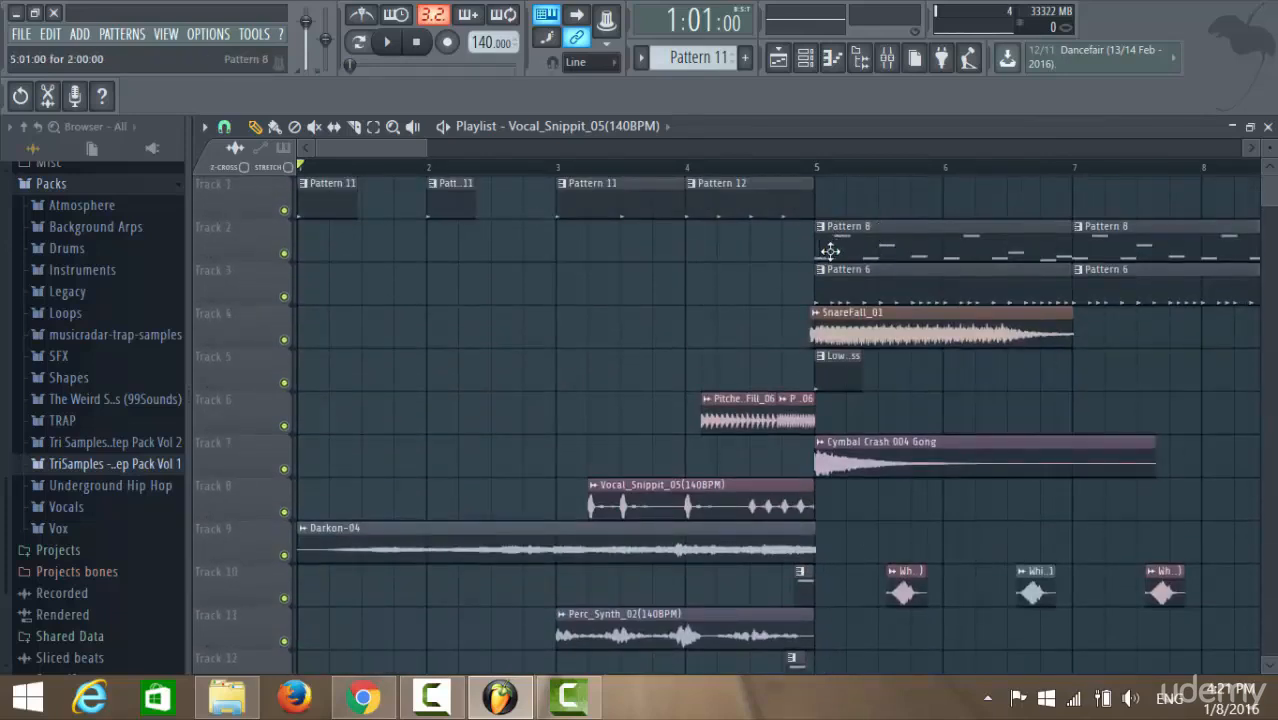
pyautogui.scroll(-4, 722, 378)
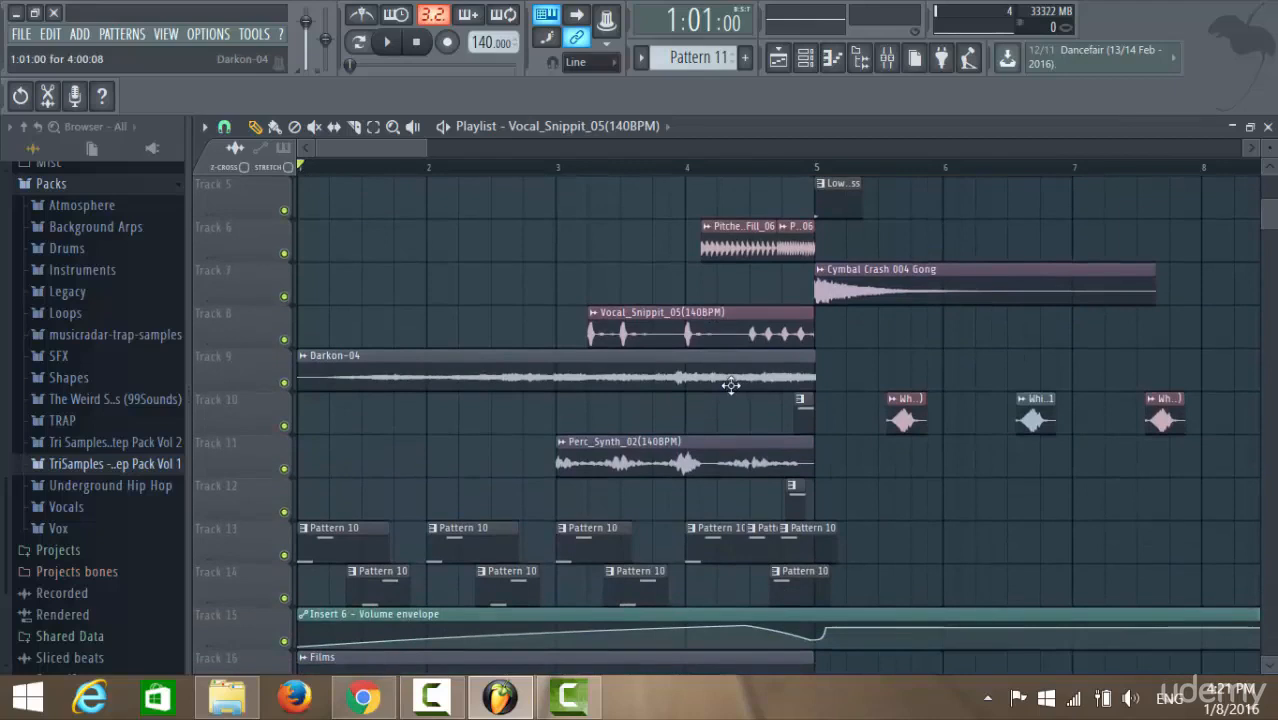
pyautogui.scroll(-2, 576, 521)
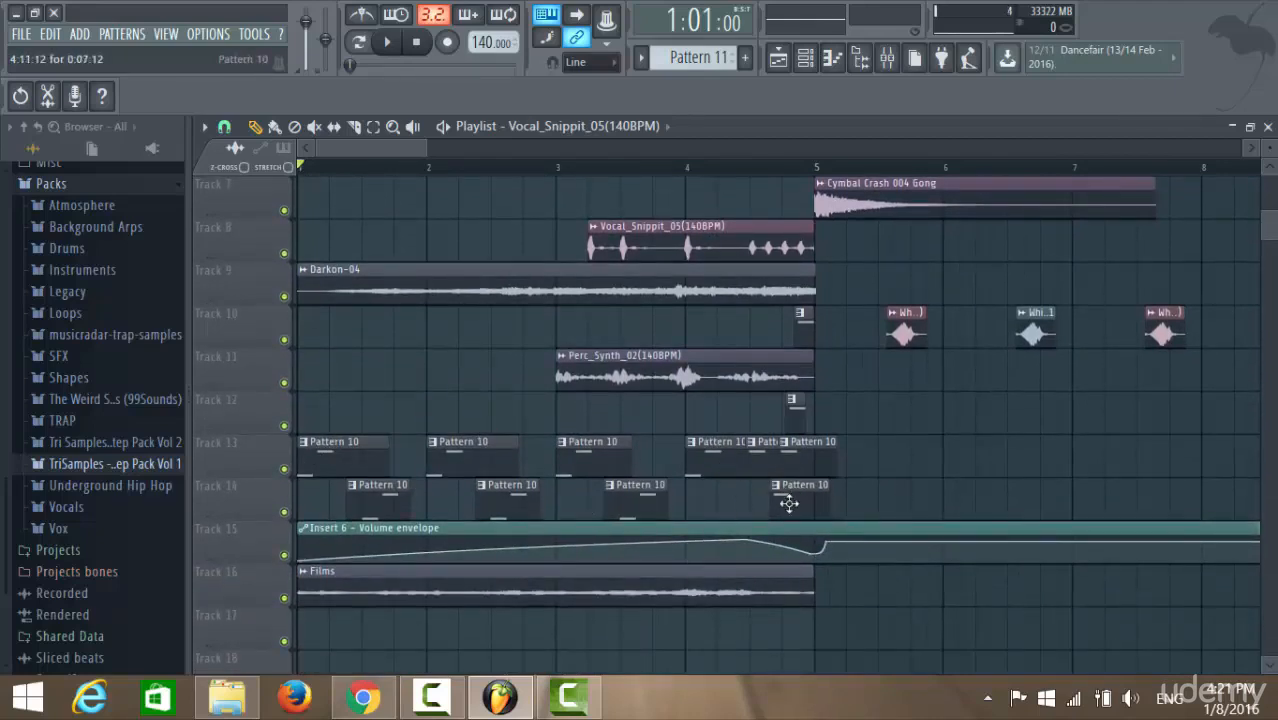
pyautogui.scroll(2, 1154, 514)
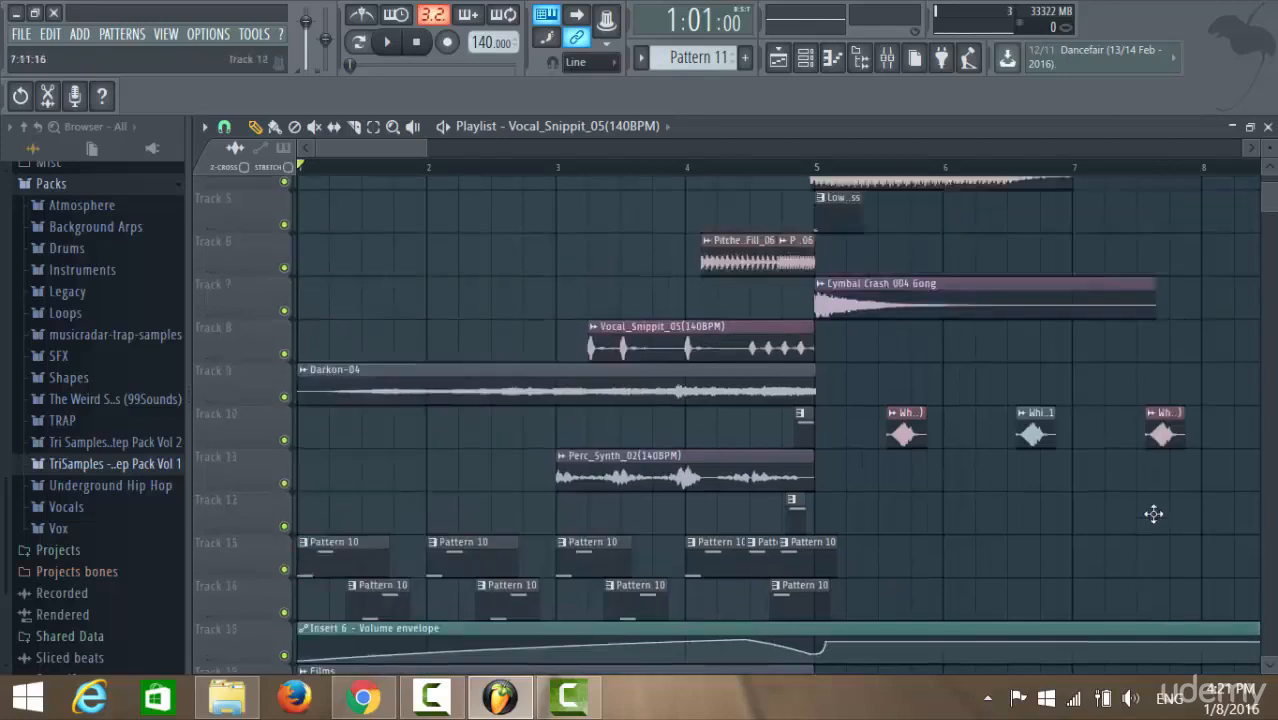
pyautogui.scroll(4, 1154, 514)
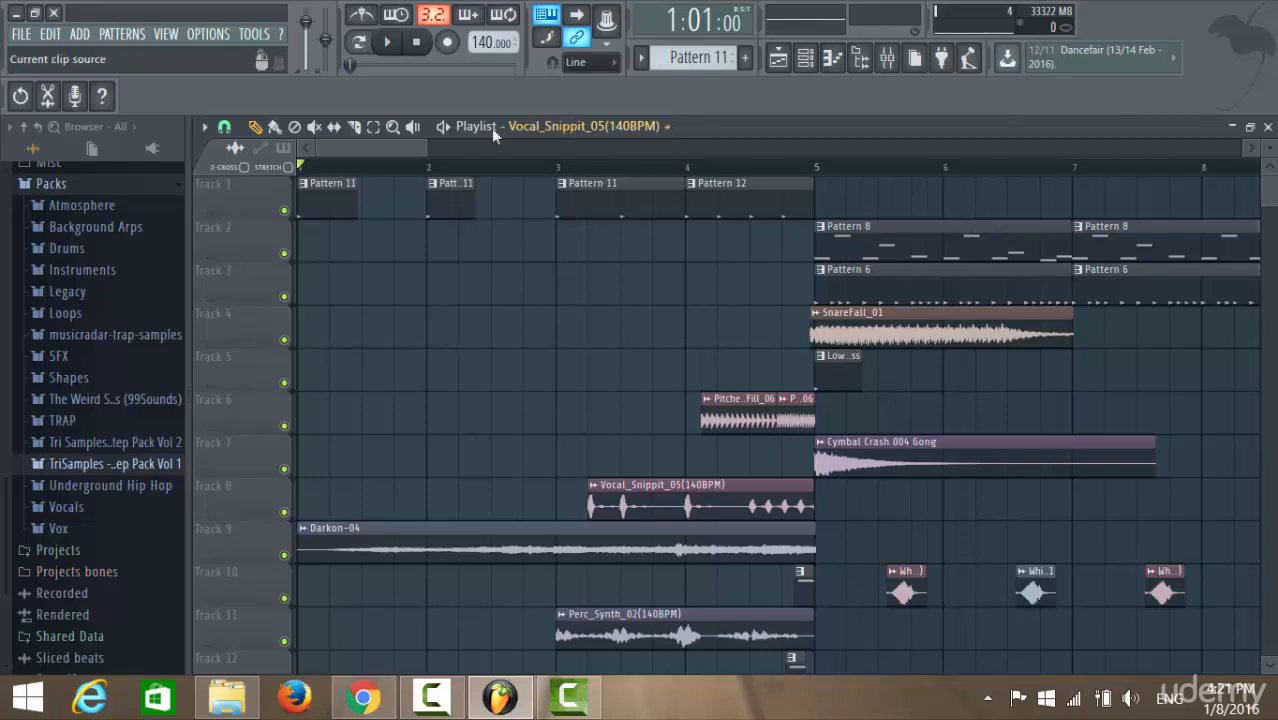
# - Open Track 1's Pattern 1 clip at bar 11 and show its drum steps in the channel rack
pyautogui.moveTo(388, 150); pyautogui.dragTo(518, 162)
pyautogui.hscroll(3, 417, 151)
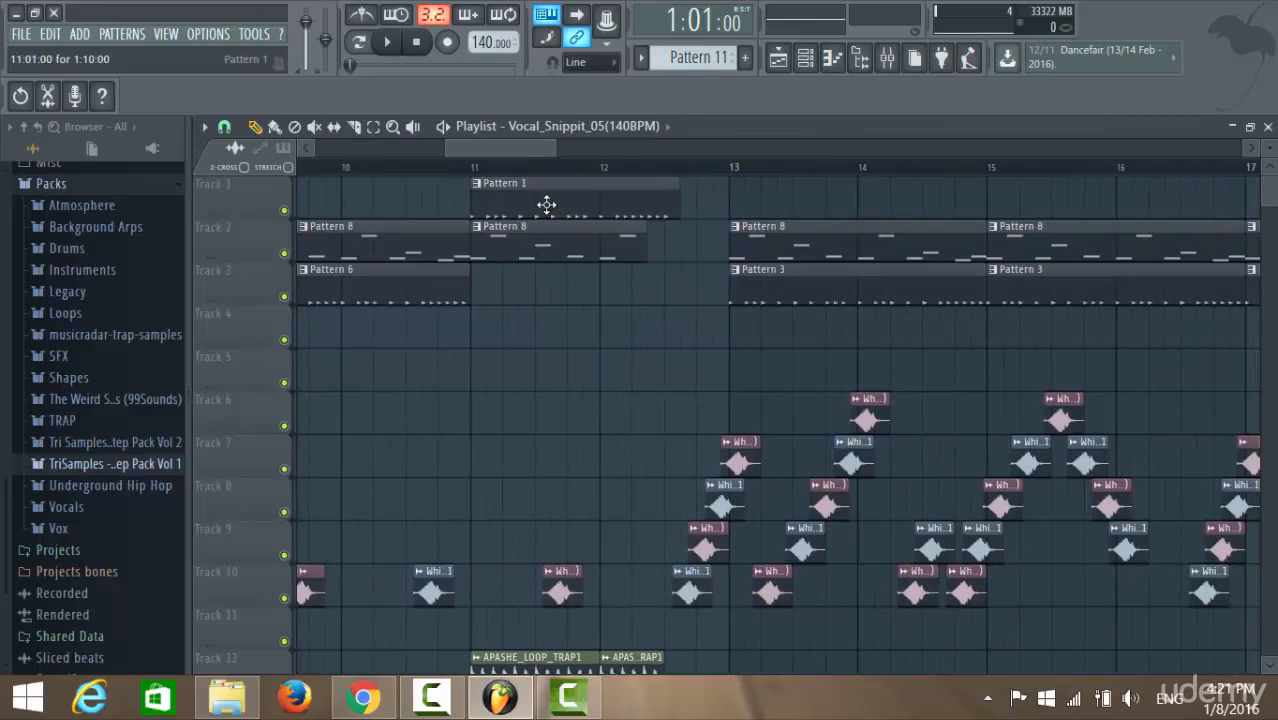
pyautogui.doubleClick(542, 205)
pyautogui.click(808, 58)
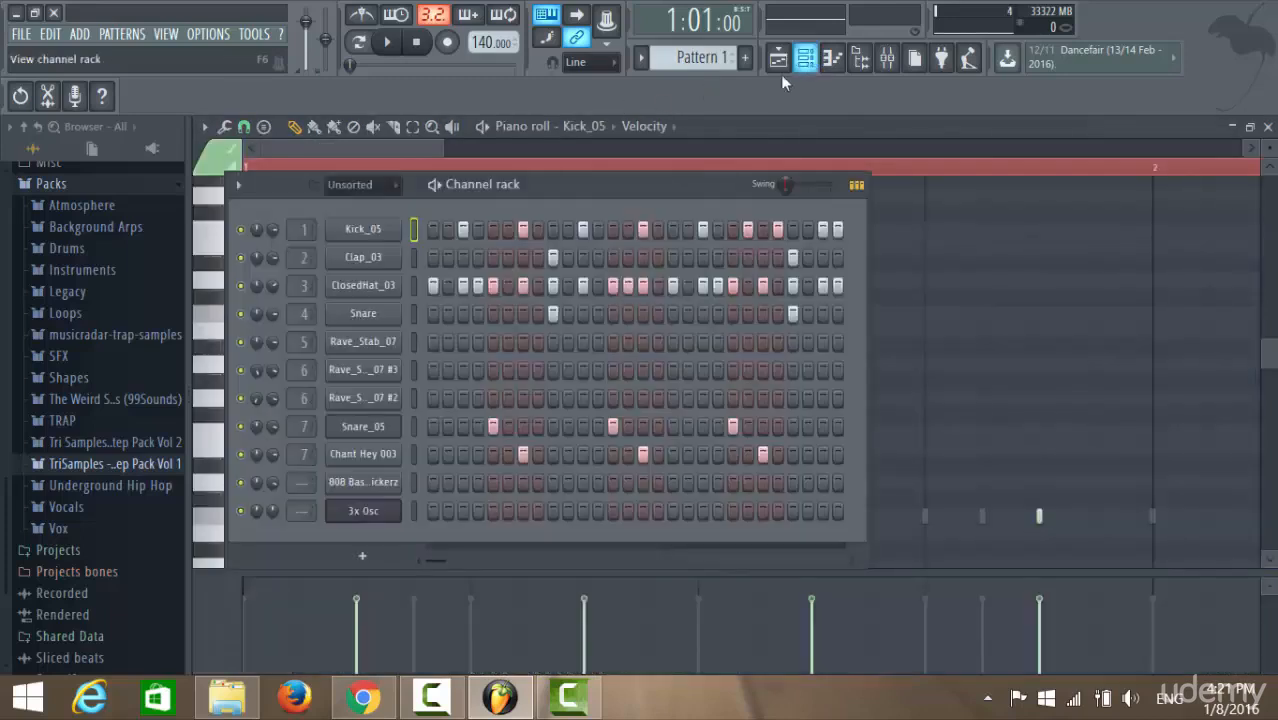
# - Switch playback from song mode to pattern mode, play Pattern 1, and stop it
pyautogui.click(390, 55)
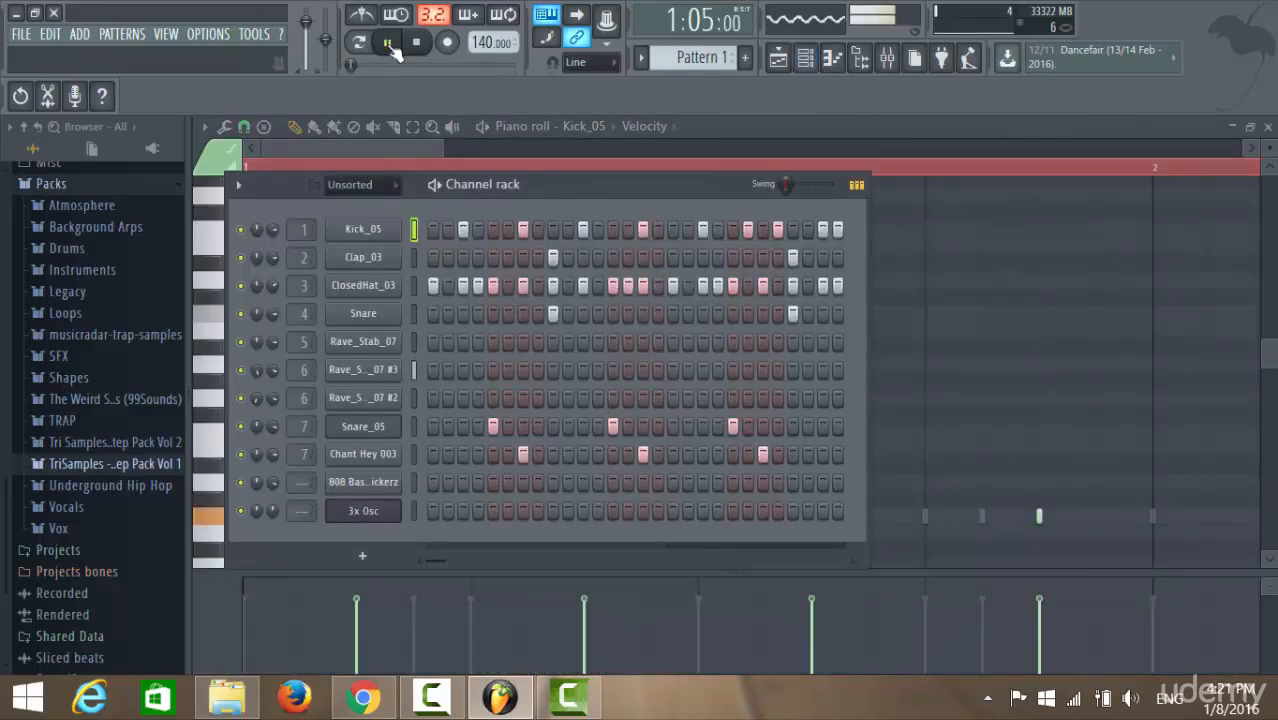
pyautogui.click(414, 44)
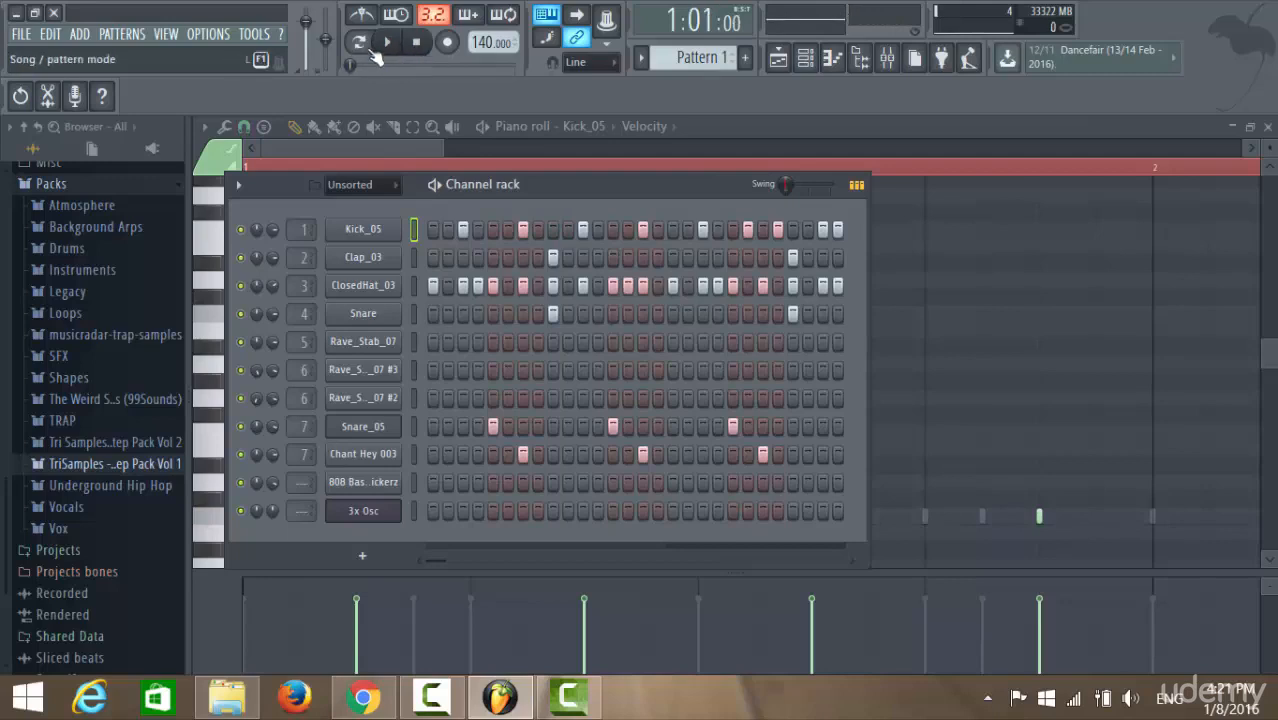
pyautogui.click(364, 46)
pyautogui.click(389, 44)
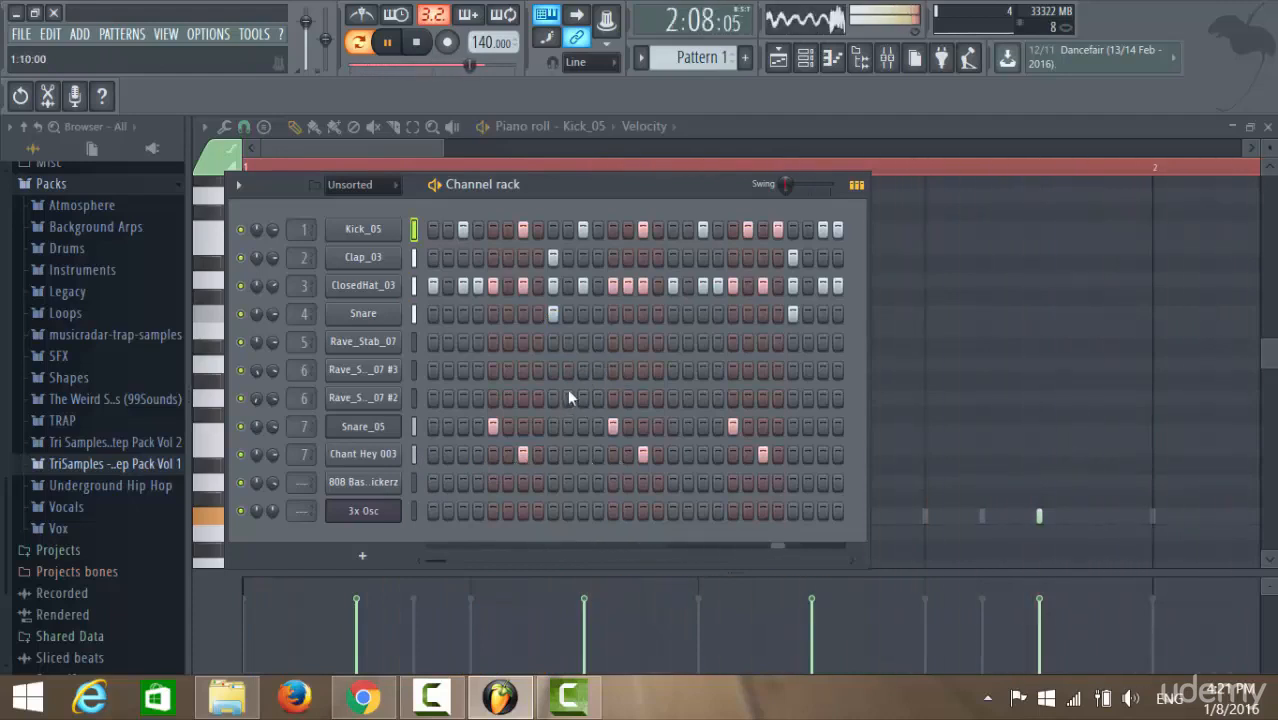
pyautogui.click(413, 58)
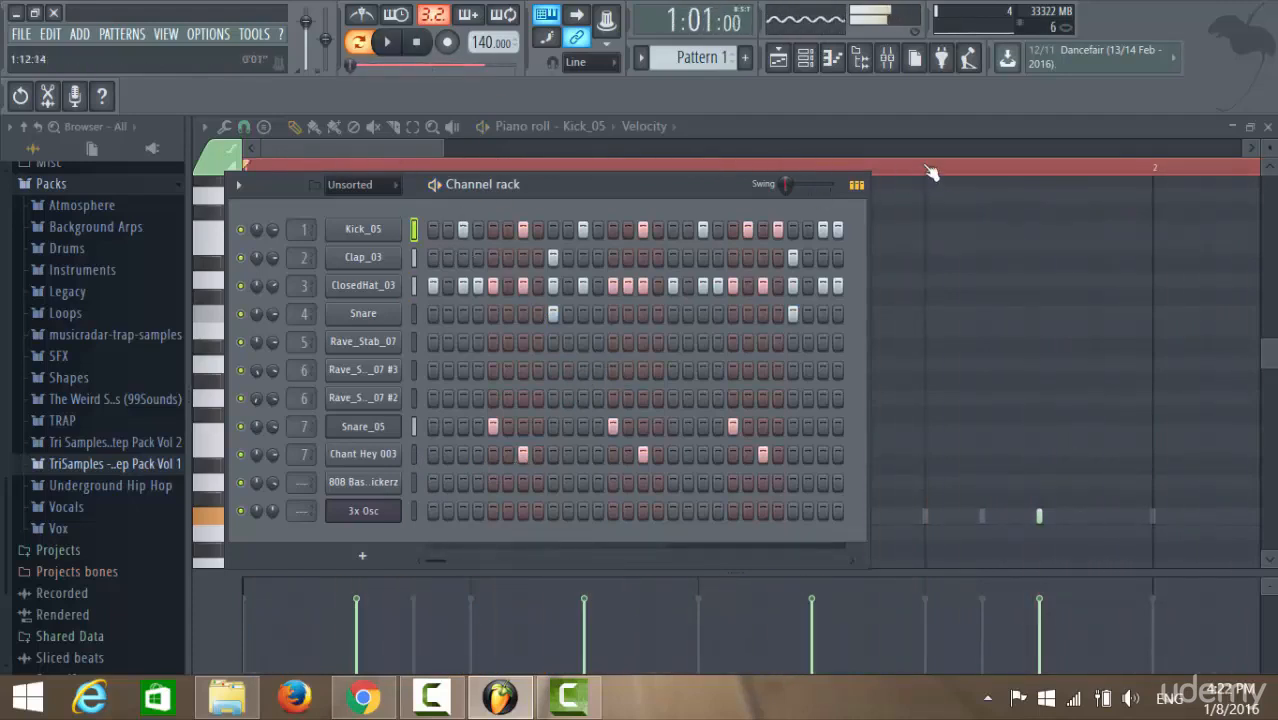
# - Hide the channel rack and clear the time selection in Kick_05's piano roll for Pattern 1
pyautogui.press('F6')
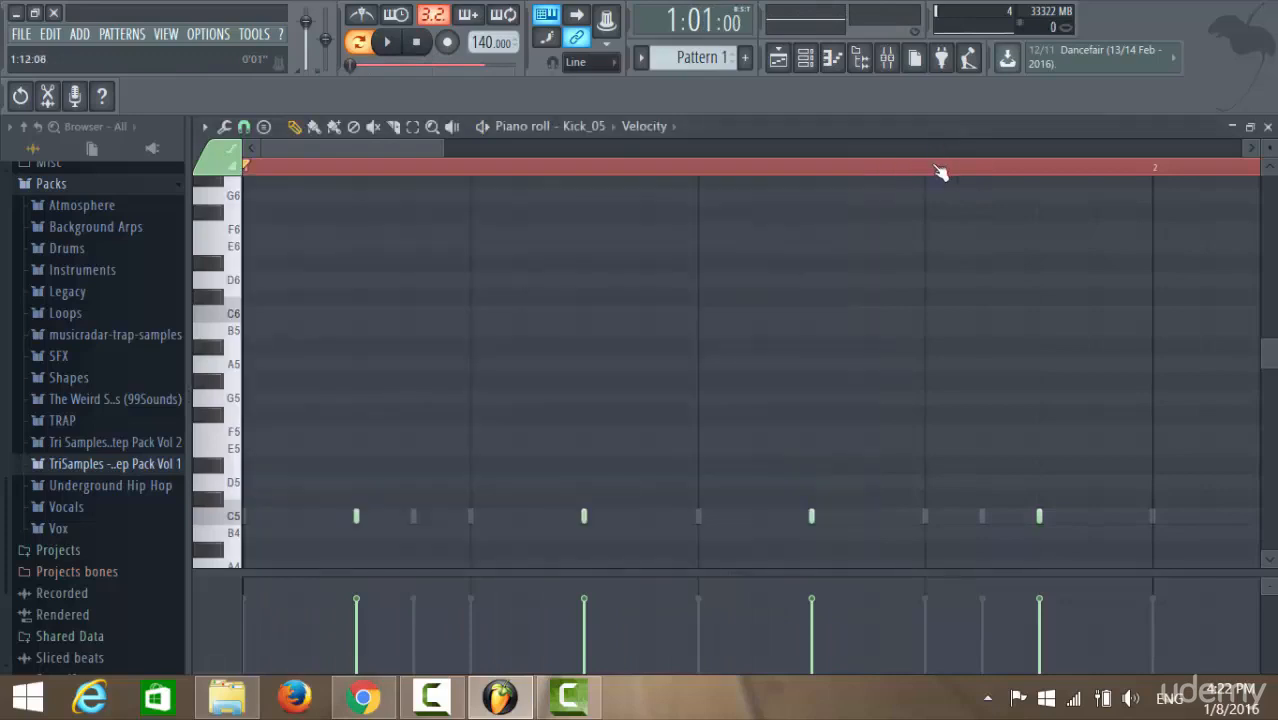
pyautogui.moveTo(397, 152); pyautogui.dragTo(590, 160)
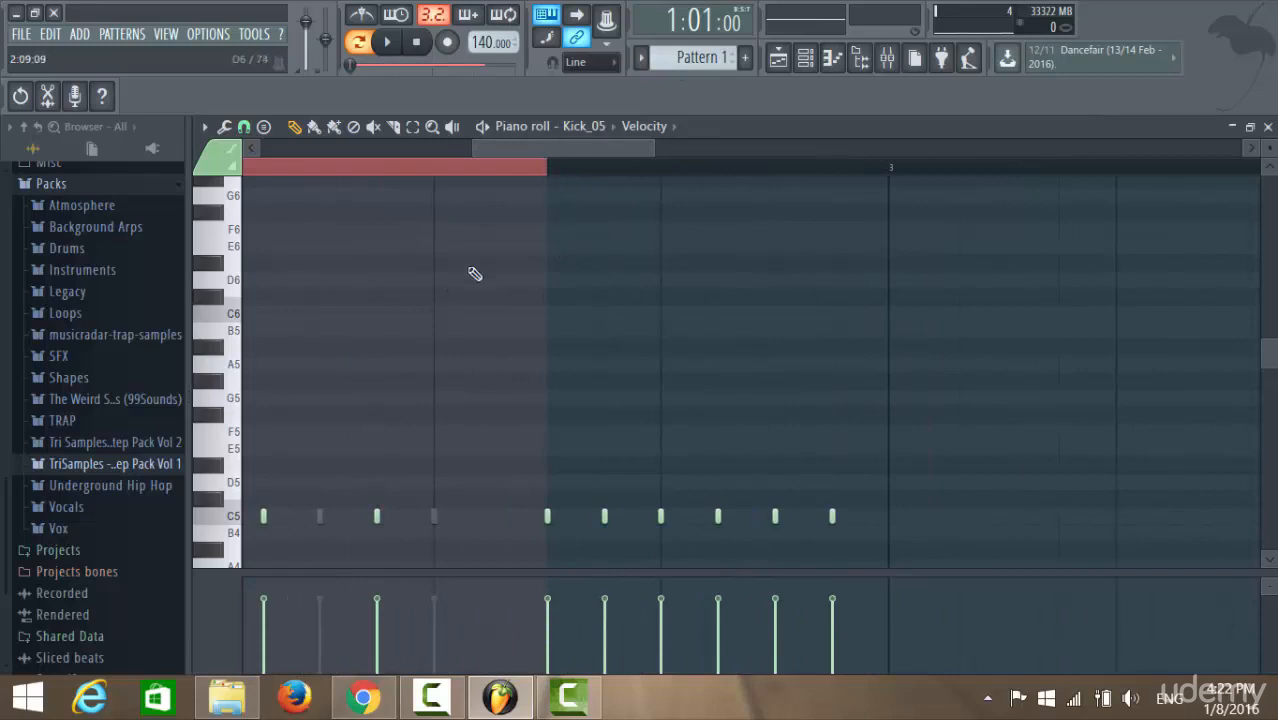
pyautogui.click(518, 178)
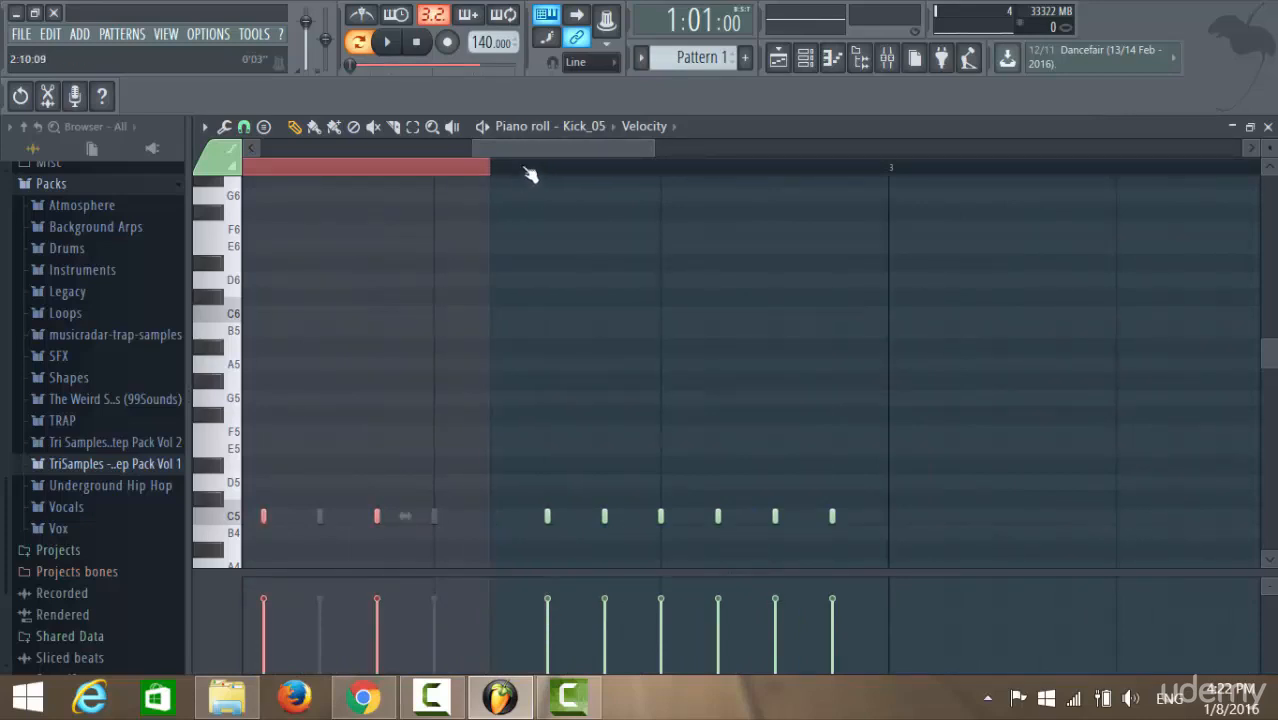
pyautogui.click(393, 162)
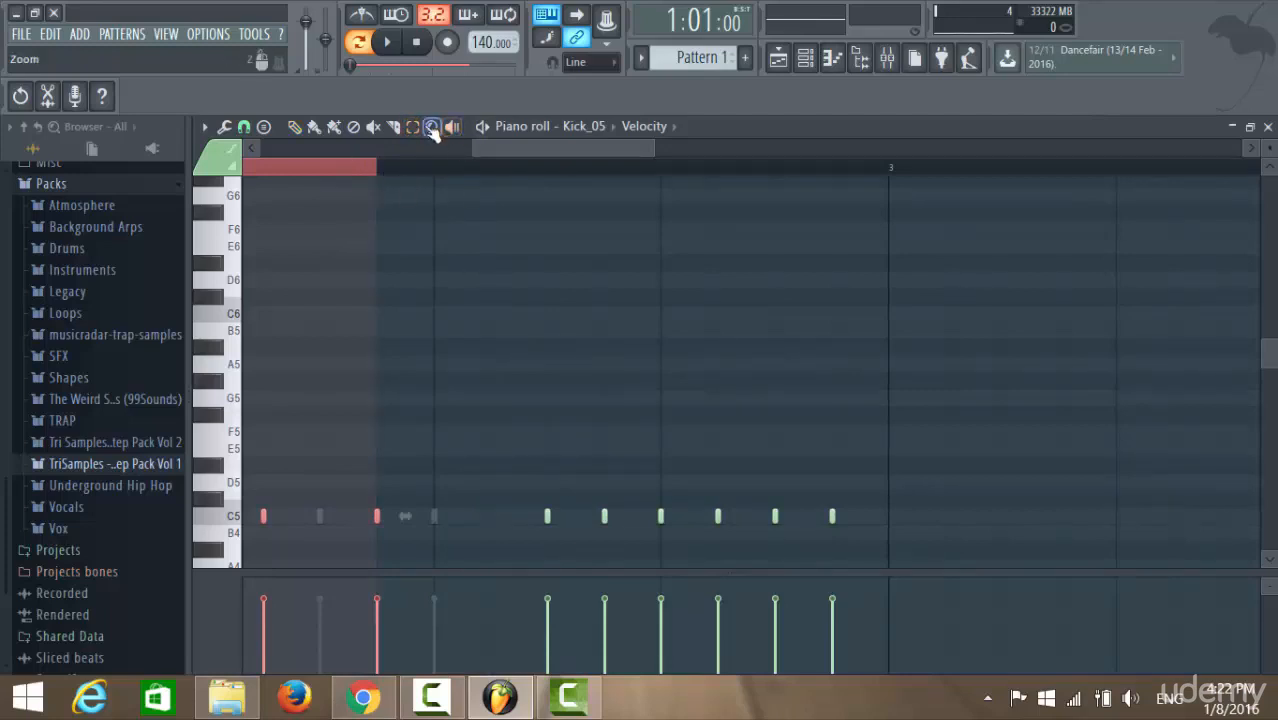
pyautogui.click(358, 170)
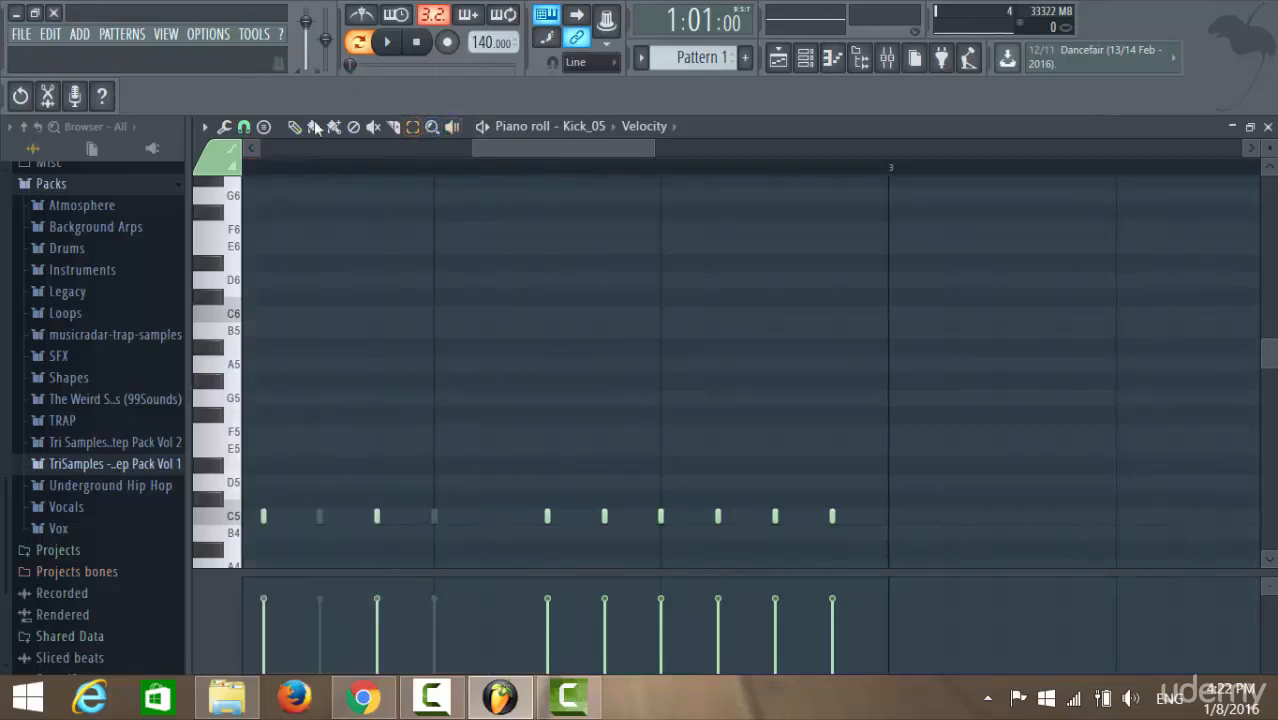
pyautogui.moveTo(610, 150); pyautogui.dragTo(383, 150)
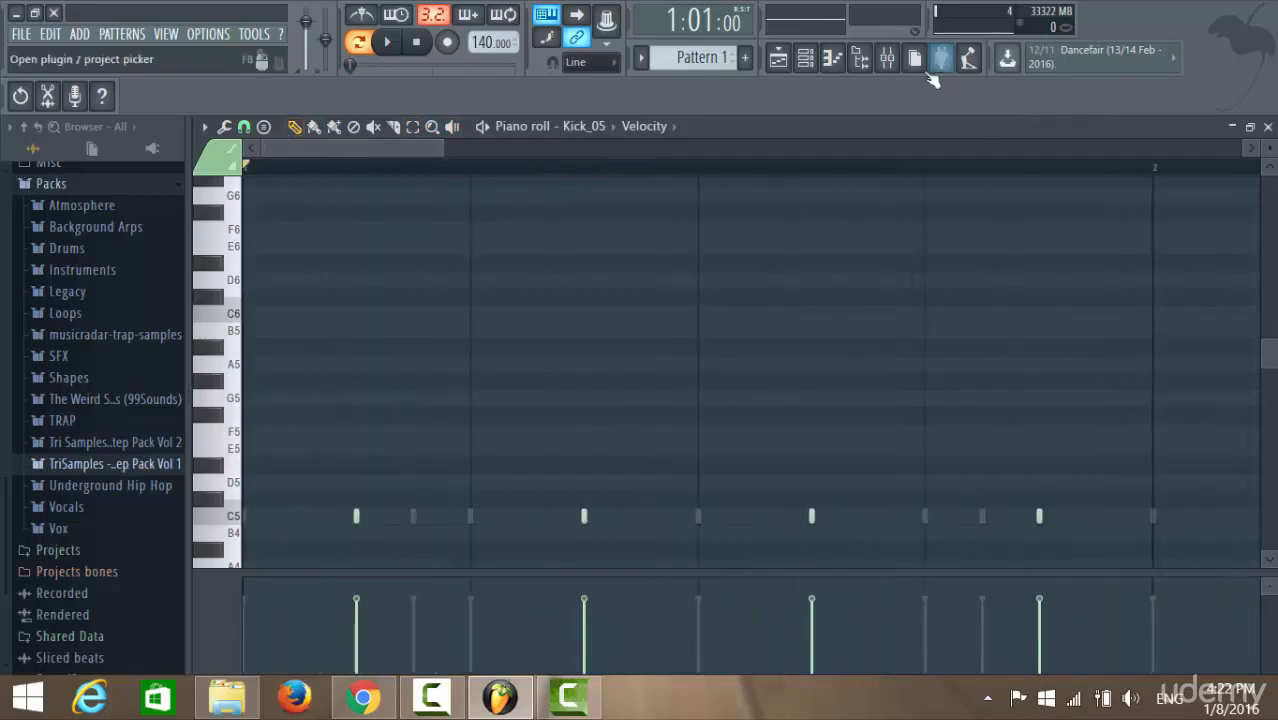
# - Bring back Pattern 1's channel rack, replay the whole pattern from its start, and stop playback
pyautogui.click(806, 58)
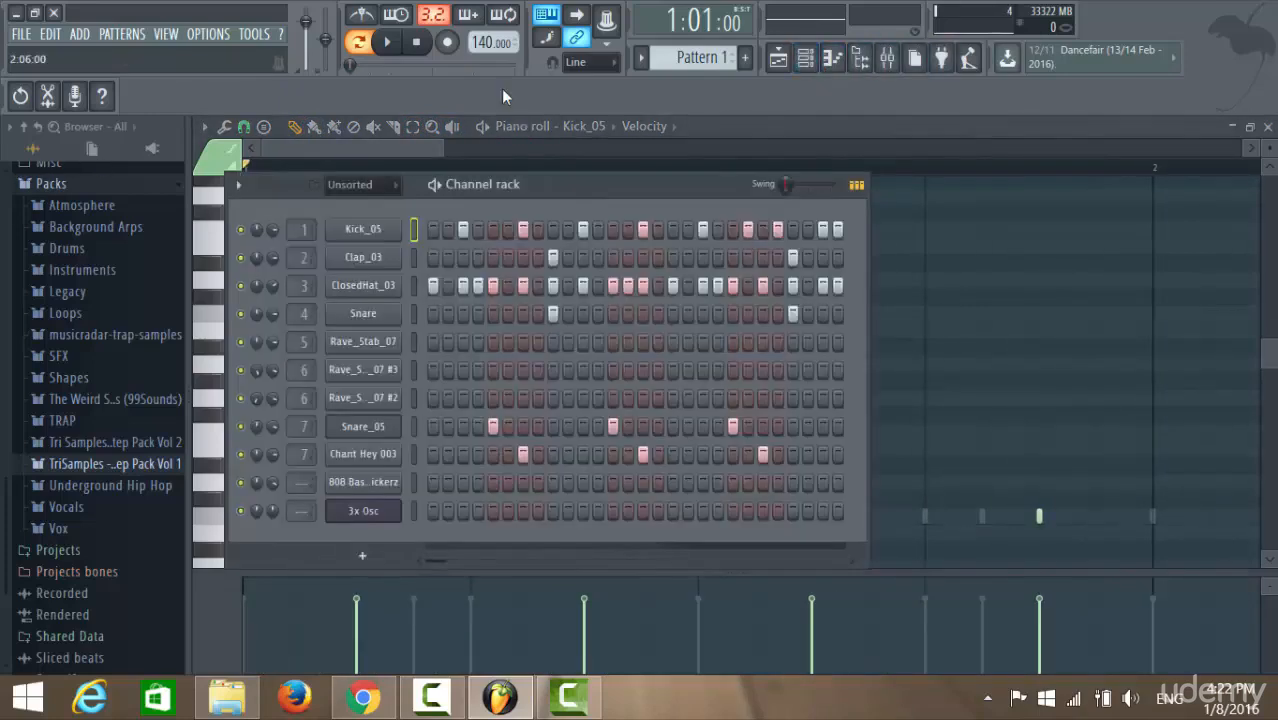
pyautogui.click(389, 43)
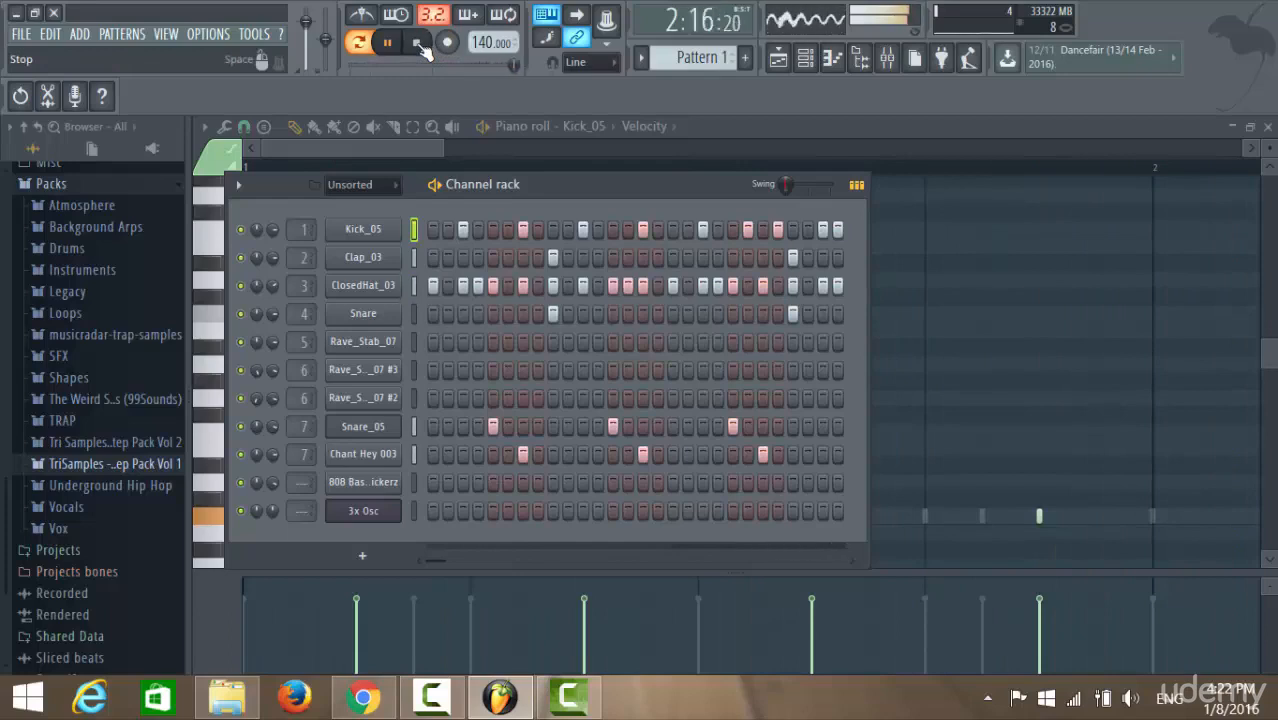
pyautogui.click(418, 43)
# - Open Track 3's Pattern 3 clip at bar 13, audition it with its channel rack shown, and hide the rack
pyautogui.click(785, 67)
pyautogui.moveTo(501, 146); pyautogui.dragTo(547, 149)
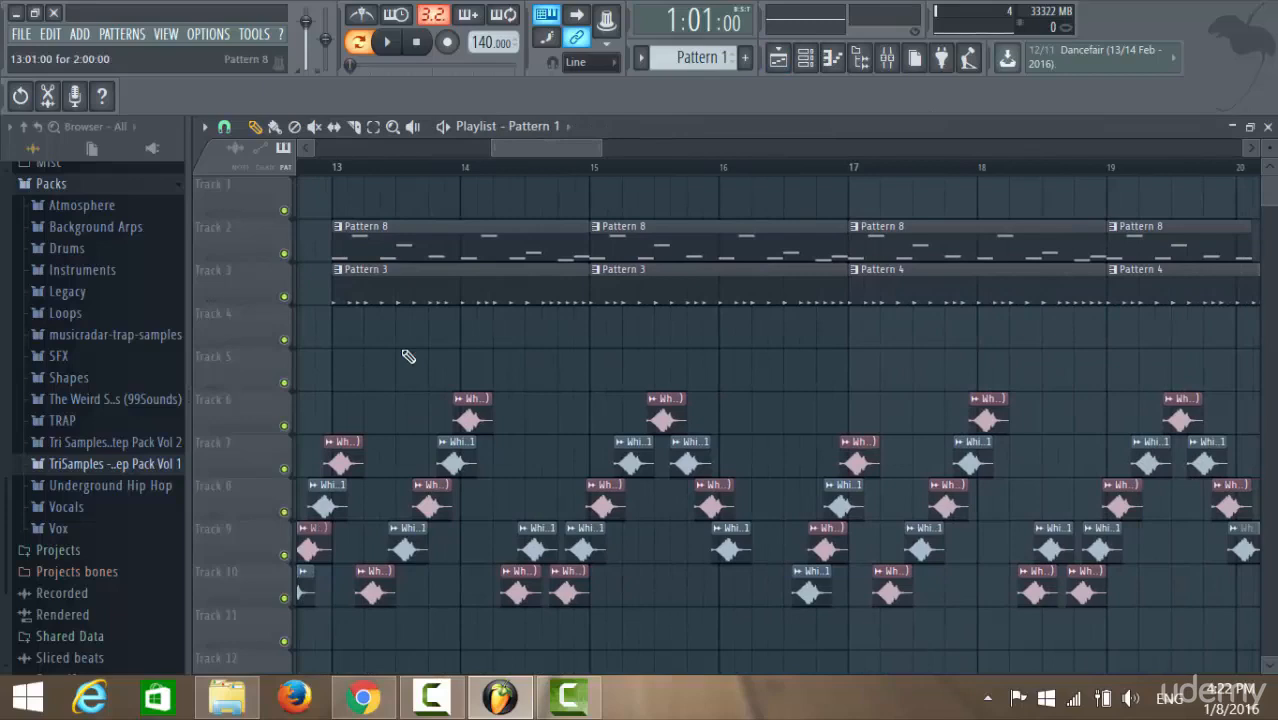
pyautogui.doubleClick(466, 289)
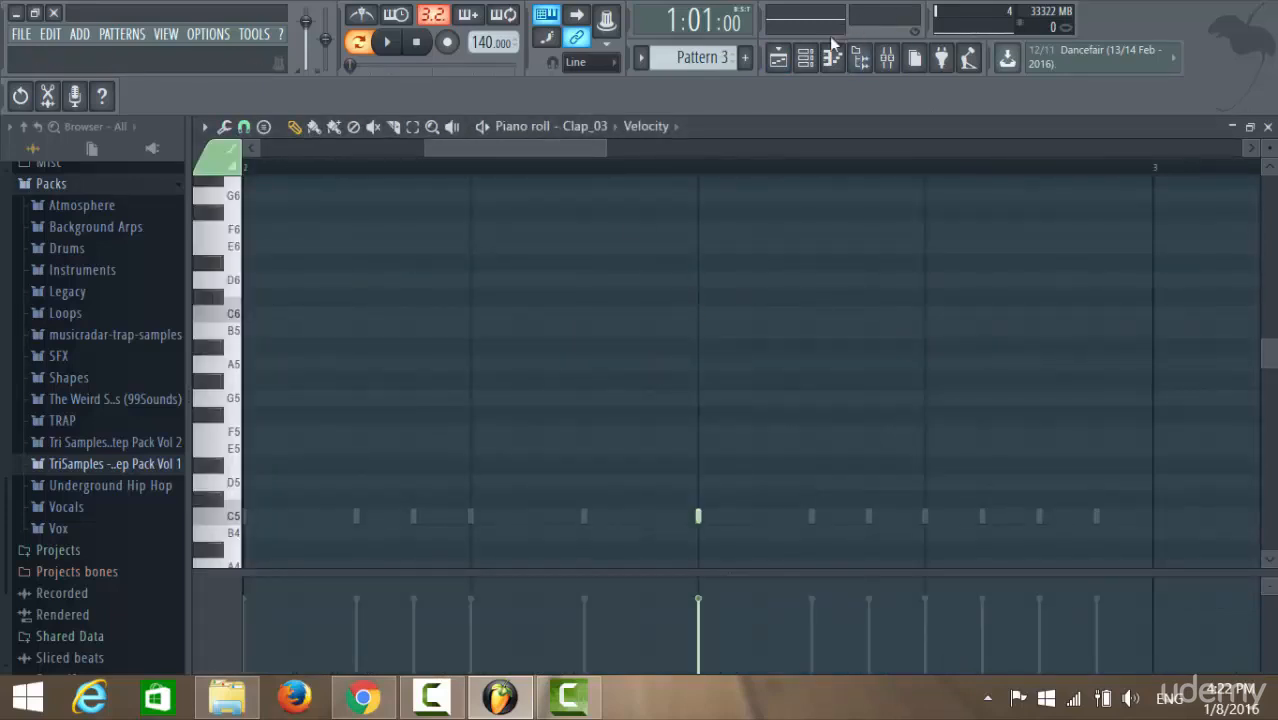
pyautogui.click(805, 57)
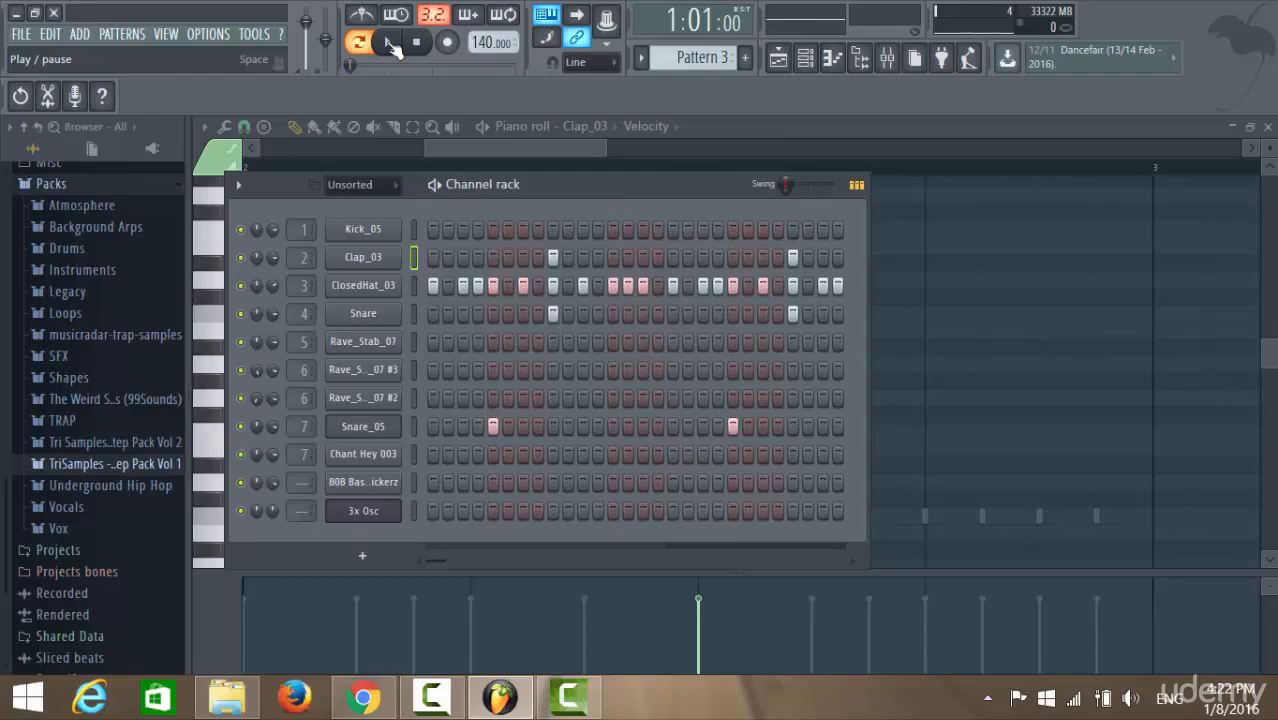
pyautogui.click(390, 45)
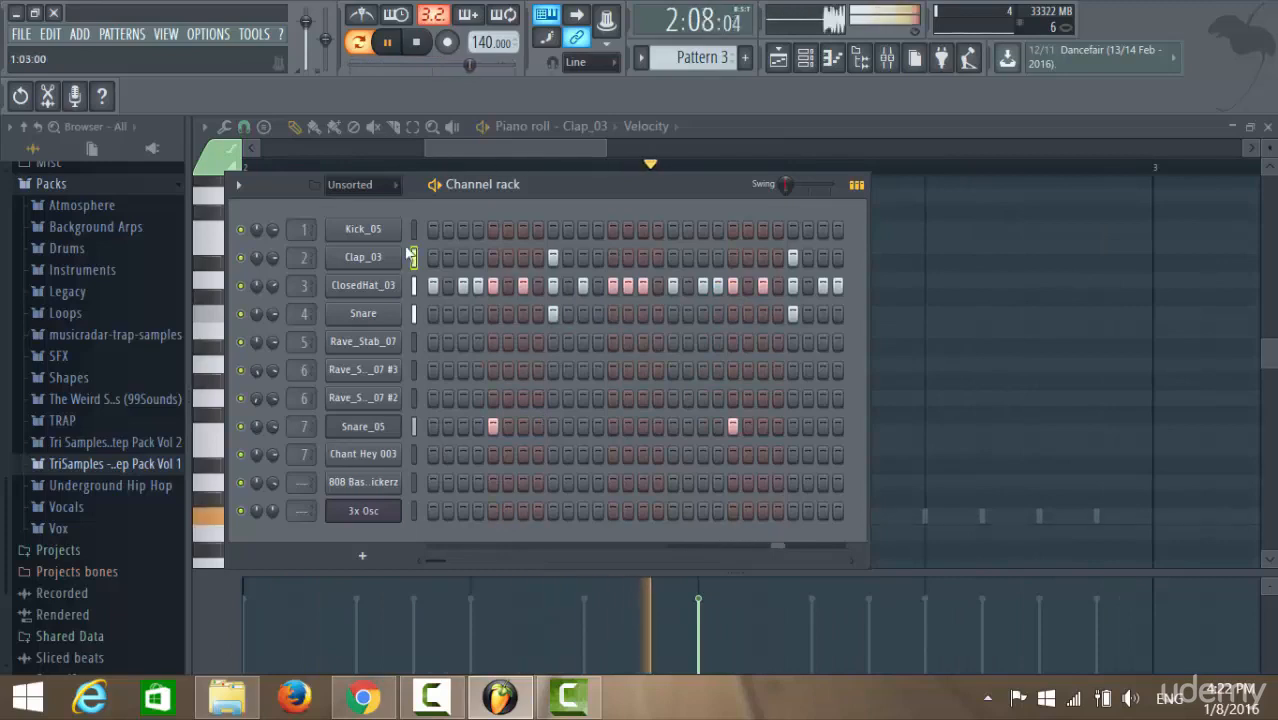
pyautogui.click(418, 46)
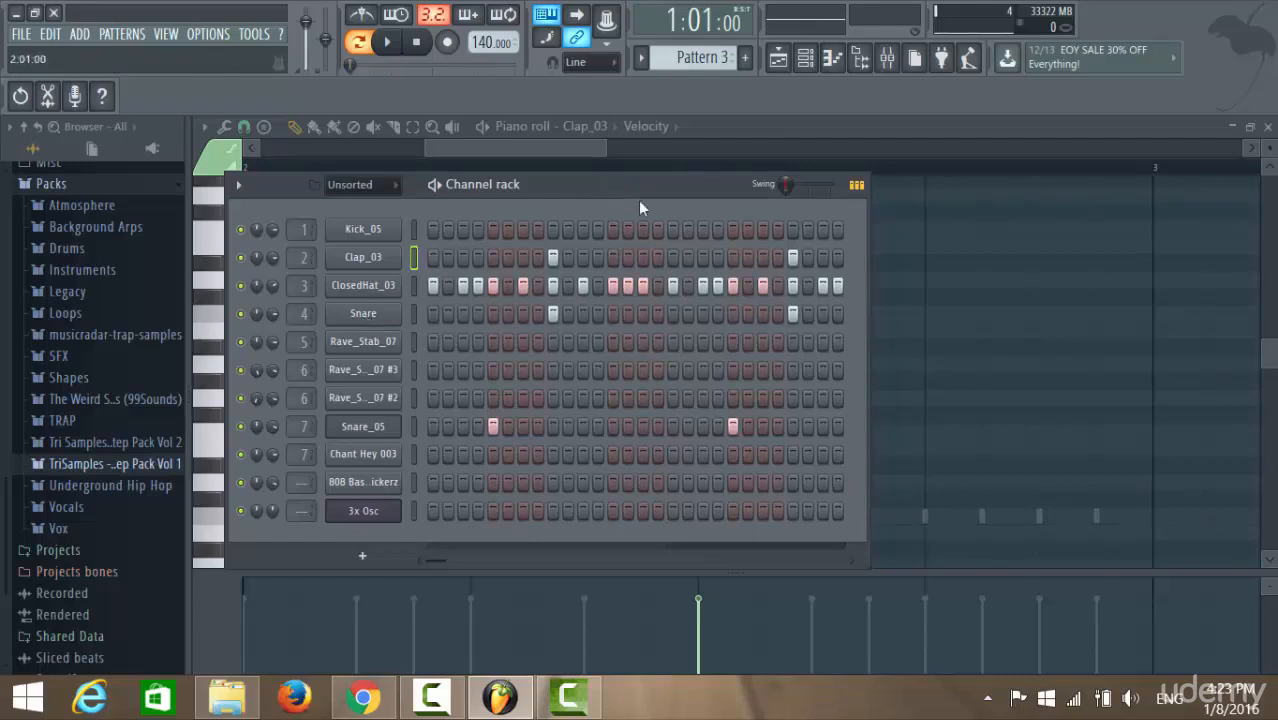
pyautogui.click(516, 161)
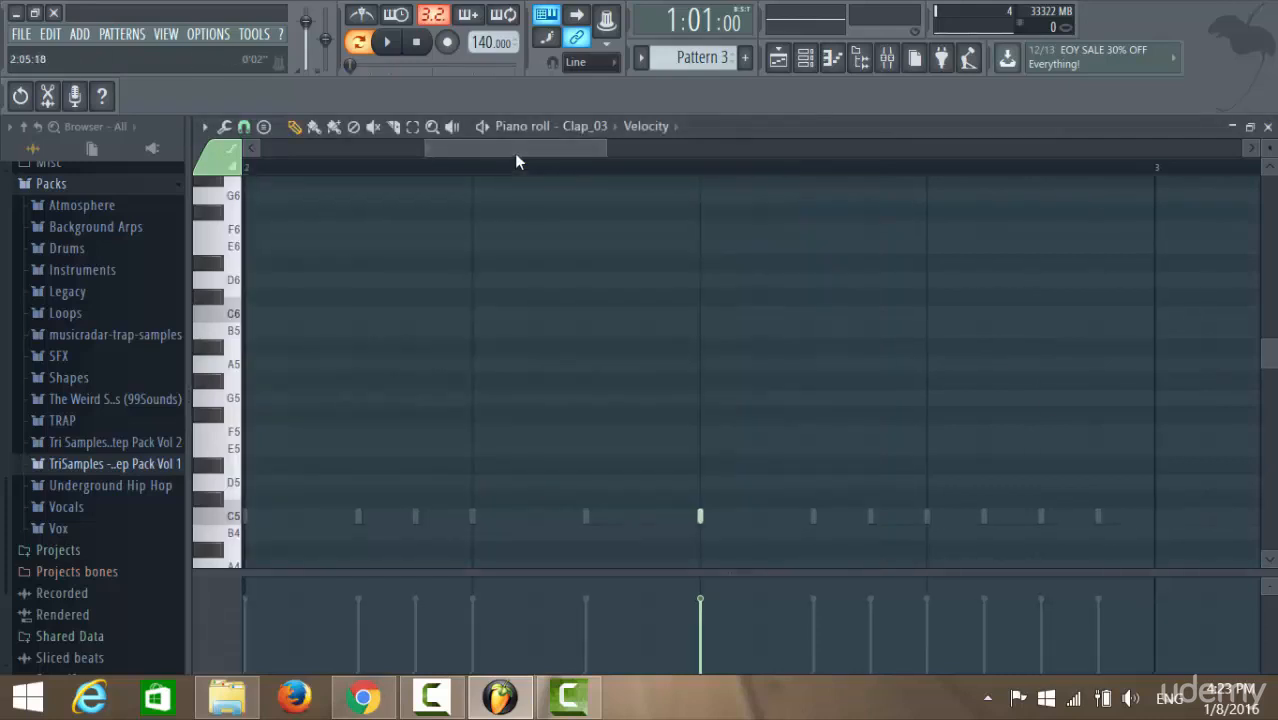
# - Open Track 13's Low Bass clip at bar 13 and fit all its 808 bass notes in the piano roll view
pyautogui.click(778, 57)
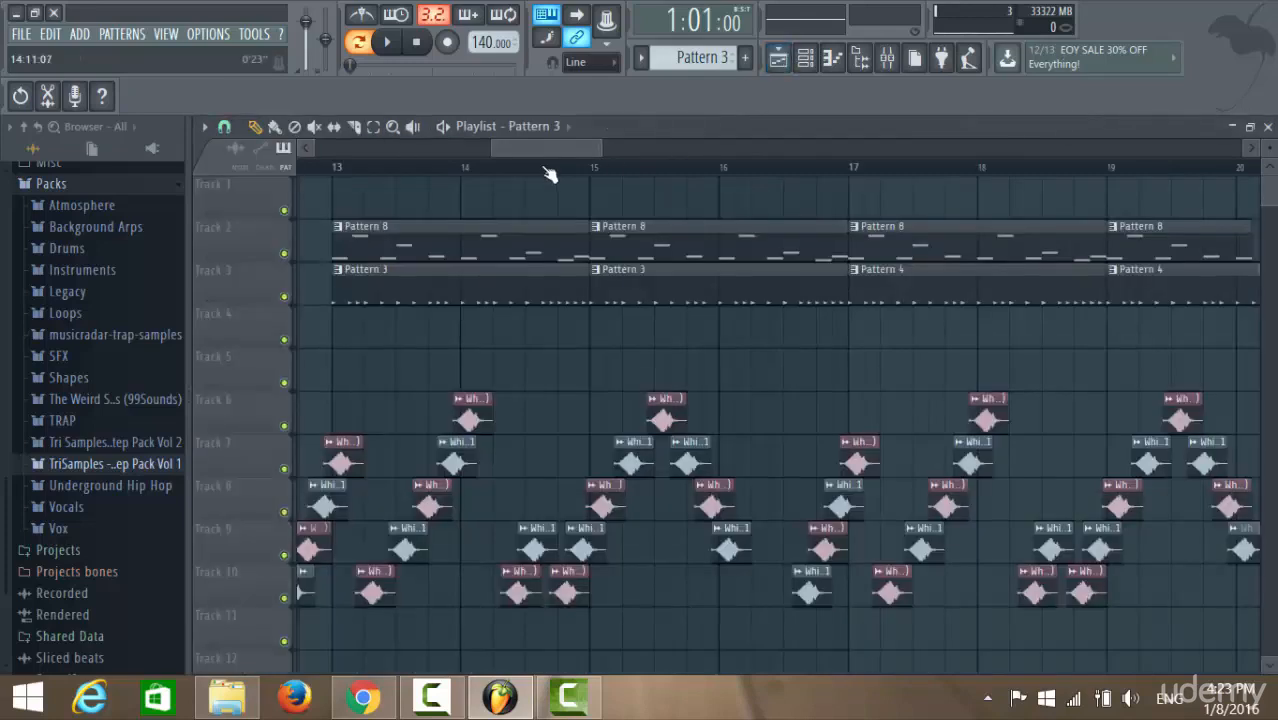
pyautogui.scroll(-5, 726, 283)
pyautogui.moveTo(547, 146)
pyautogui.mouseDown()
pyautogui.moveTo(480, 160)
pyautogui.moveTo(530, 152)
pyautogui.mouseUp()
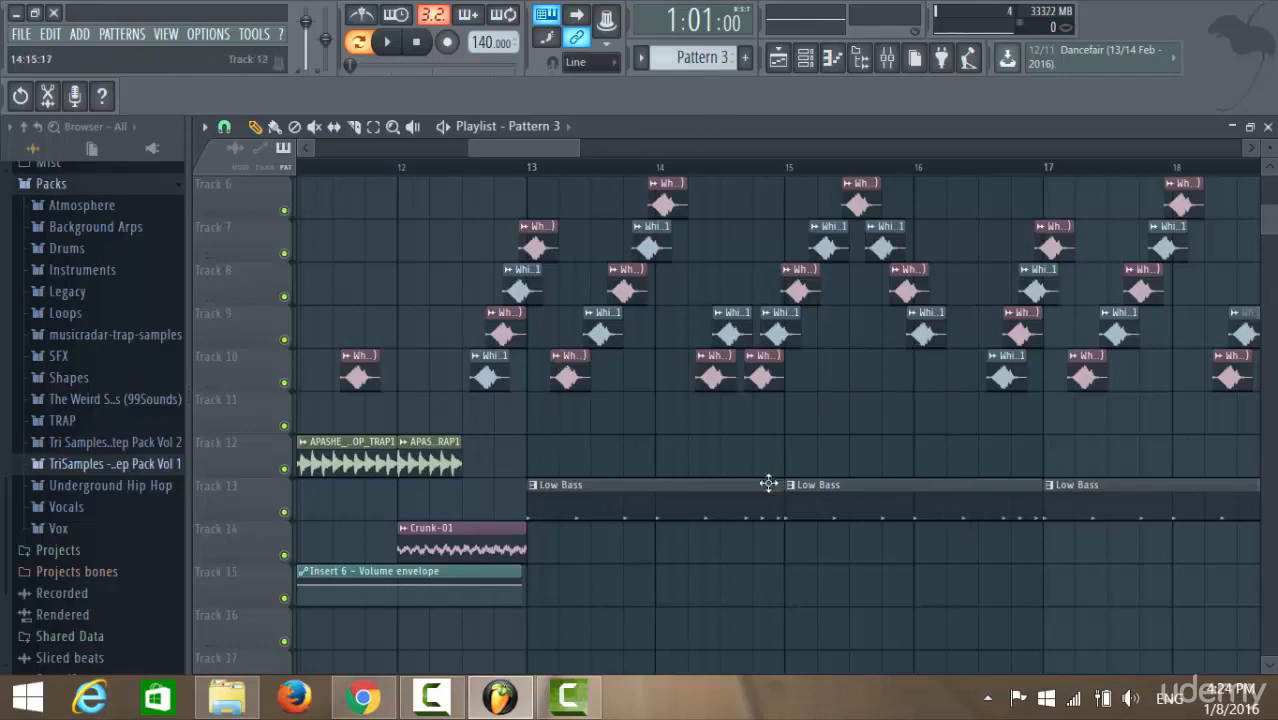
pyautogui.doubleClick(655, 507)
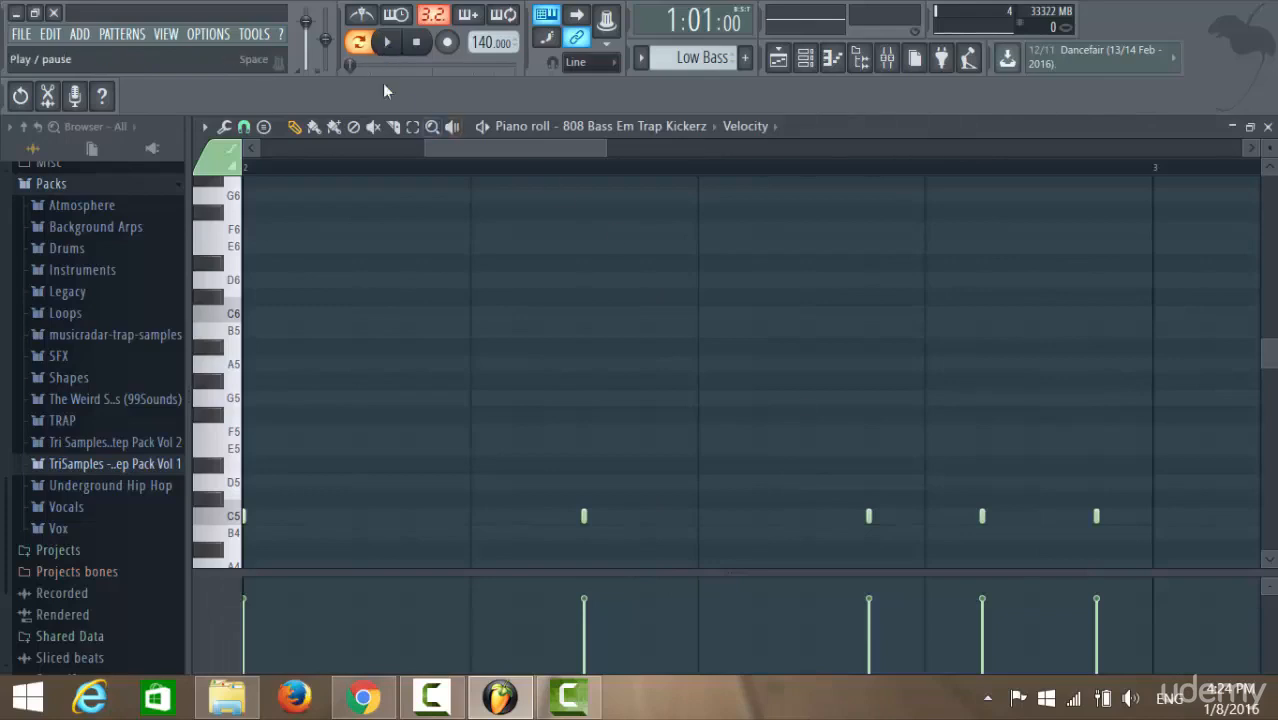
pyautogui.moveTo(490, 151); pyautogui.dragTo(345, 147)
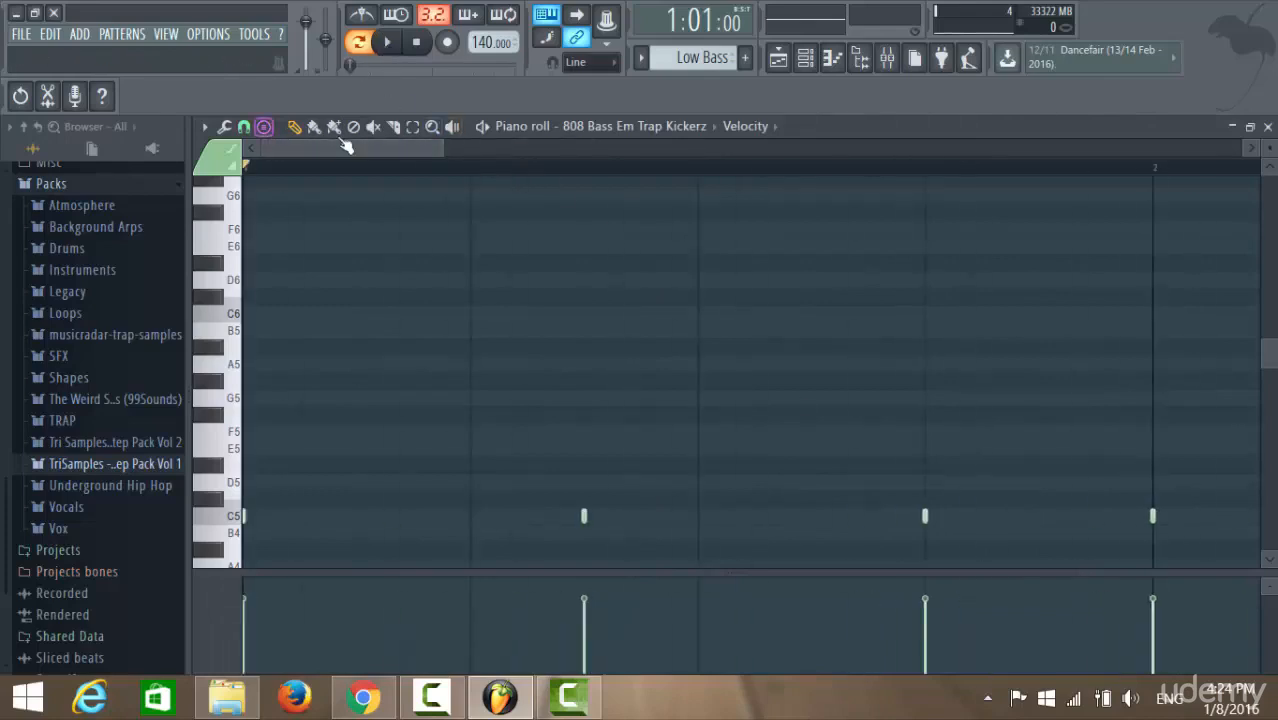
pyautogui.moveTo(443, 151); pyautogui.dragTo(806, 152)
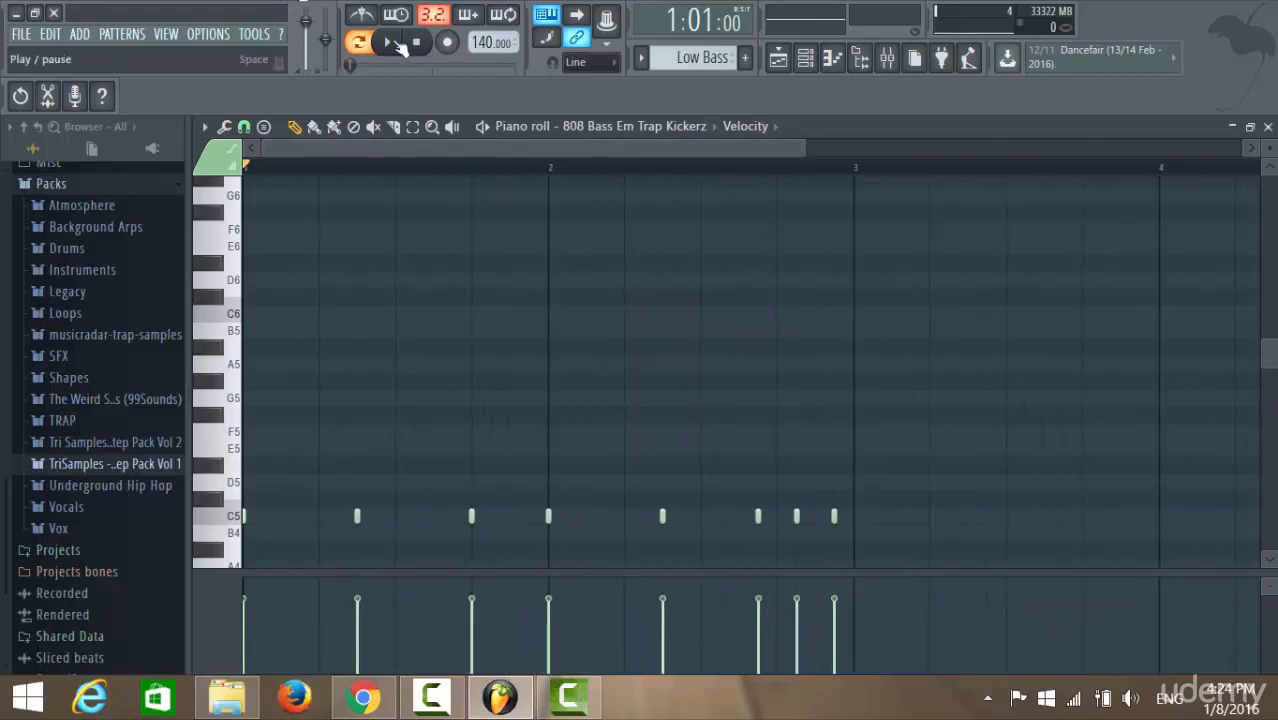